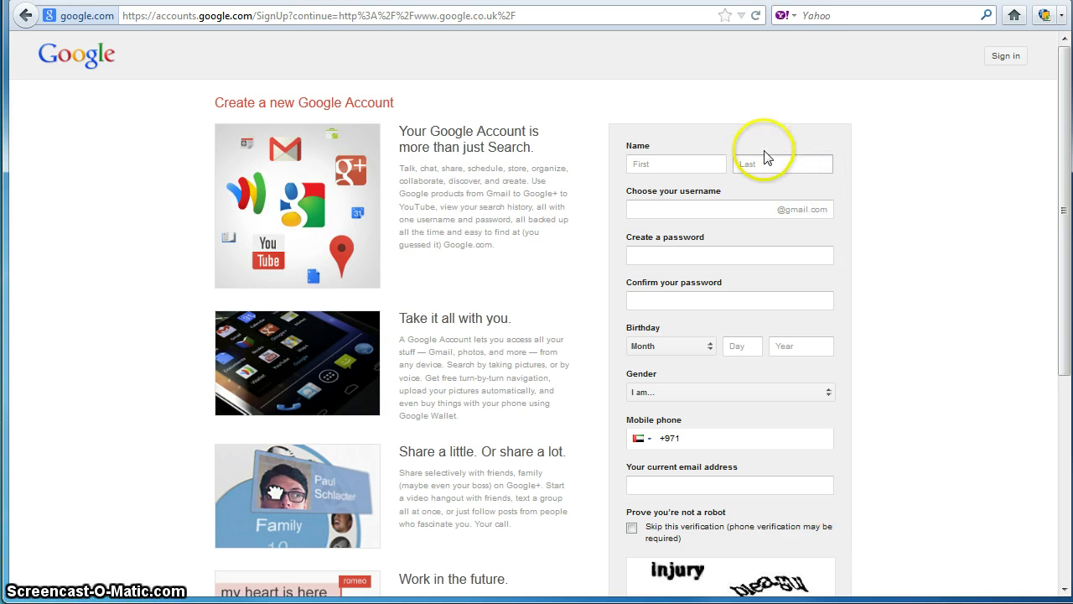
Step: Enter the account holder's first name in the First name field
{"action": "left_click", "coordinate": [678, 162]}
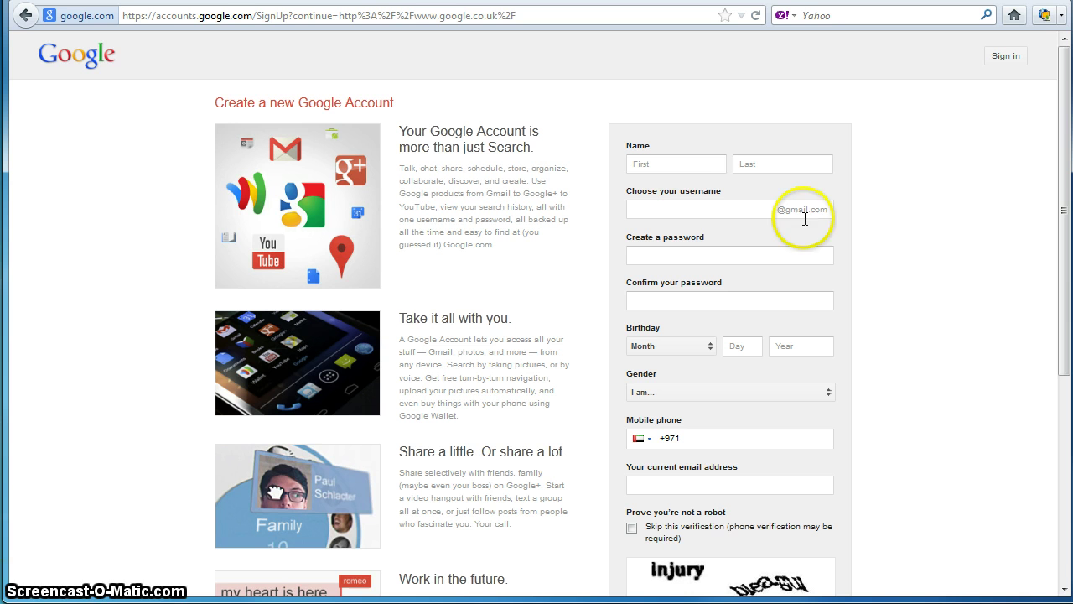
{"action": "left_click", "coordinate": [690, 165]}
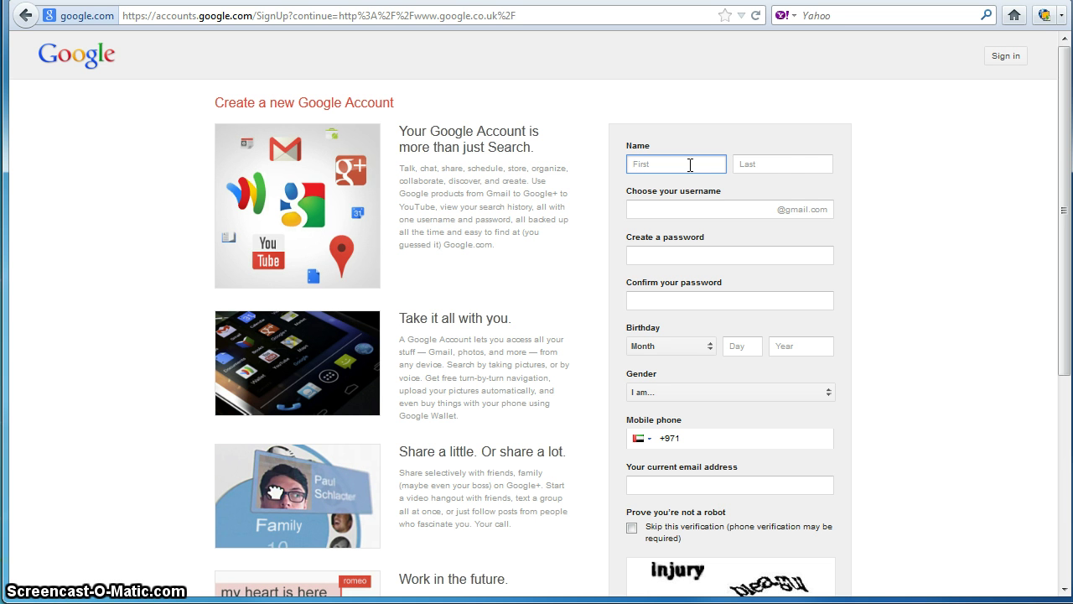
{"action": "left_click", "coordinate": [791, 163]}
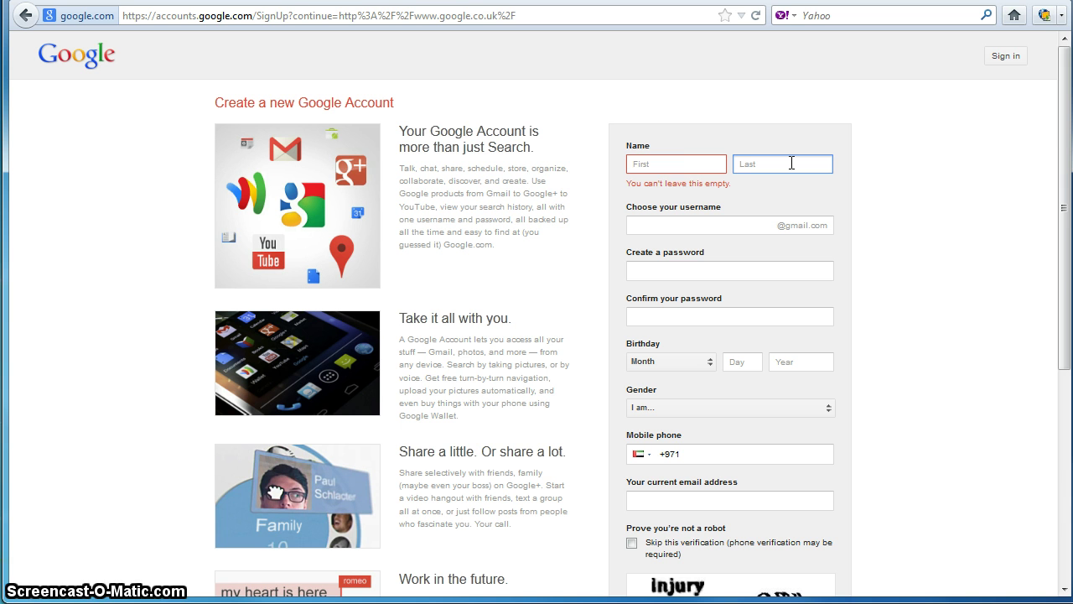
{"action": "left_click", "coordinate": [688, 167]}
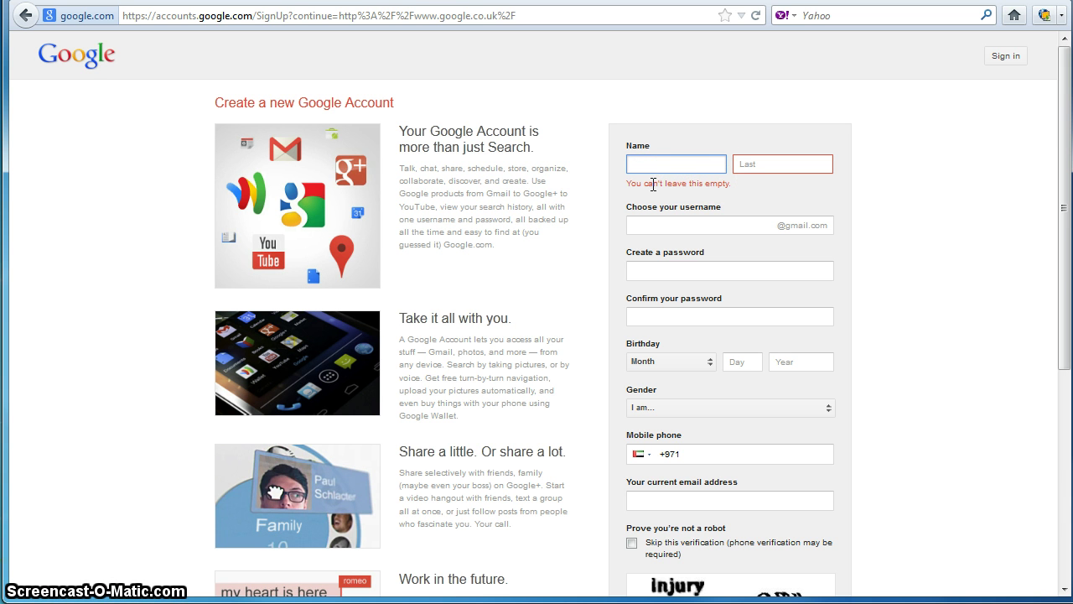
{"action": "type", "text": "Bob"}
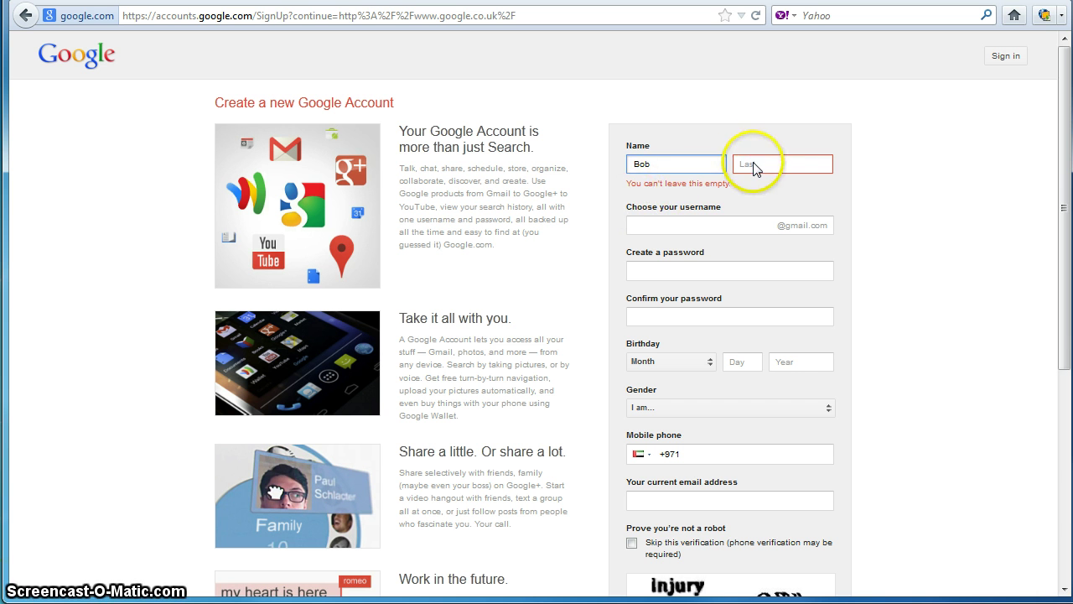
Step: Enter the account holder's surname in the Last name field
{"action": "left_click", "coordinate": [752, 166]}
{"action": "left_click", "coordinate": [704, 192]}
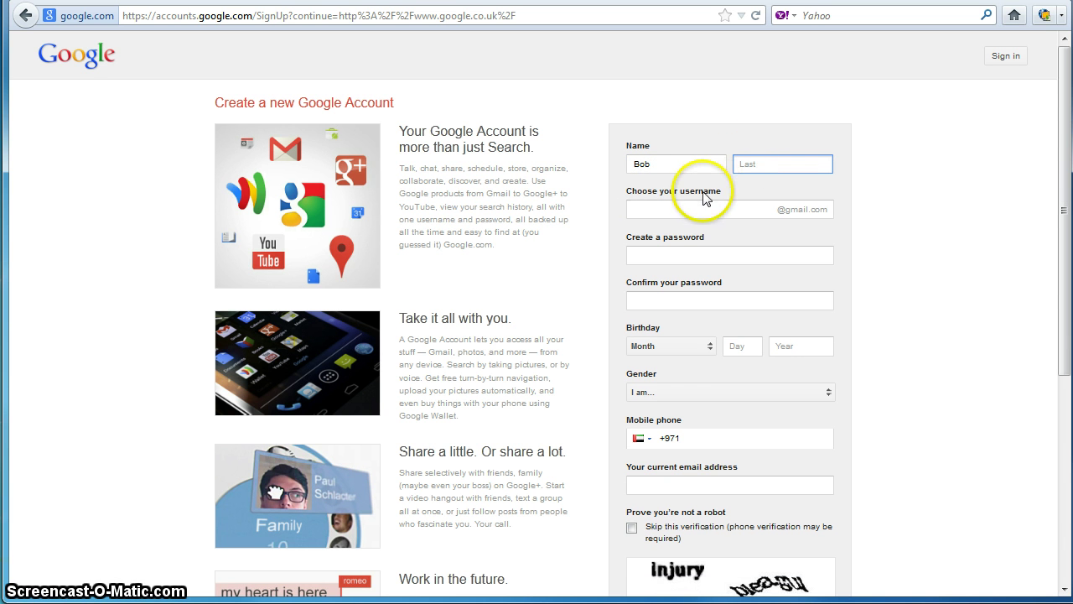
{"action": "left_click", "coordinate": [759, 167]}
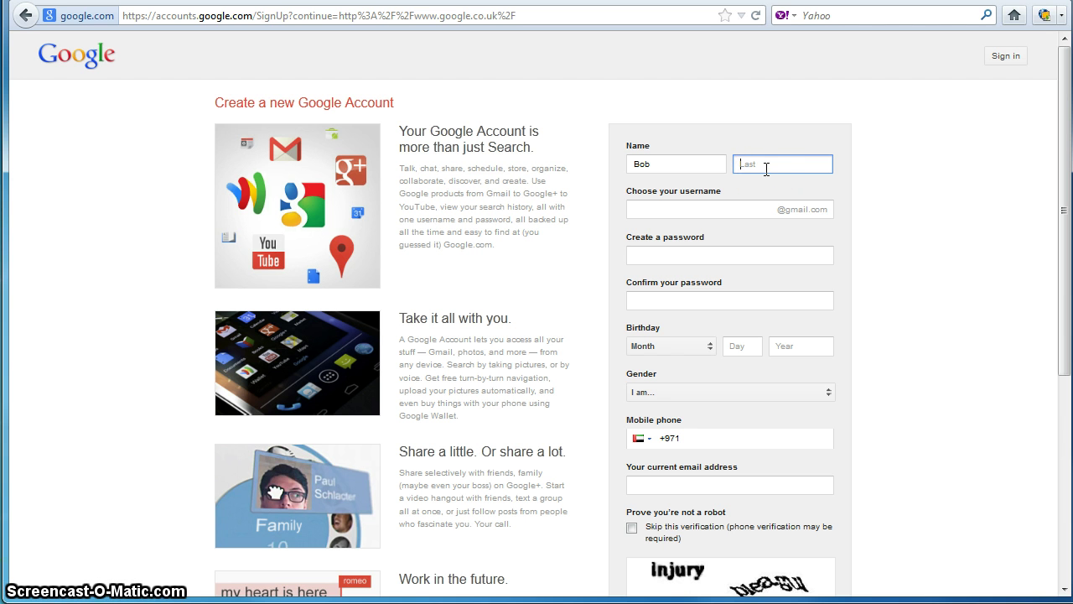
{"action": "left_click", "coordinate": [759, 165]}
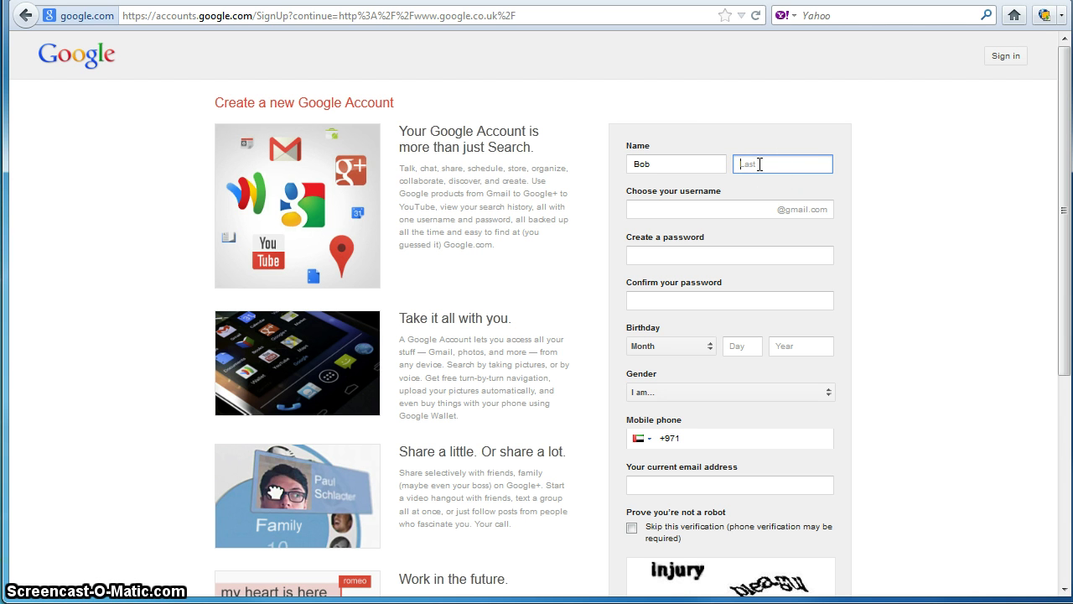
{"action": "left_click", "coordinate": [677, 163]}
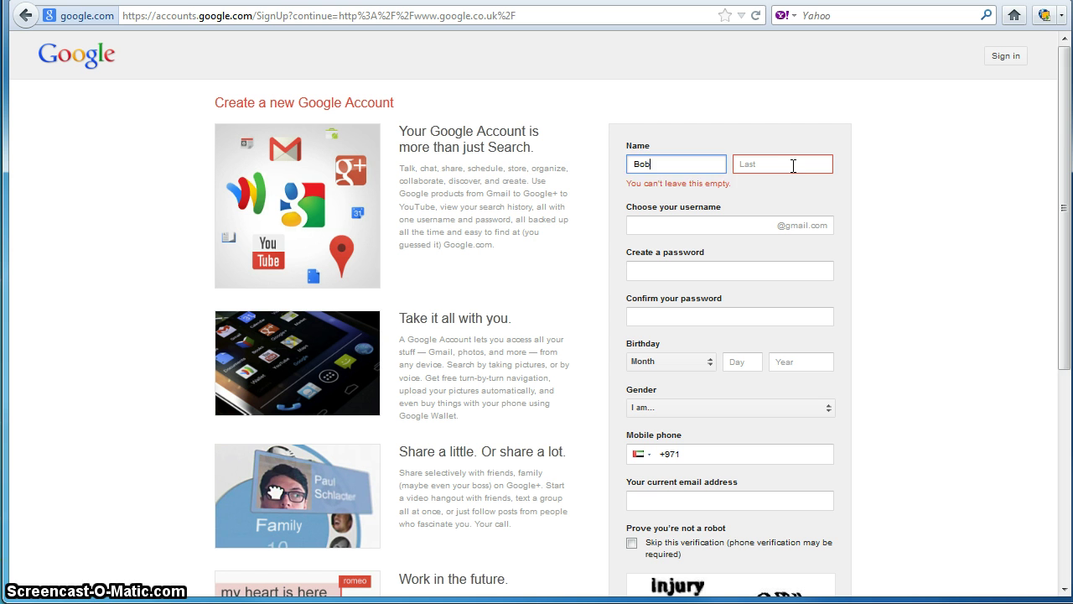
{"action": "left_click", "coordinate": [793, 165]}
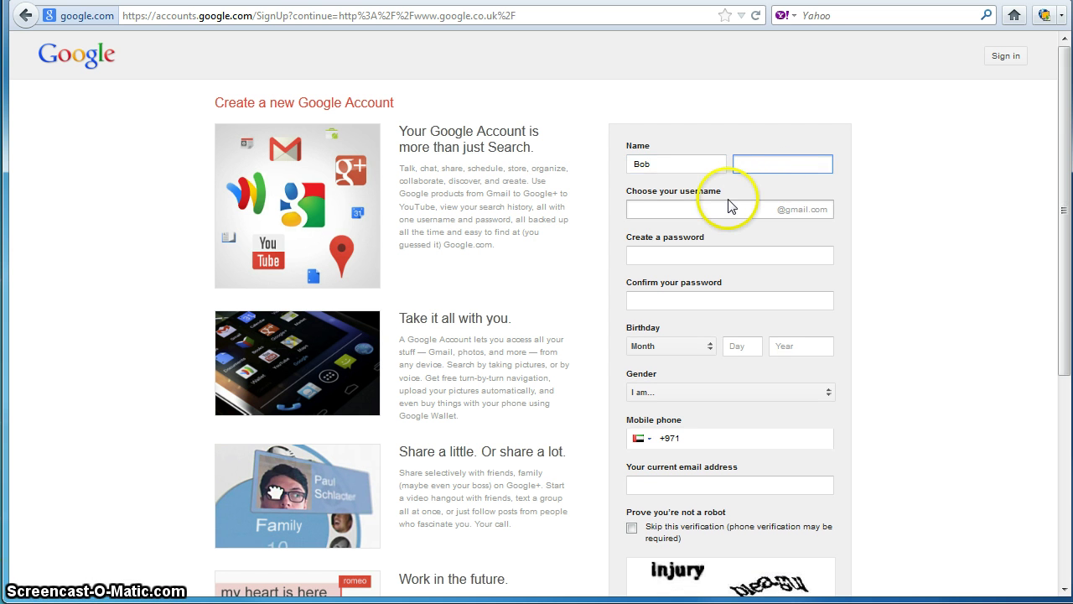
{"action": "type", "text": "Smith"}
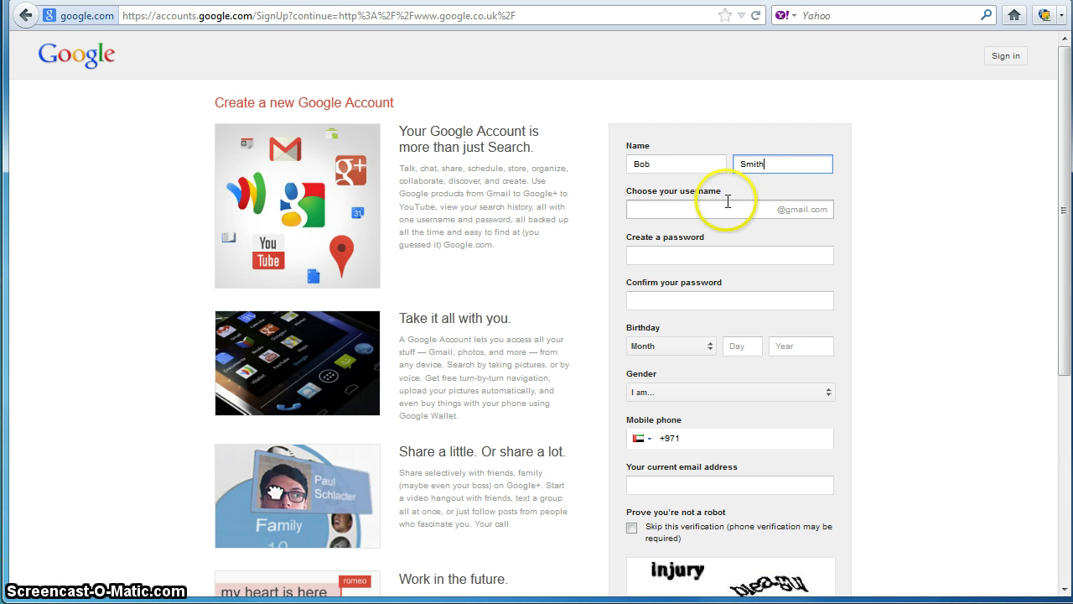
Step: Enter a first username choice, which is reported as taken
{"action": "left_click", "coordinate": [714, 208]}
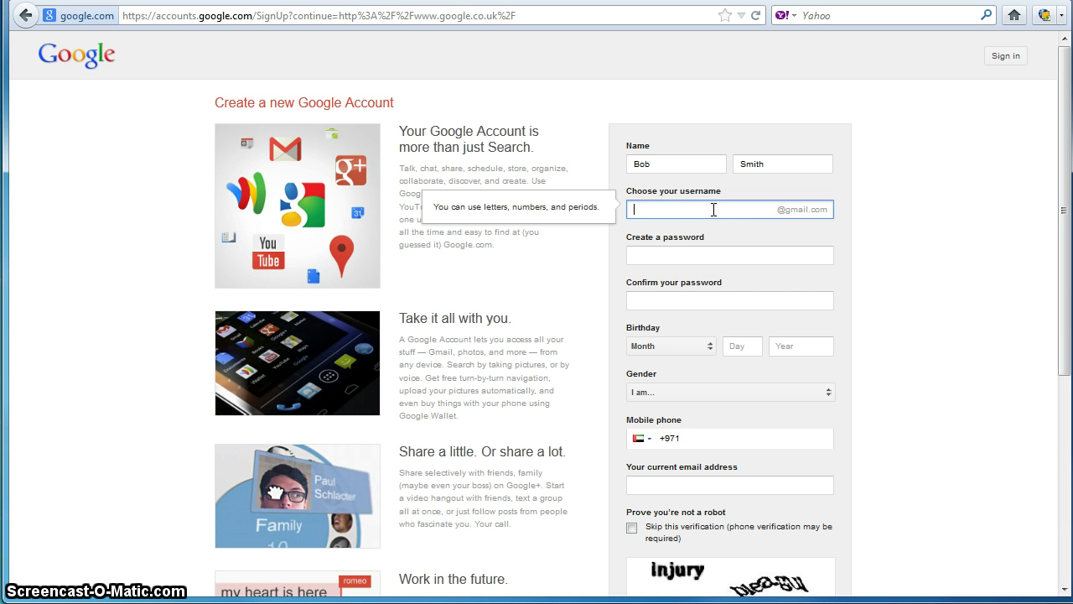
{"action": "left_click", "coordinate": [708, 258]}
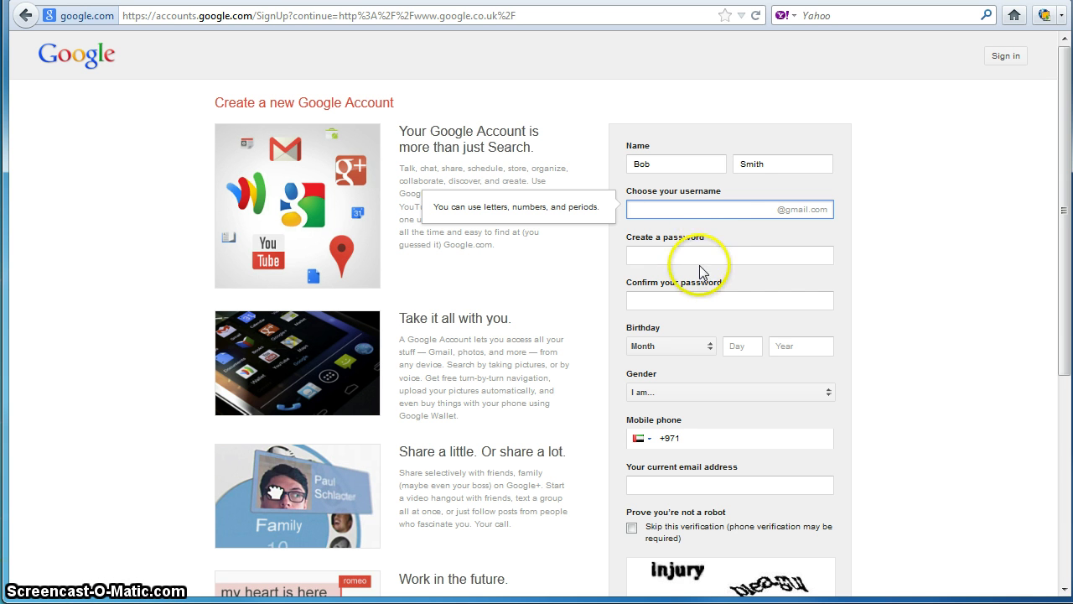
{"action": "left_click", "coordinate": [640, 206]}
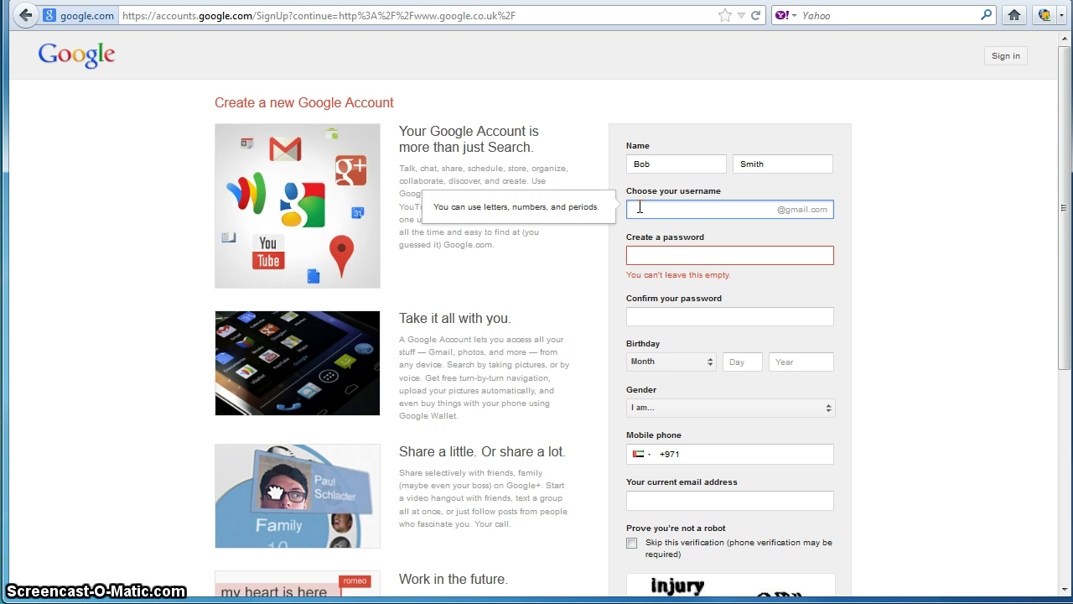
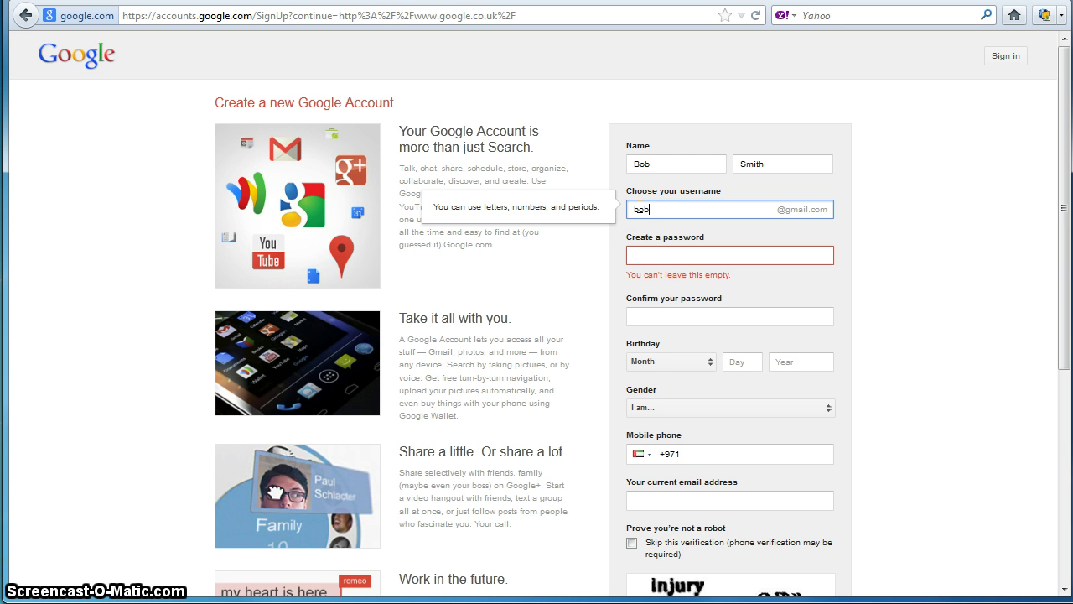
{"action": "left_click", "coordinate": [713, 252]}
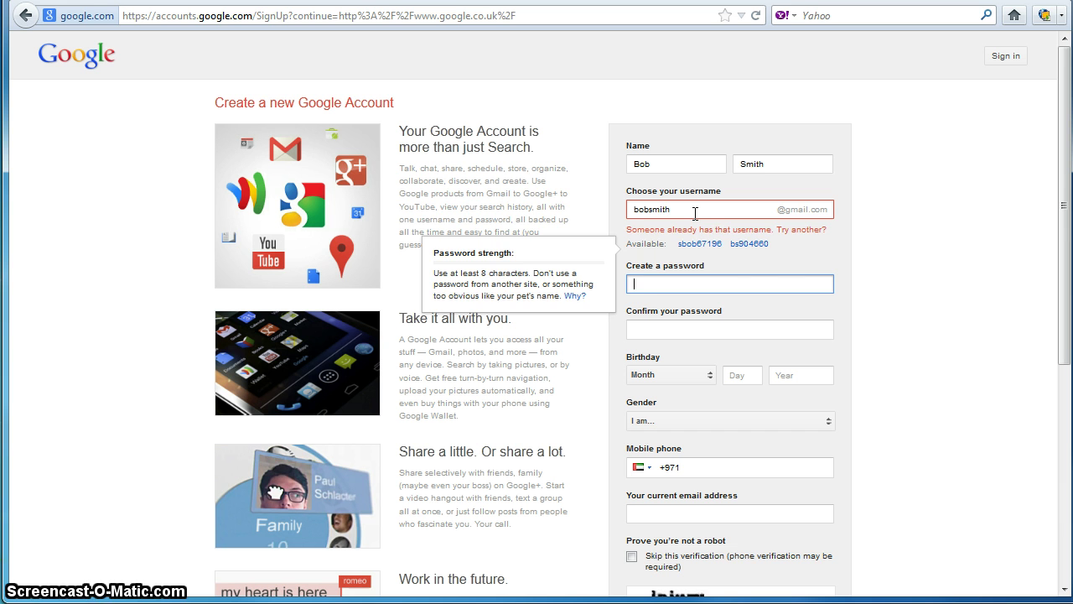
Step: Delete the taken username and enter a longer, available one instead
{"action": "left_click", "coordinate": [695, 213]}
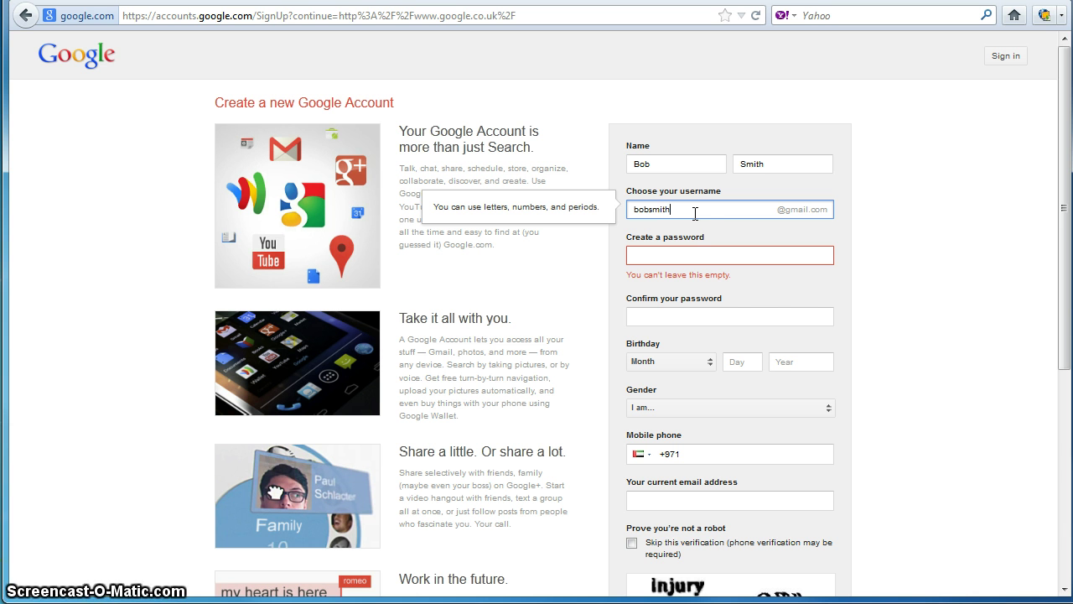
{"action": "left_click", "coordinate": [684, 213]}
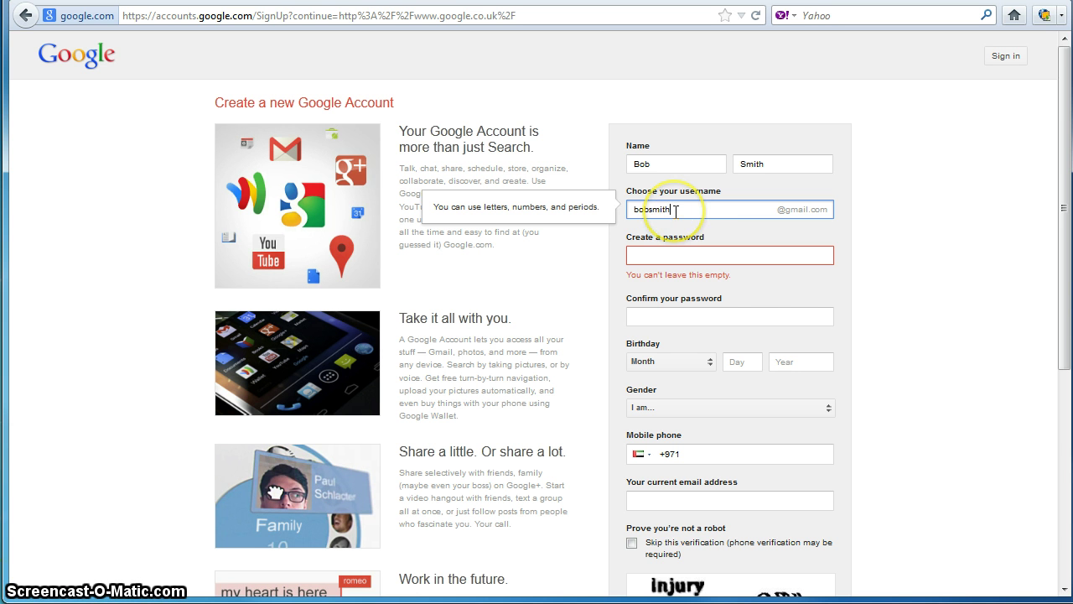
{"action": "left_click_drag", "start_coordinate": [680, 208], "coordinate": [610, 202]}
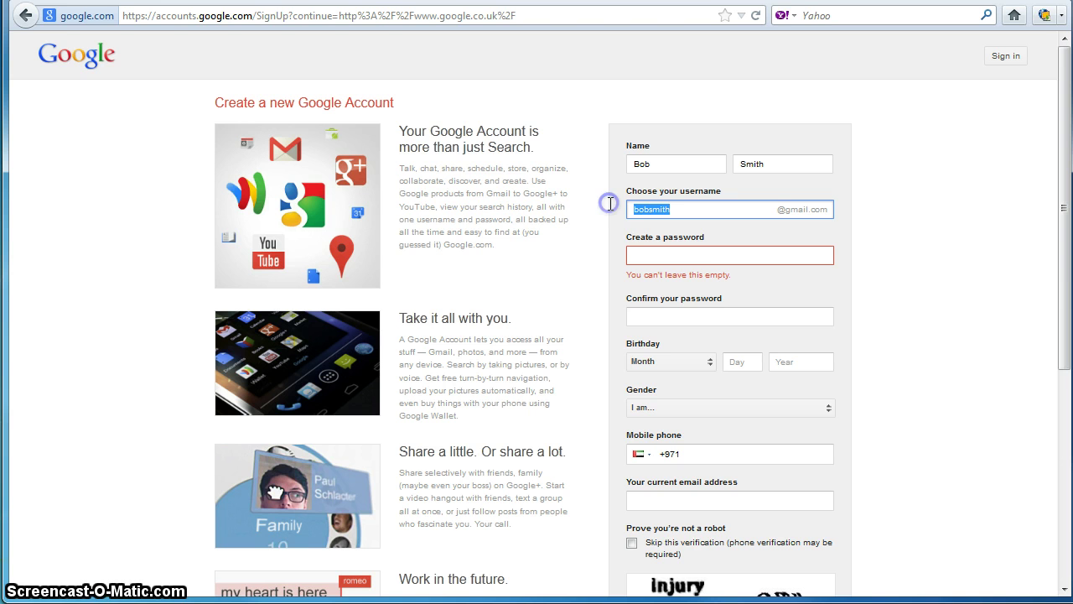
{"action": "key", "text": "BackSpace"}
{"action": "left_click", "coordinate": [678, 254]}
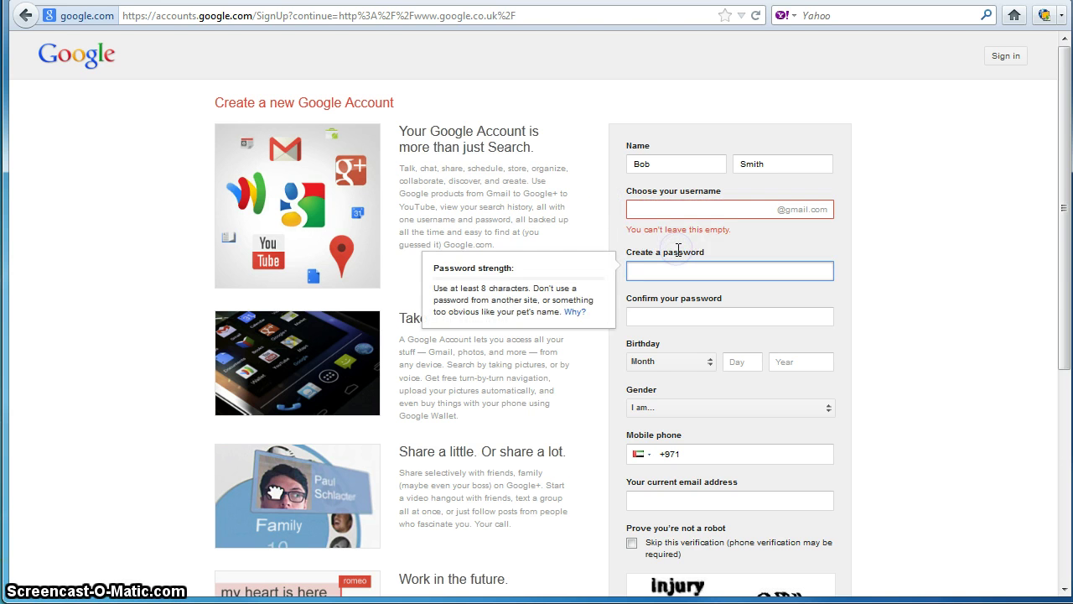
{"action": "left_click", "coordinate": [674, 209]}
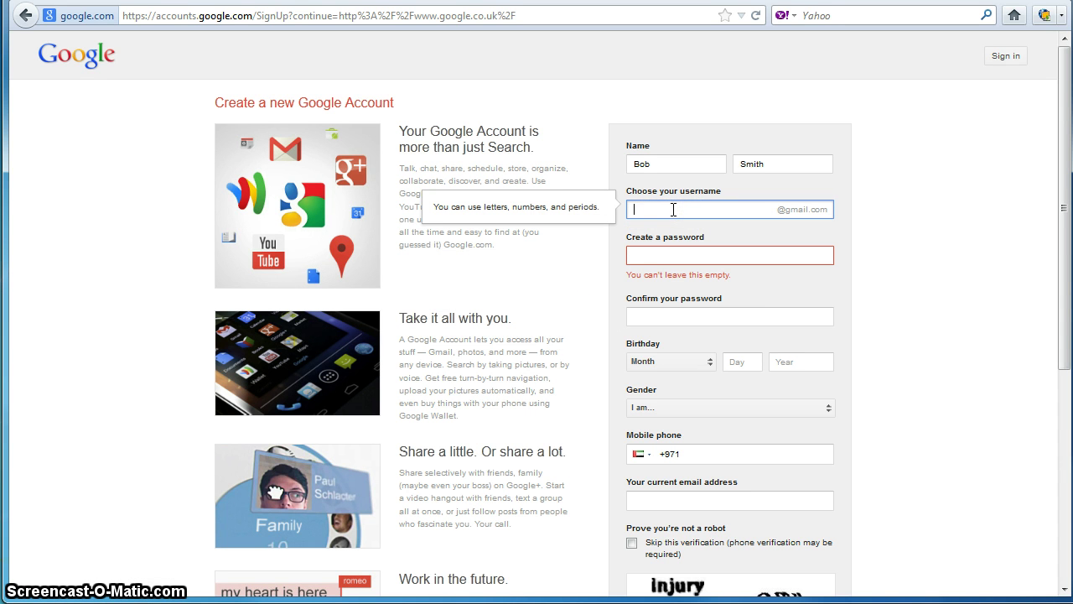
{"action": "left_click", "coordinate": [723, 257]}
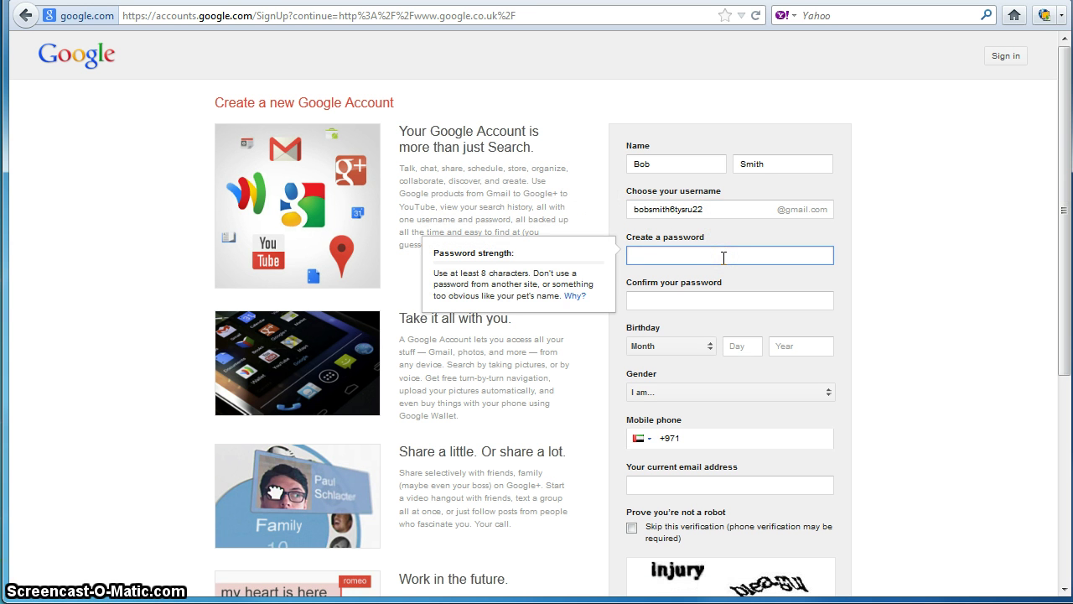
Step: Type a short password in Create a password, which is too short
{"action": "left_click", "coordinate": [707, 257]}
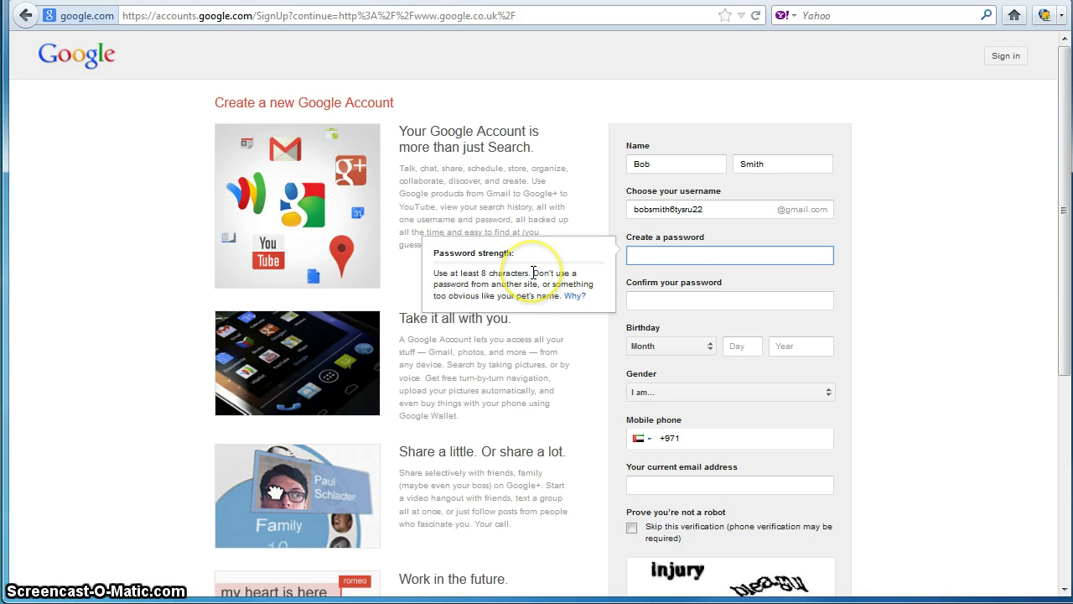
{"action": "type", "text": "•••"}
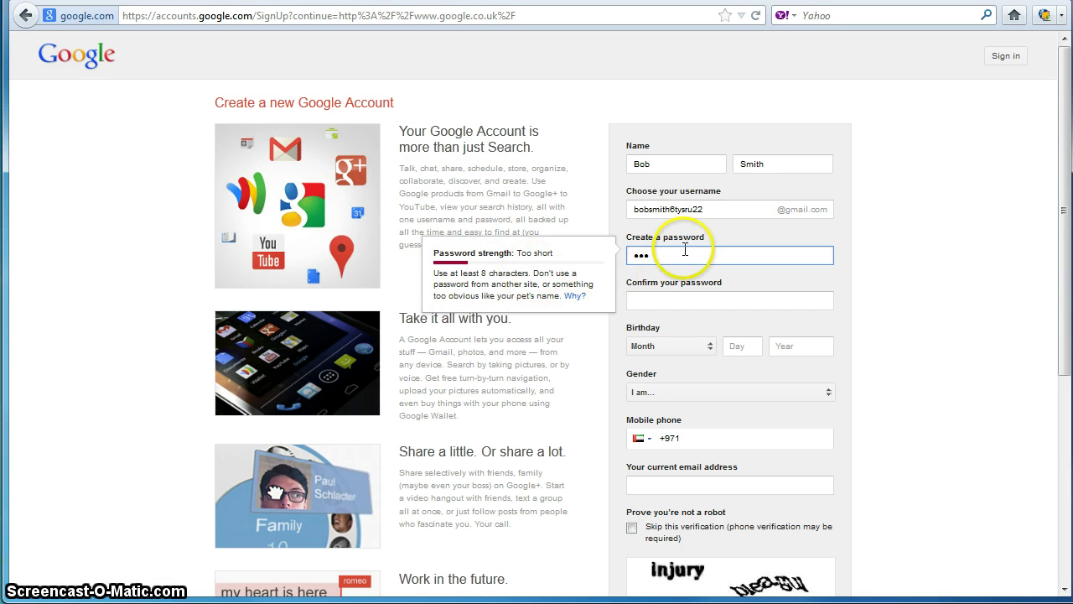
{"action": "left_click", "coordinate": [663, 298]}
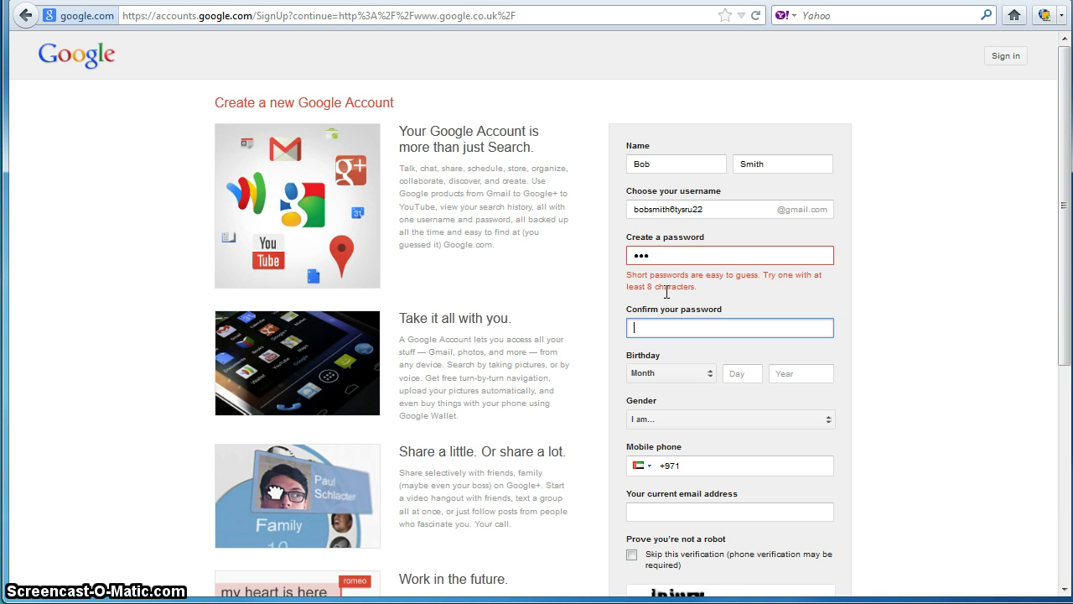
{"action": "left_click", "coordinate": [675, 254]}
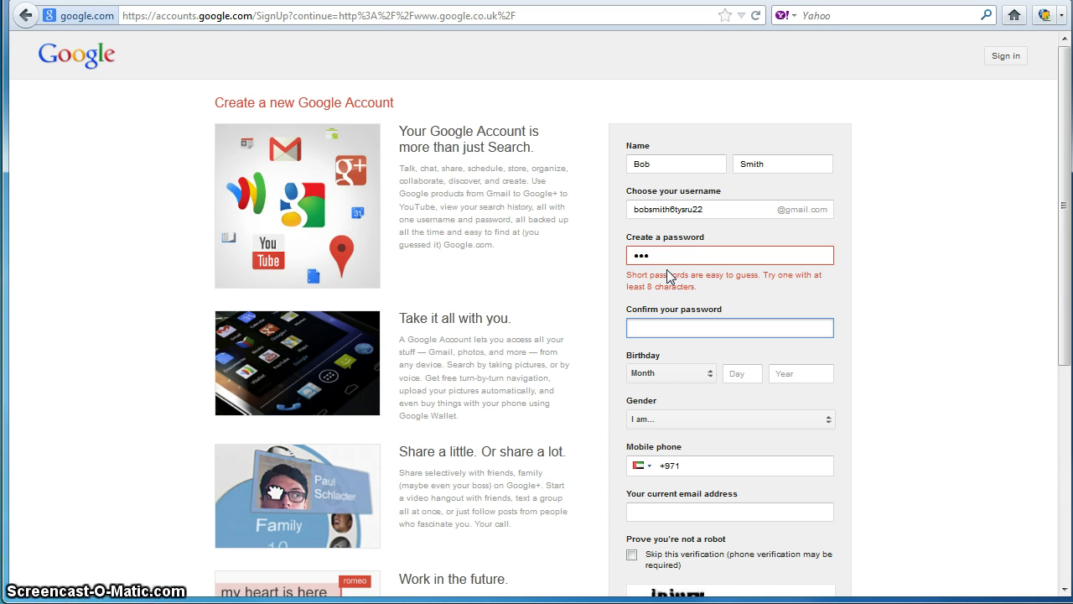
{"action": "left_click", "coordinate": [667, 260]}
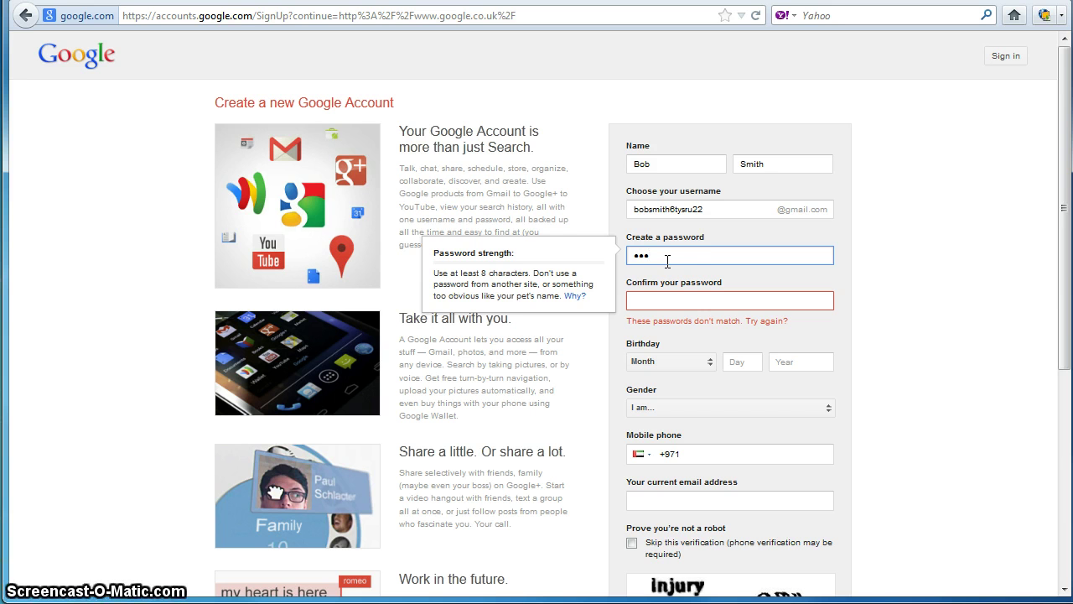
{"action": "left_click", "coordinate": [657, 256]}
{"action": "left_click", "coordinate": [627, 255]}
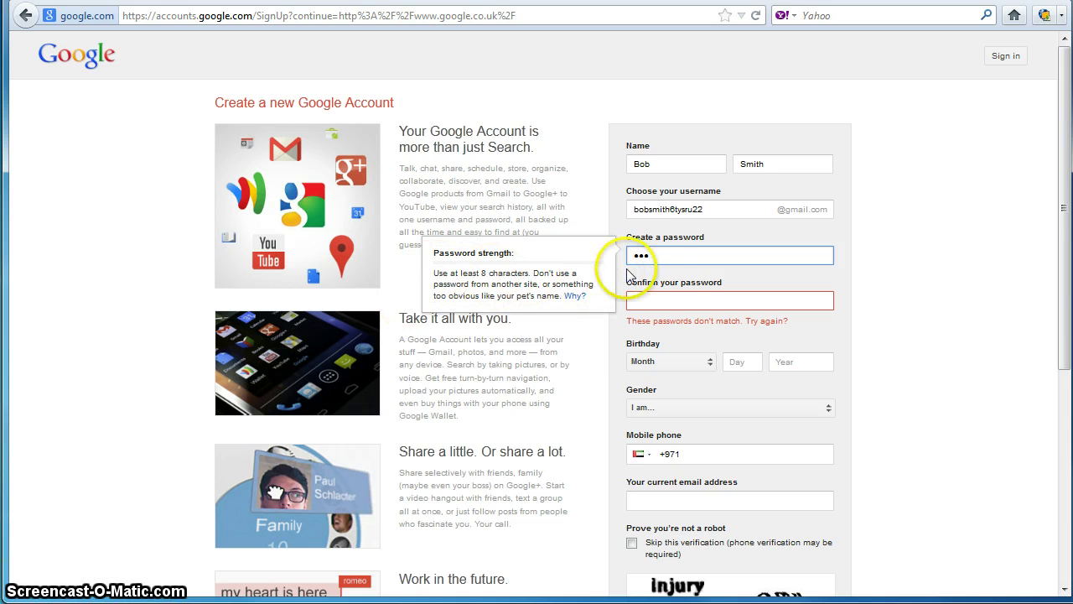
{"action": "left_click", "coordinate": [652, 257]}
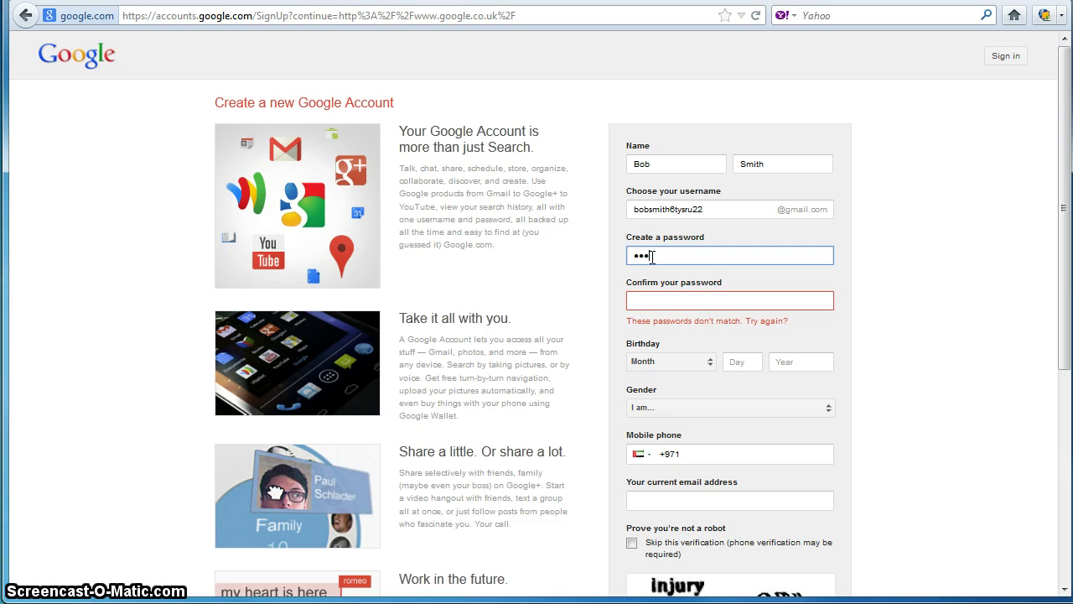
{"action": "type", "text": "•••••"}
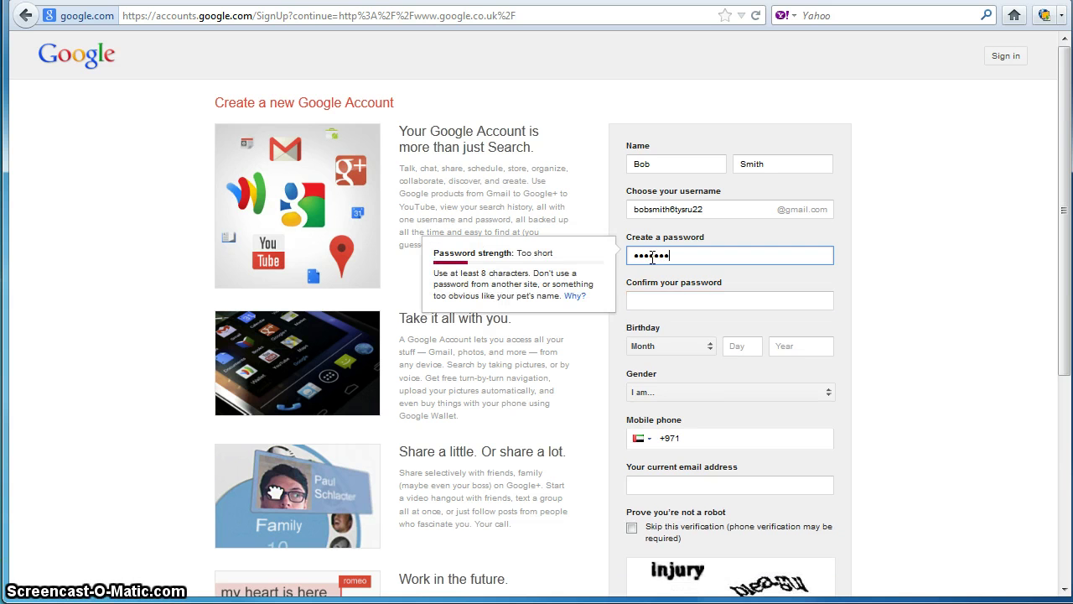
{"action": "left_click", "coordinate": [663, 299]}
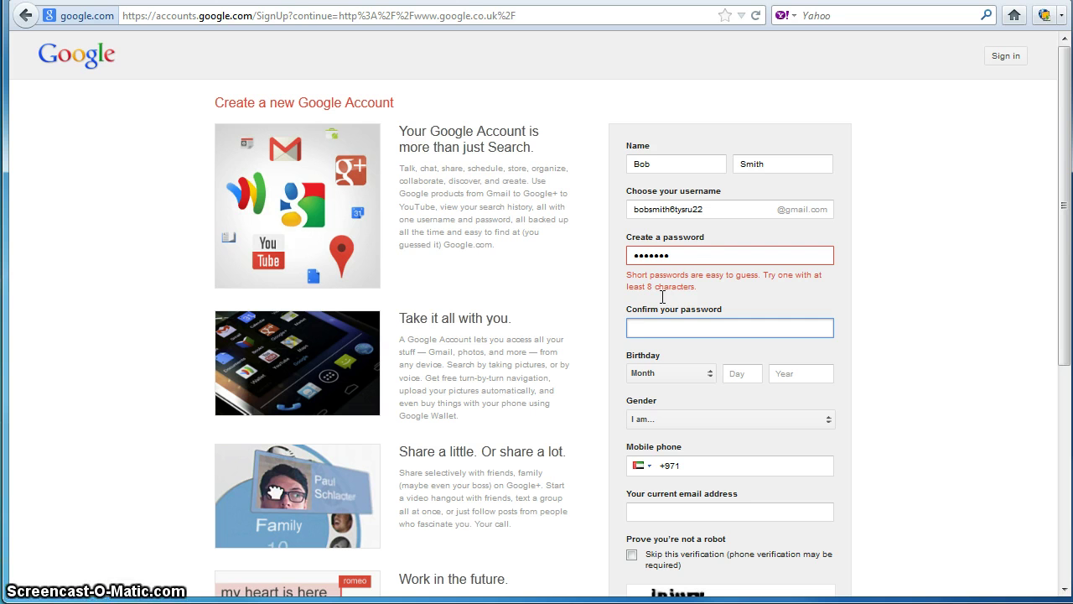
Step: Replace the password with a longer one meeting the 8-character minimum
{"action": "left_click", "coordinate": [680, 256]}
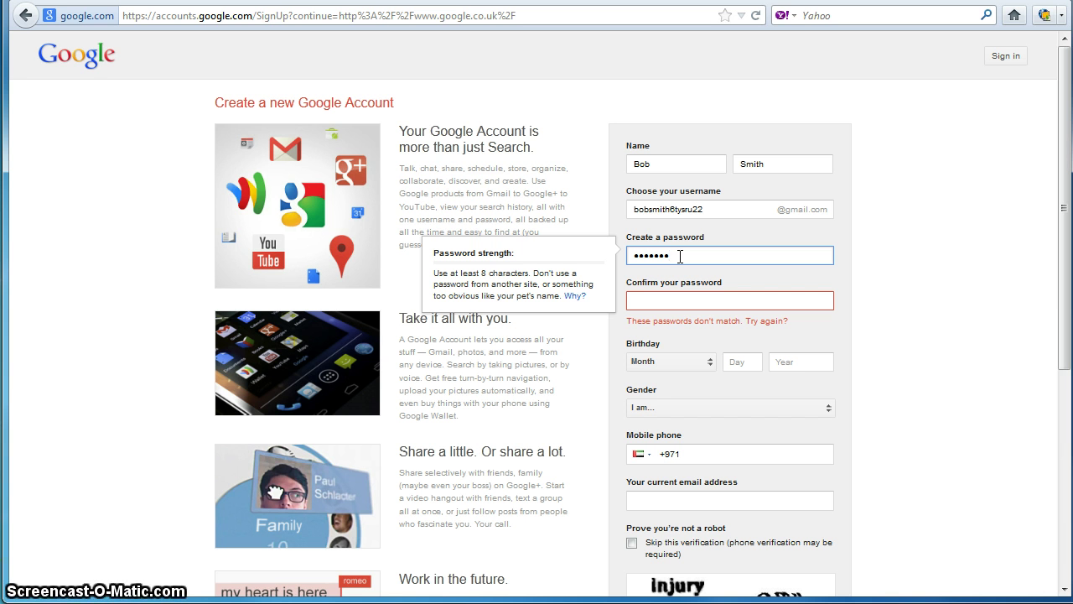
{"action": "left_click_drag", "start_coordinate": [680, 256], "coordinate": [628, 254]}
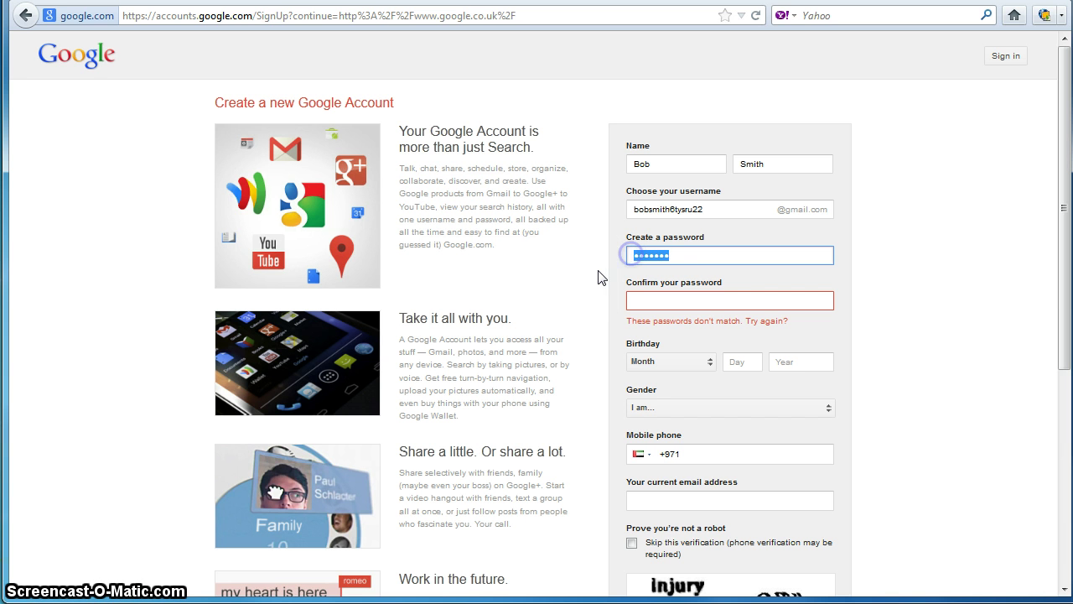
{"action": "type", "text": "********"}
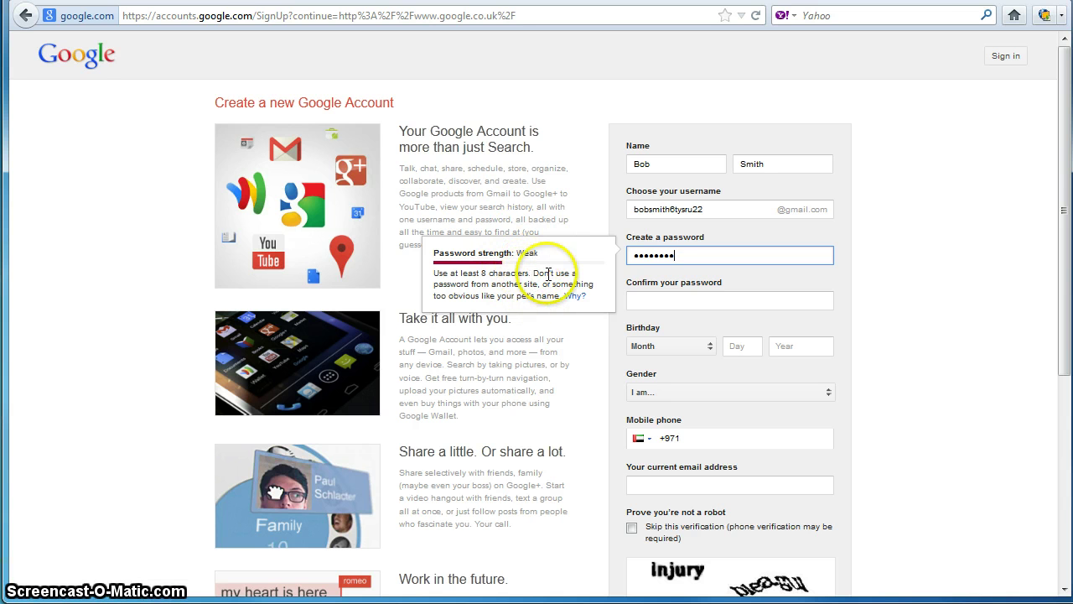
{"action": "left_click_drag", "start_coordinate": [685, 256], "coordinate": [563, 252]}
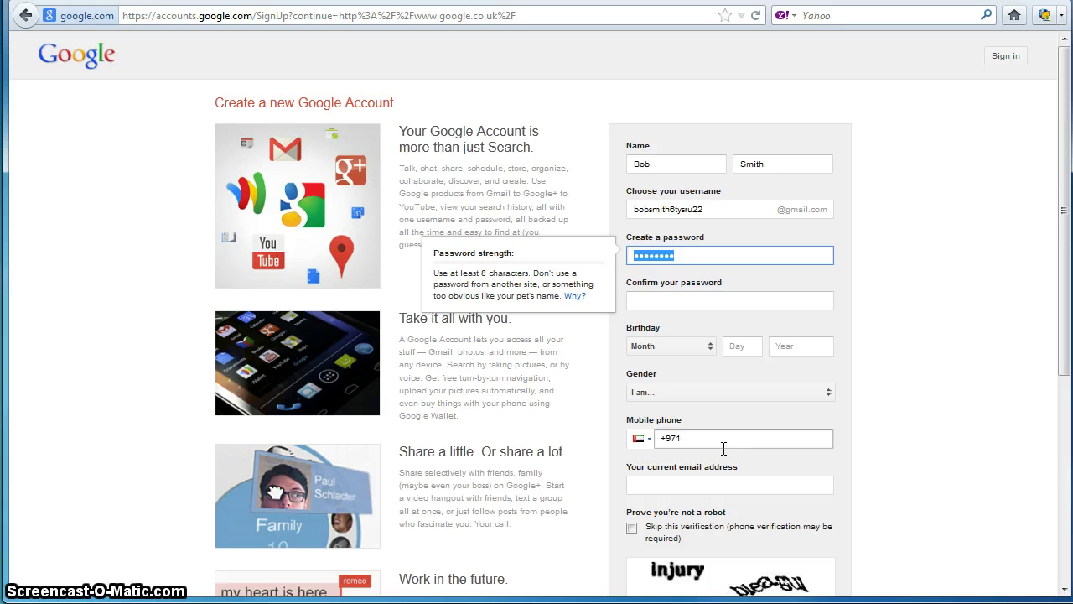
{"action": "type", "text": "•••••"}
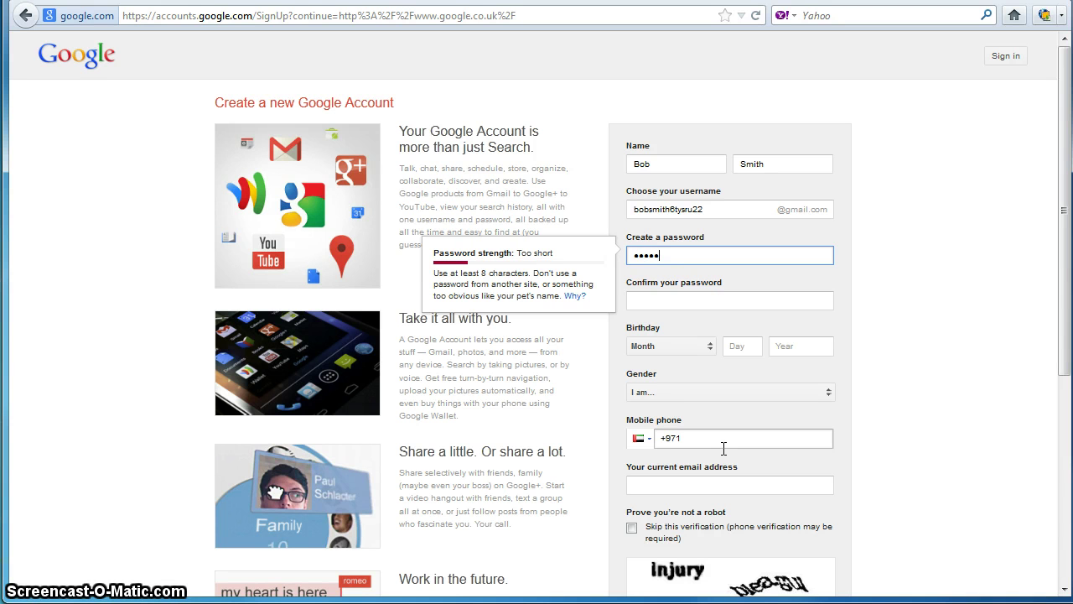
{"action": "type", "text": "••••••"}
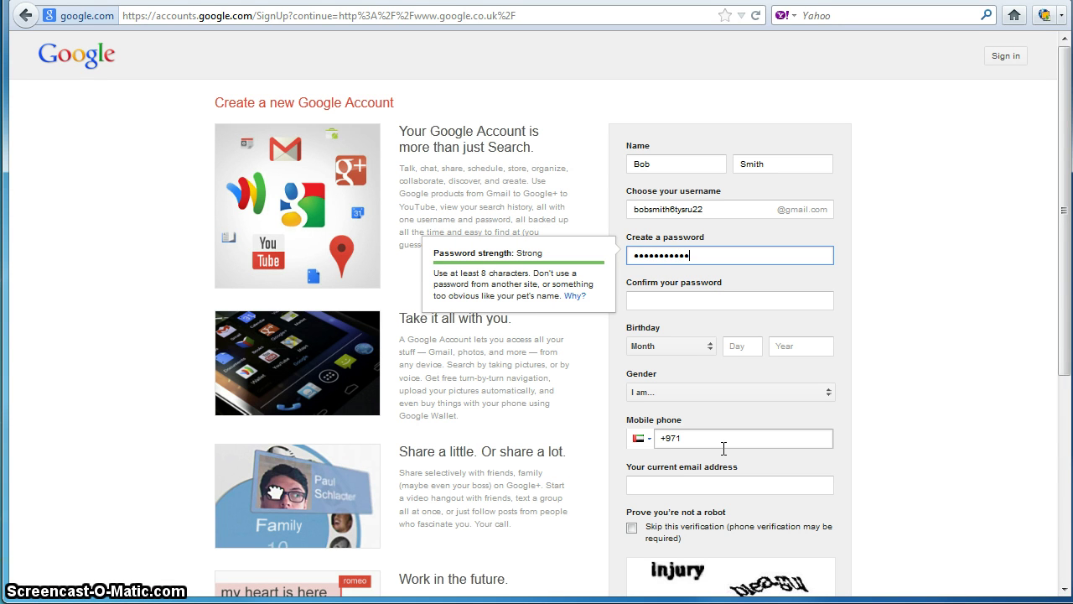
{"action": "type", "text": "•••"}
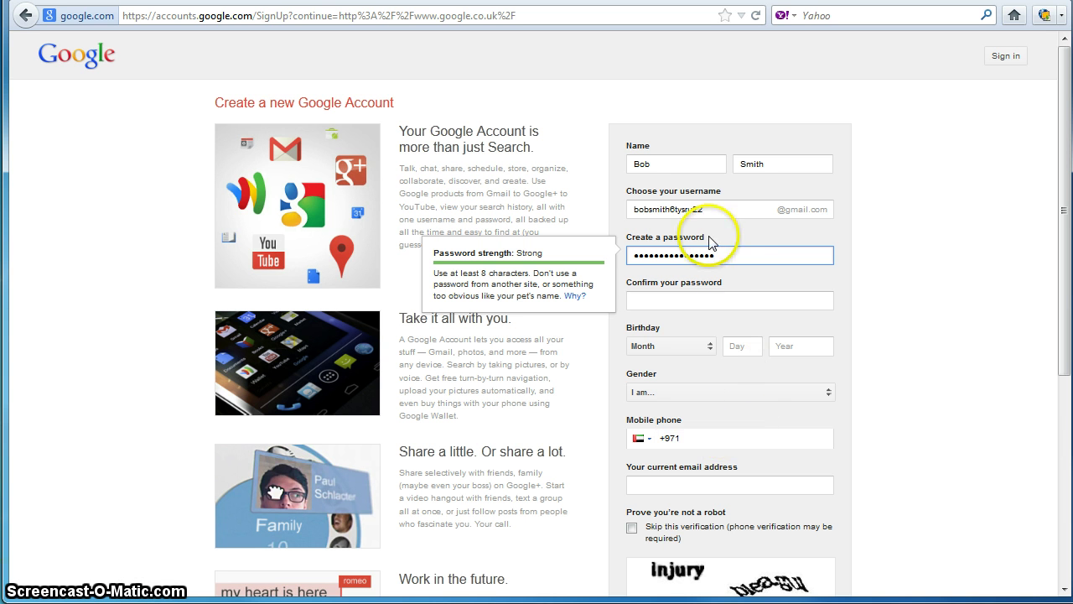
{"action": "left_click_drag", "start_coordinate": [767, 255], "coordinate": [631, 255]}
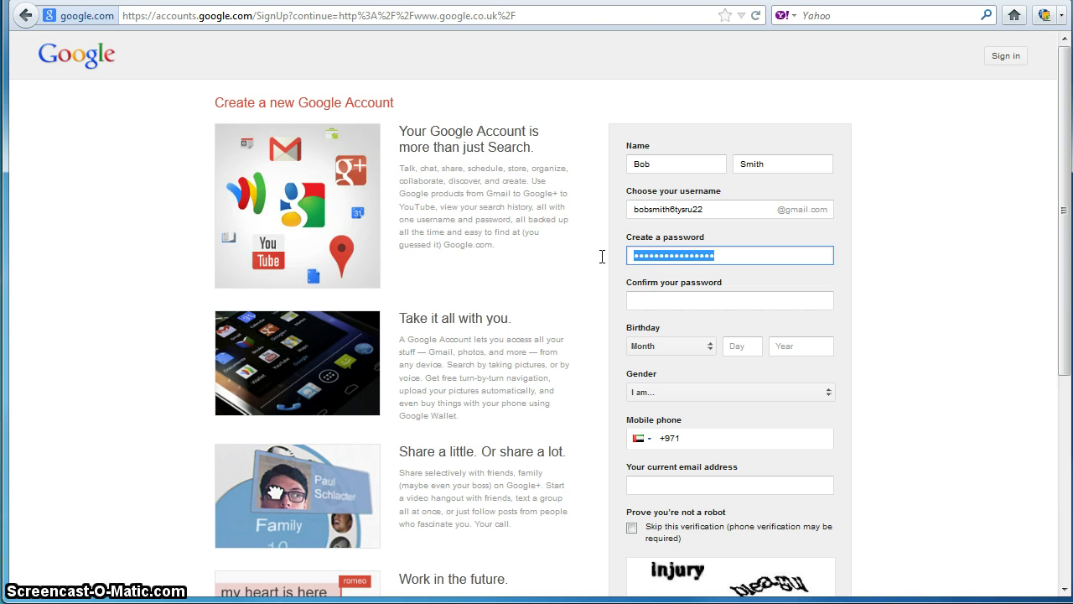
{"action": "type", "text": "•••"}
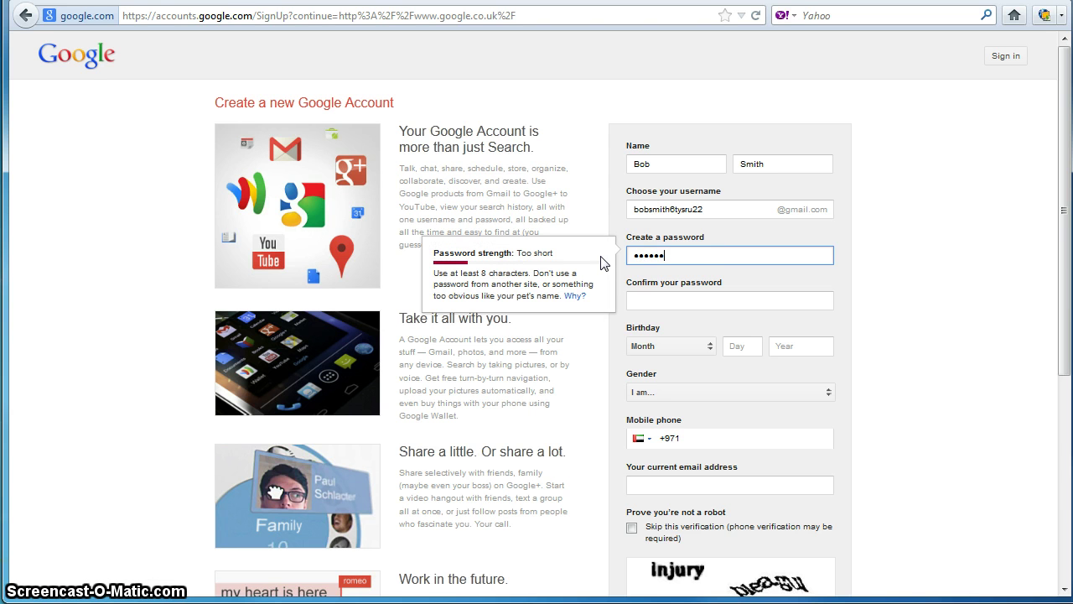
{"action": "type", "text": "••••••••"}
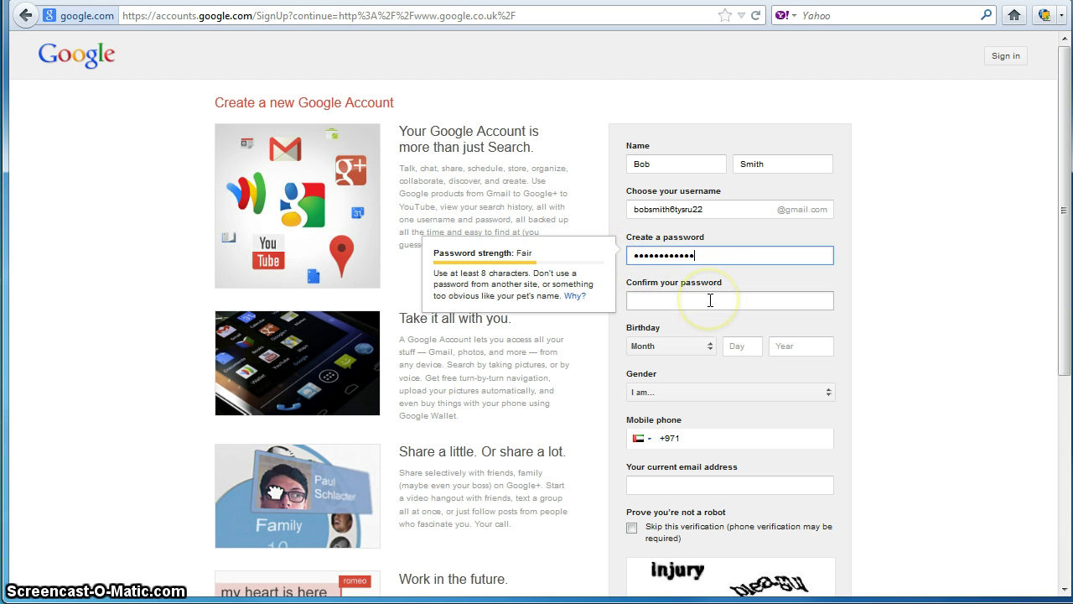
{"action": "left_click", "coordinate": [731, 254]}
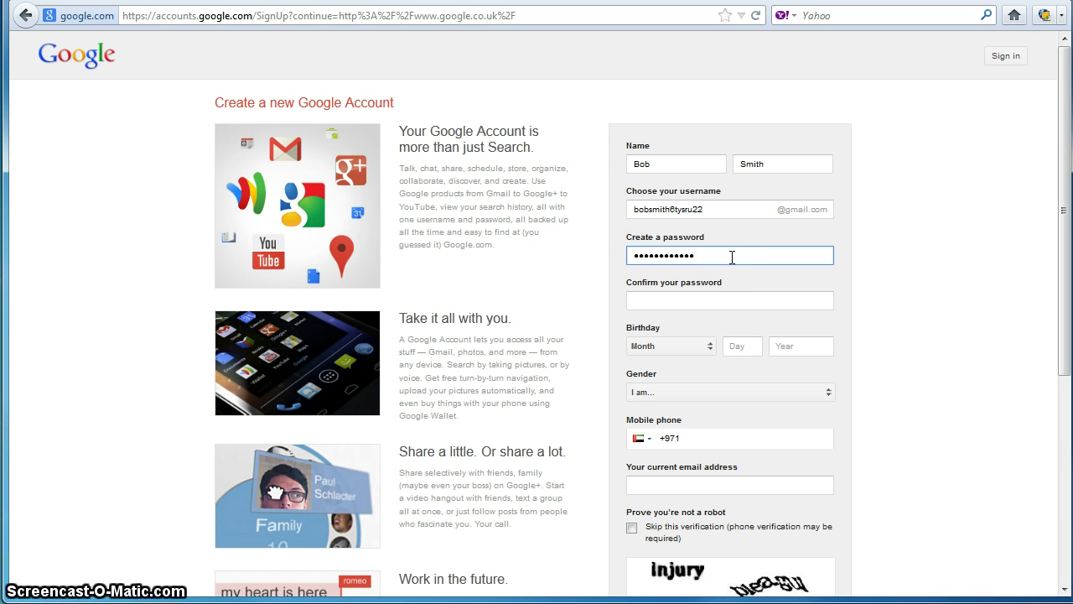
Step: Begin typing the password confirmation in Confirm your password
{"action": "left_click", "coordinate": [691, 299]}
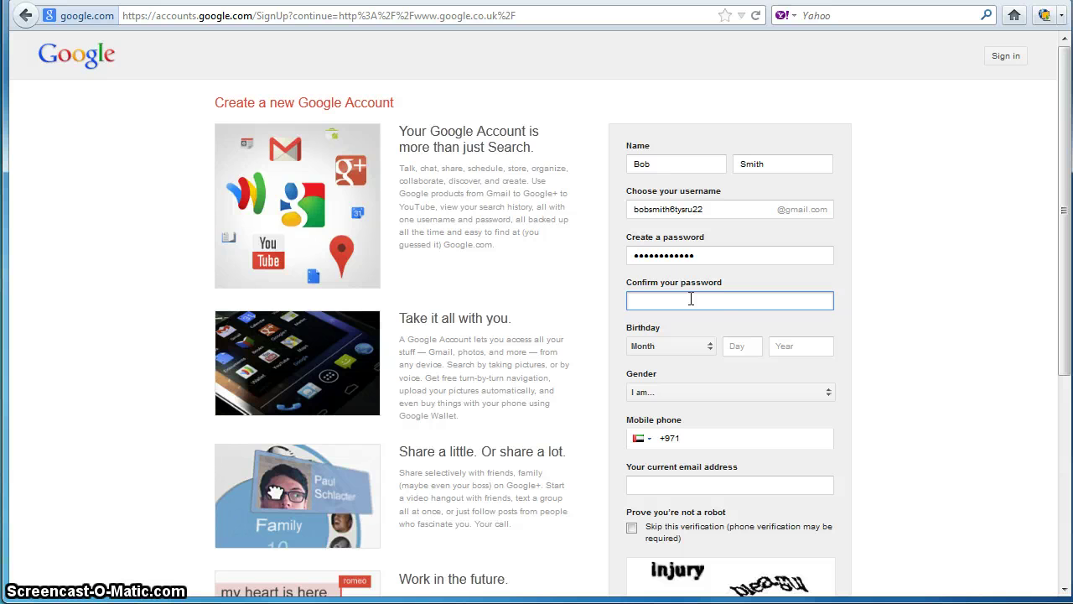
{"action": "left_click", "coordinate": [712, 256]}
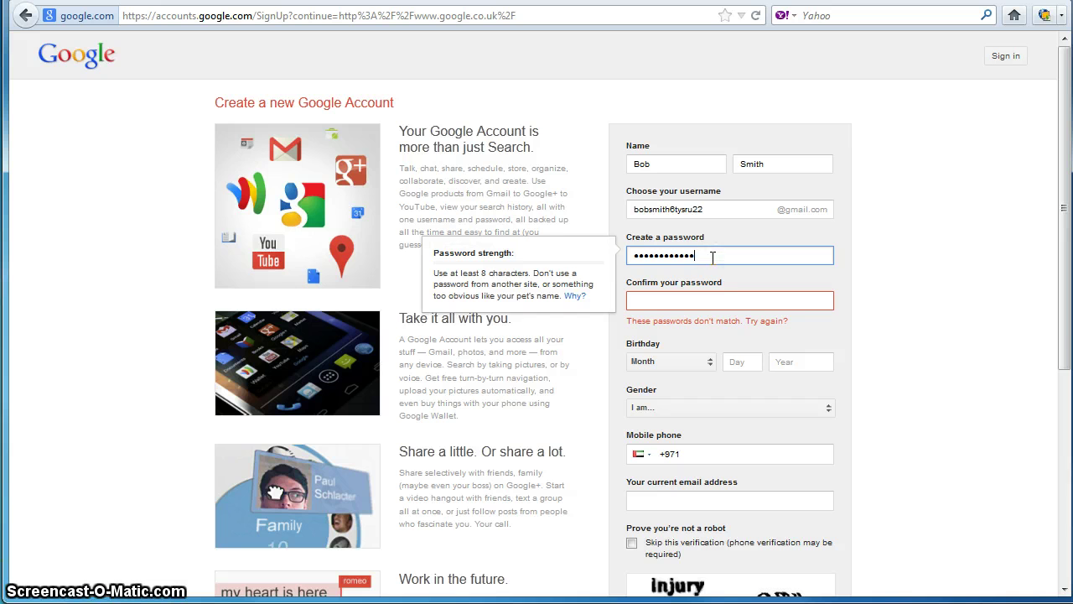
{"action": "left_click", "coordinate": [695, 300]}
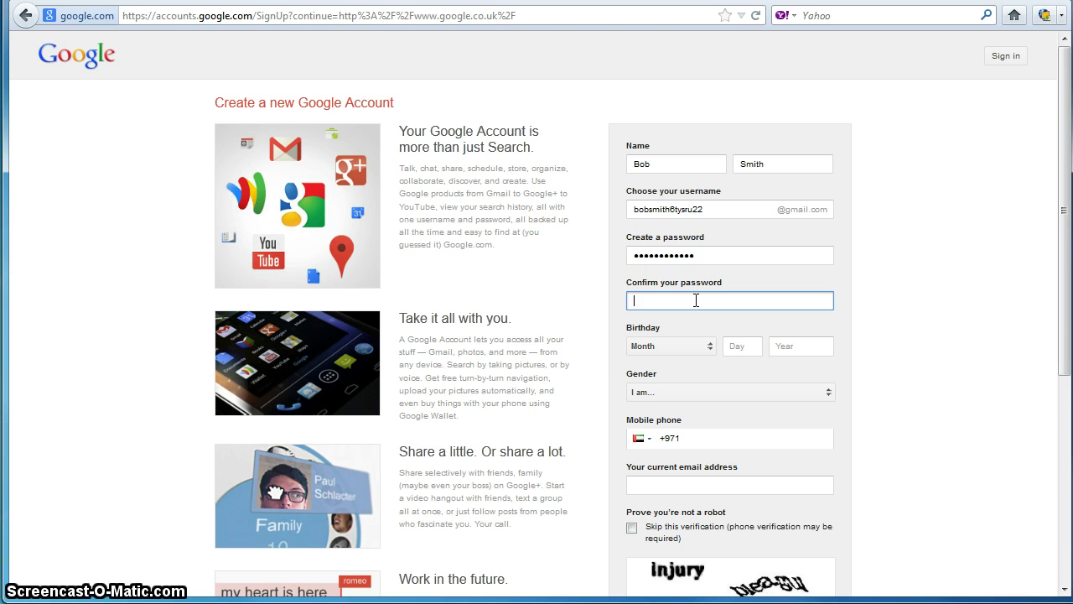
{"action": "left_click", "coordinate": [704, 252]}
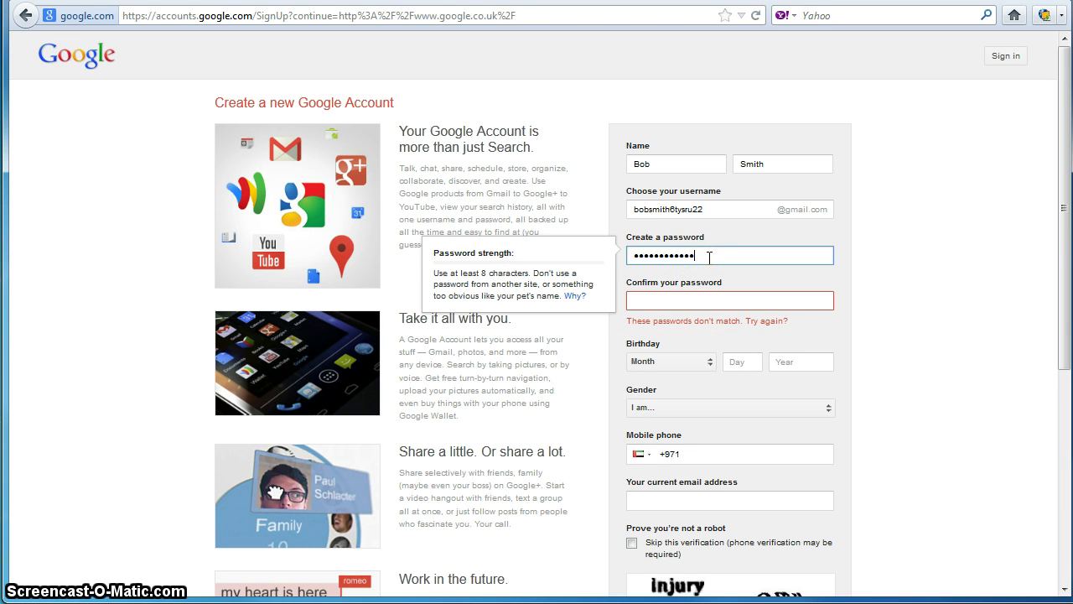
{"action": "left_click", "coordinate": [697, 302]}
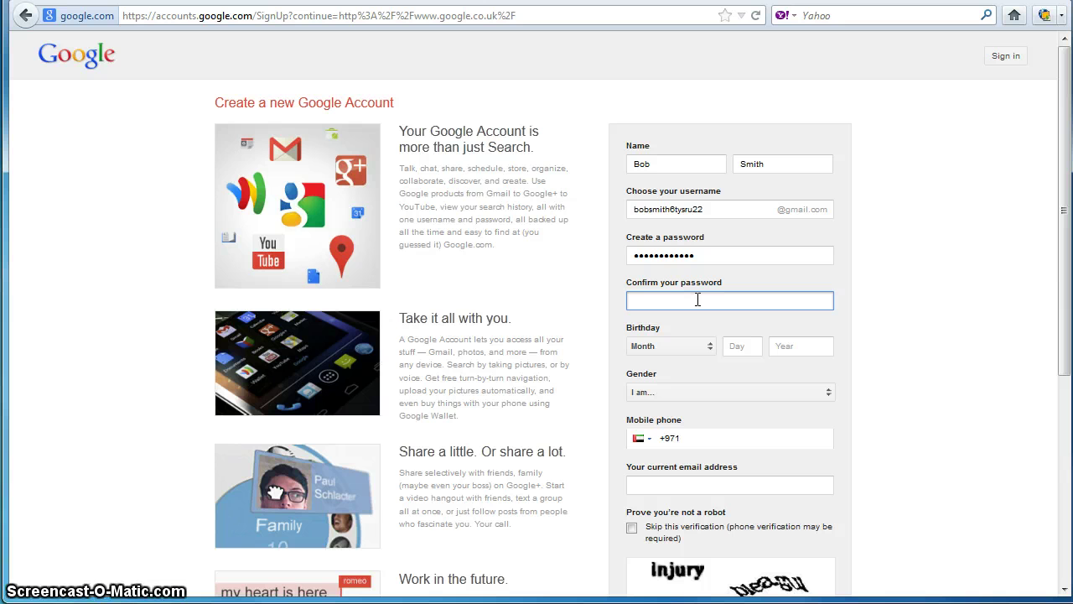
{"action": "left_click", "coordinate": [692, 294]}
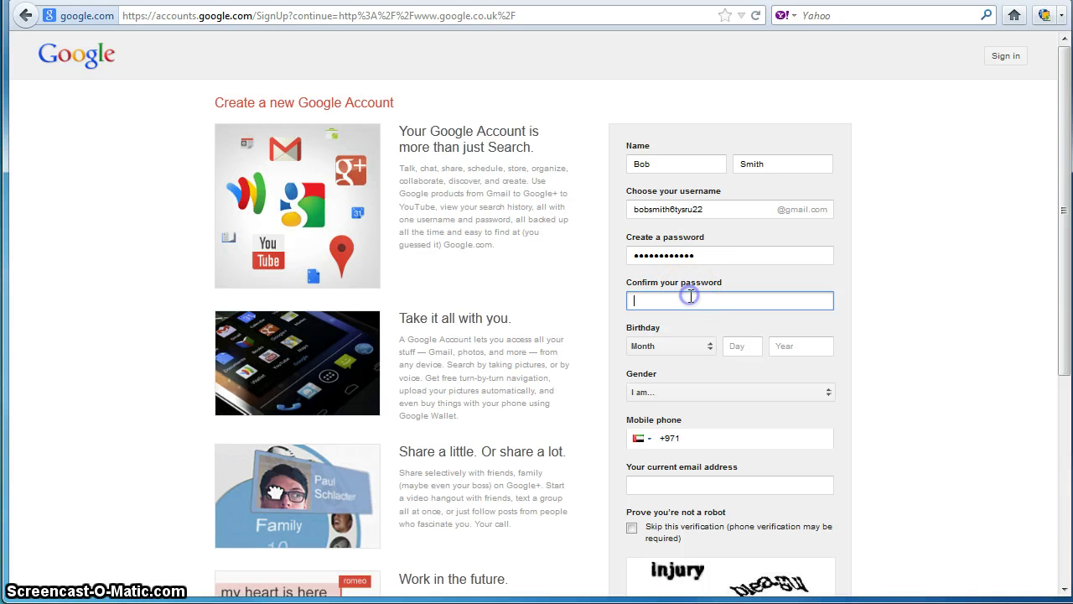
{"action": "left_click", "coordinate": [697, 254]}
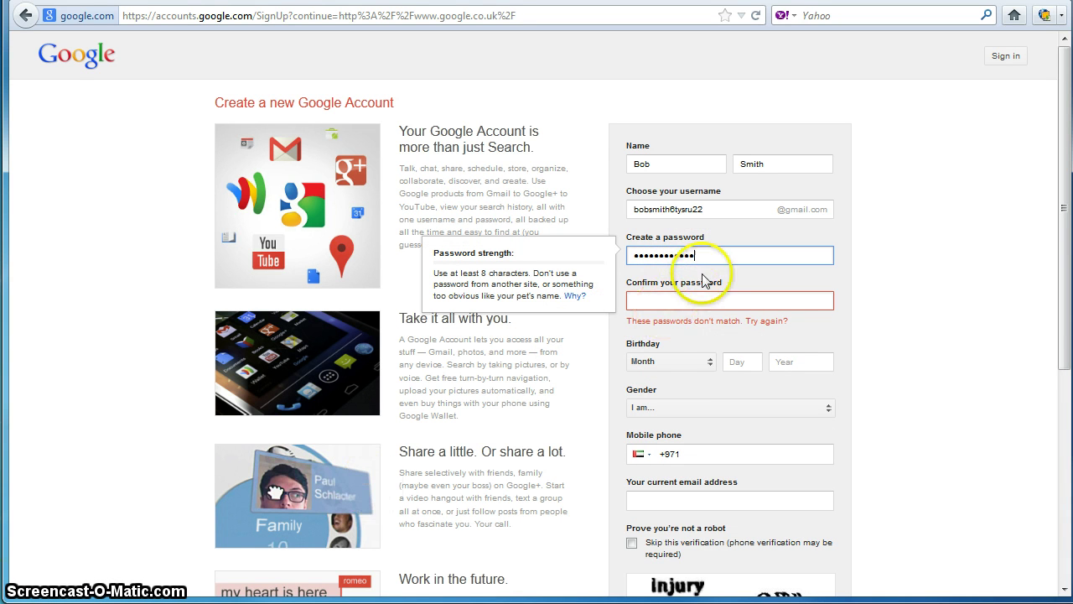
{"action": "left_click", "coordinate": [677, 300]}
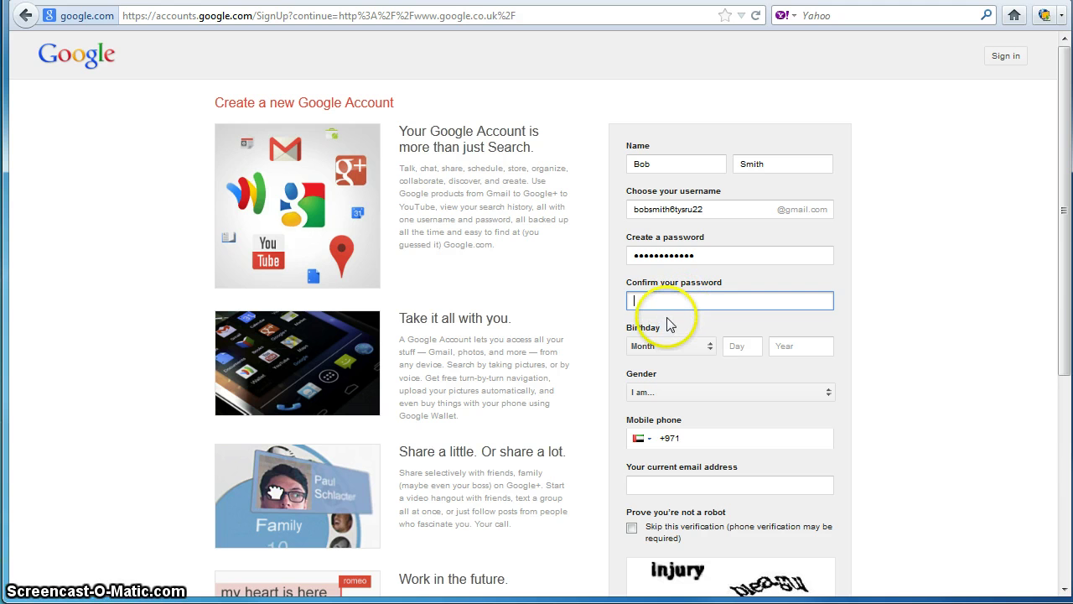
{"action": "type", "text": "p"}
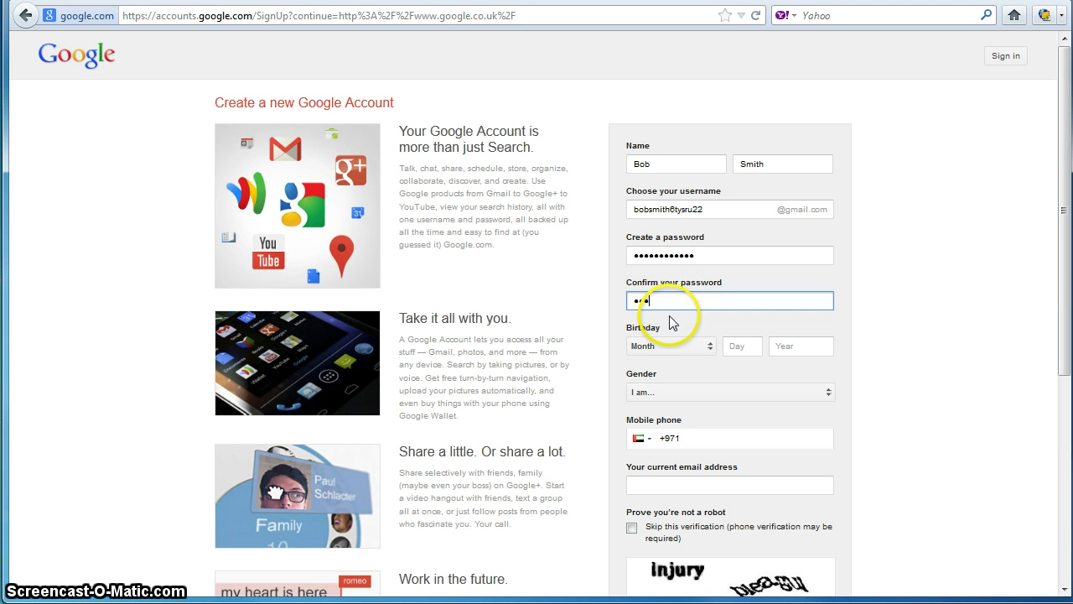
{"action": "type", "text": "asswor"}
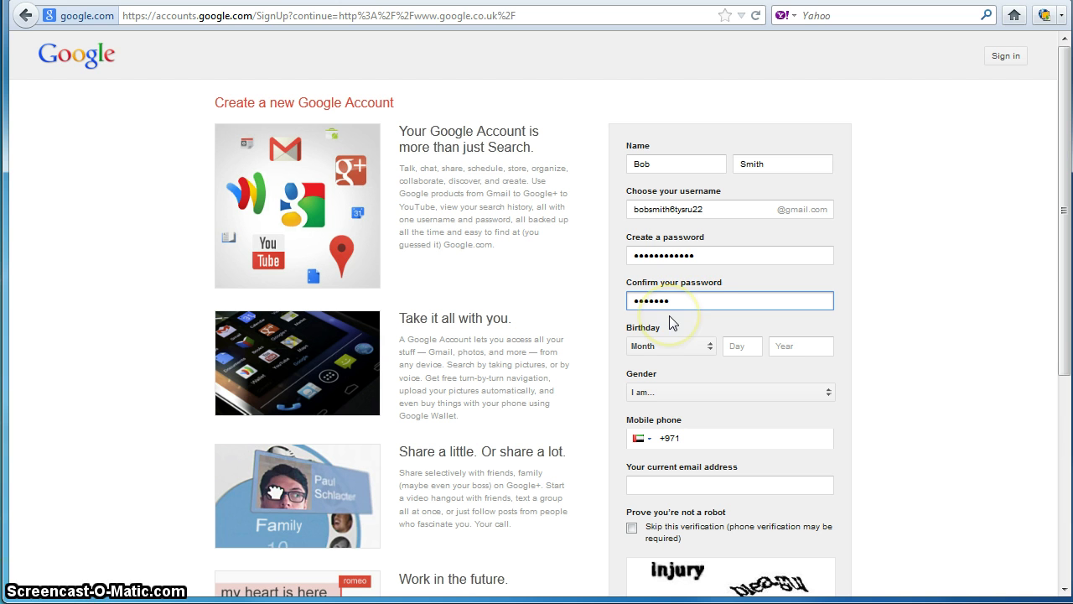
Step: Retype the confirmation as twelve characters matching the new password
{"action": "left_click", "coordinate": [726, 254]}
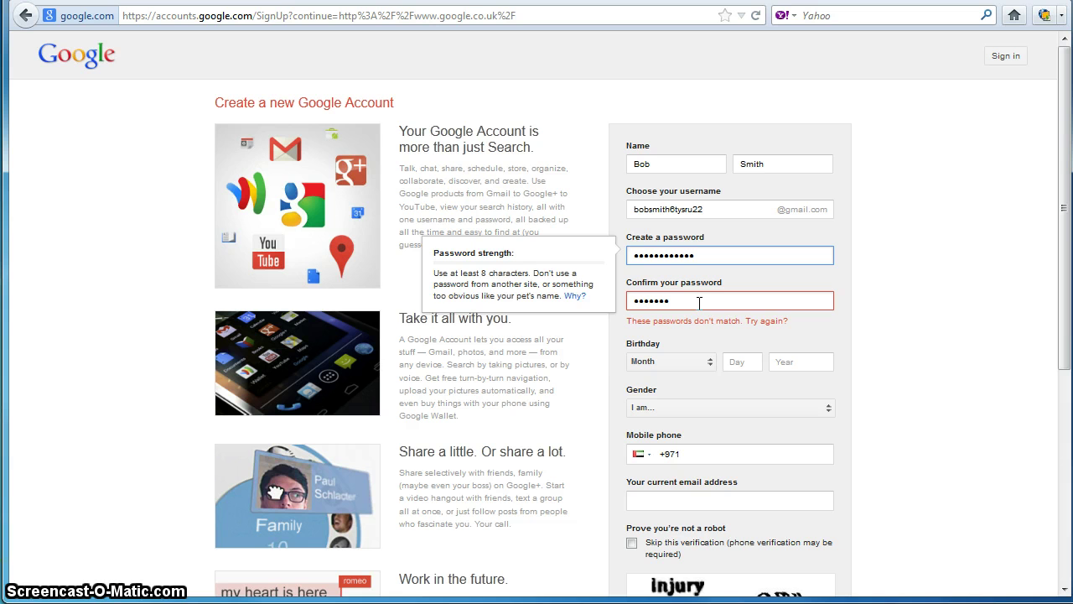
{"action": "left_click_drag", "start_coordinate": [699, 302], "coordinate": [608, 296]}
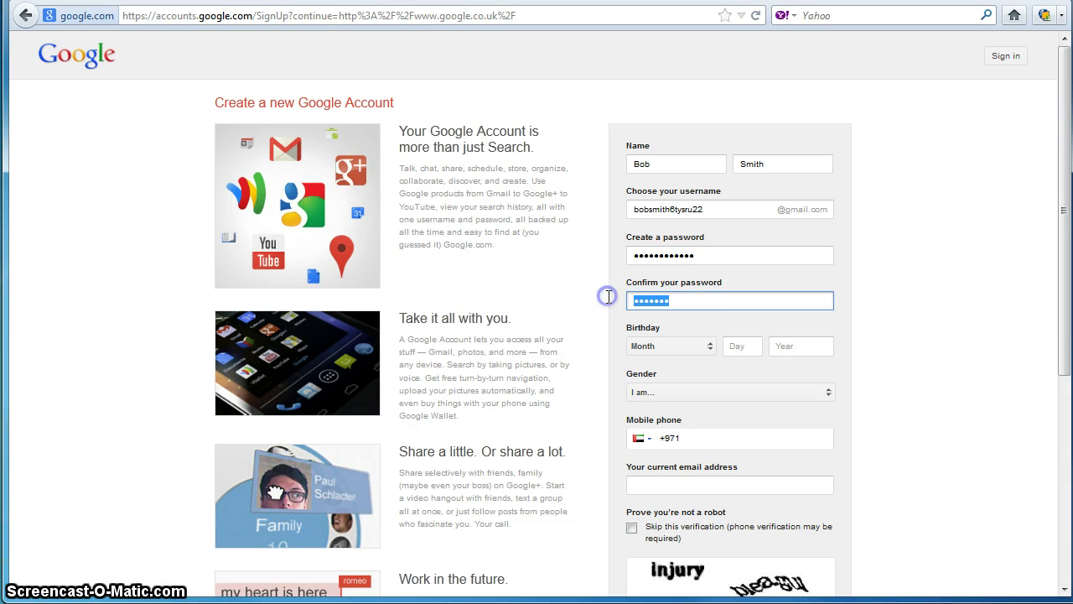
{"action": "type", "text": "abc"}
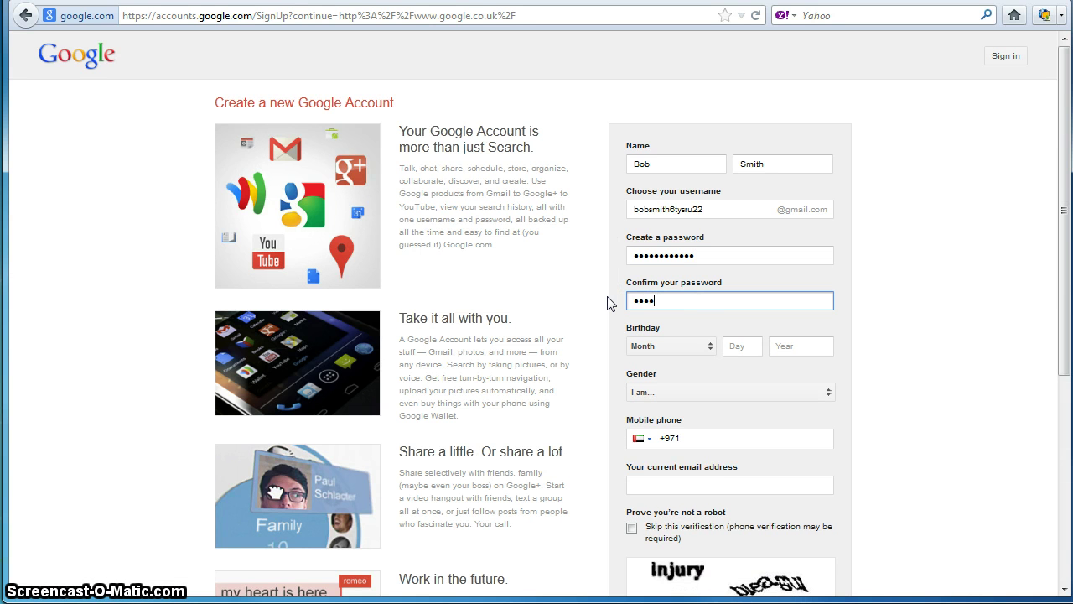
{"action": "type", "text": "defghijkl"}
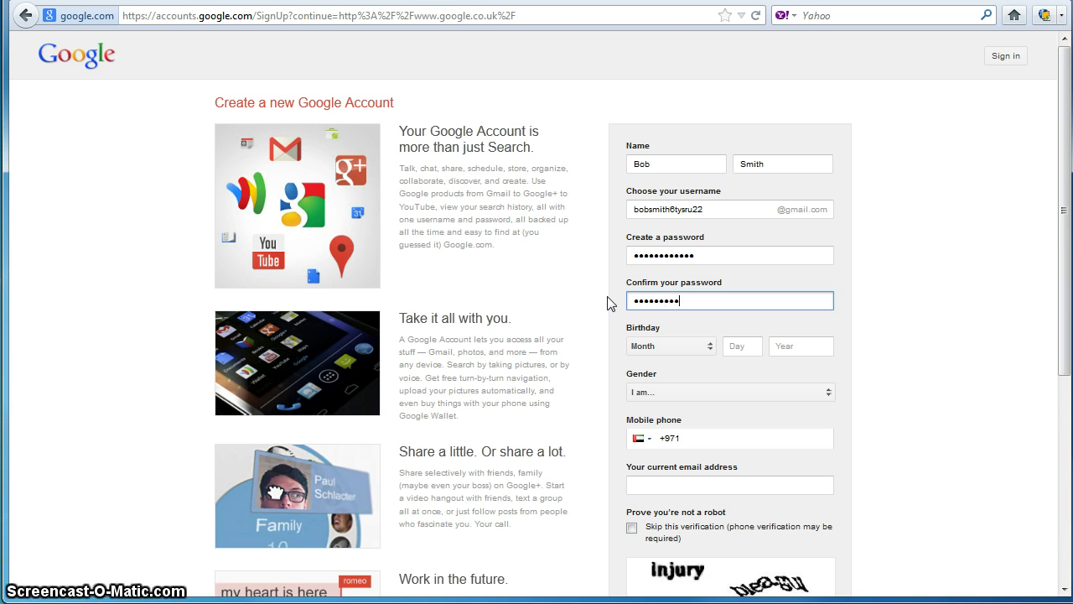
{"action": "left_click", "coordinate": [719, 255]}
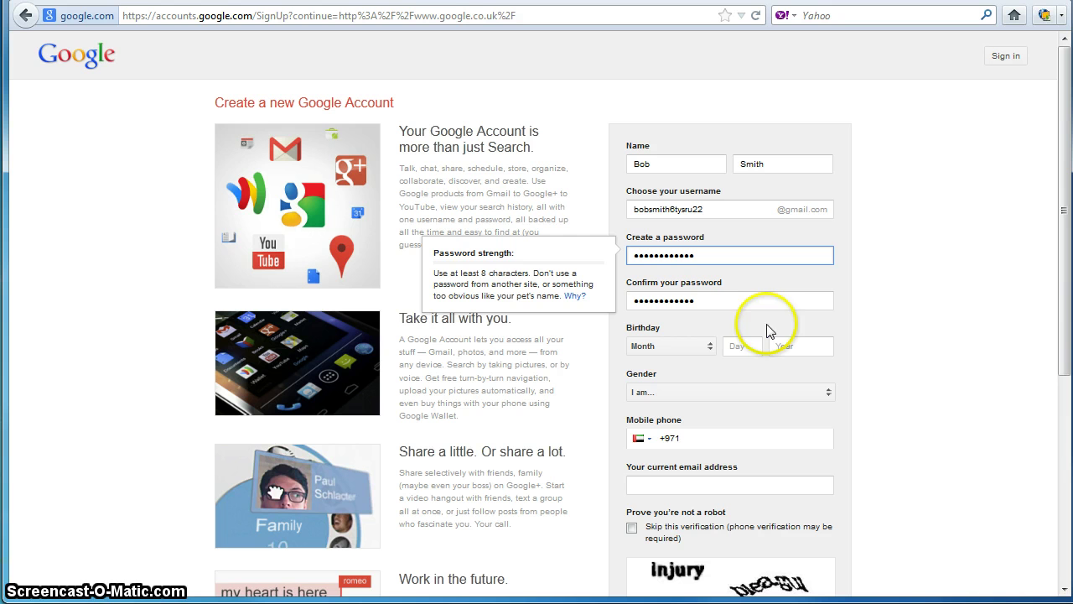
Step: Set the birthday month to February and the day to 18
{"action": "left_click", "coordinate": [708, 350]}
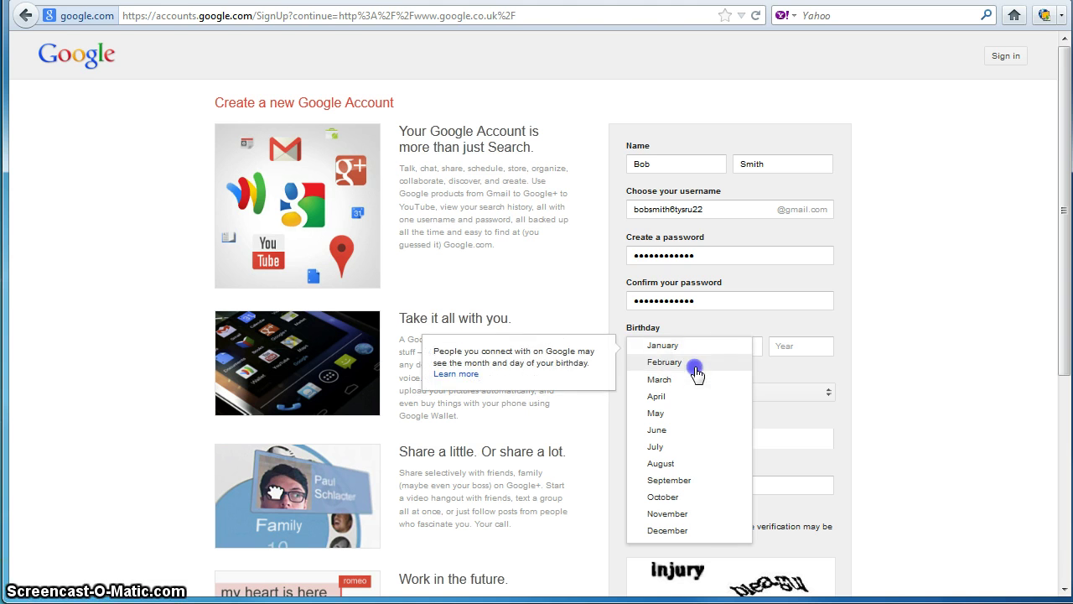
{"action": "left_click", "coordinate": [697, 370]}
{"action": "left_click", "coordinate": [735, 344]}
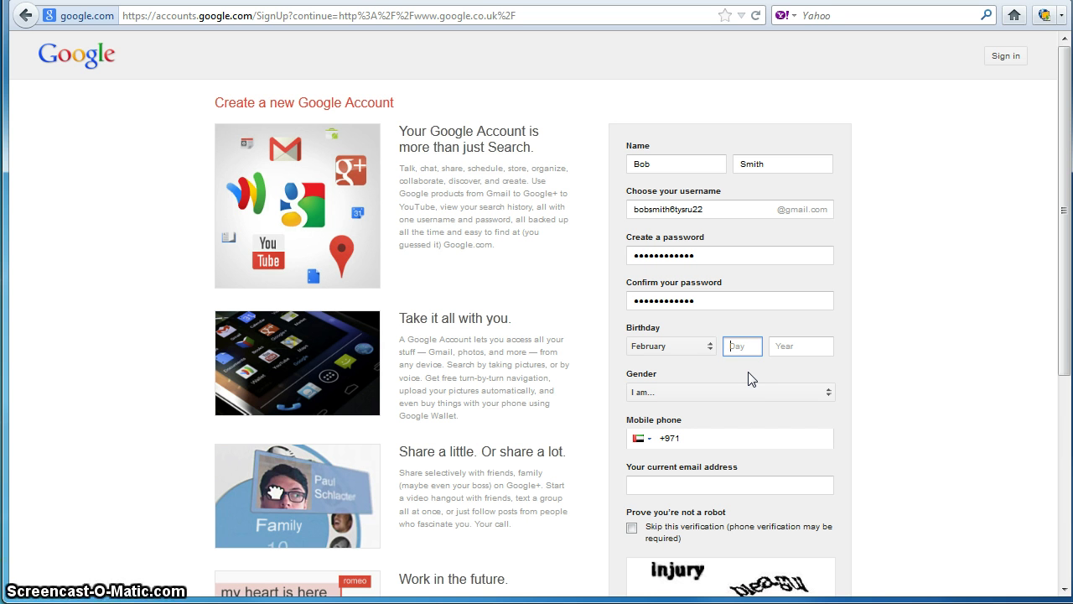
{"action": "type", "text": "18"}
{"action": "left_click", "coordinate": [743, 368]}
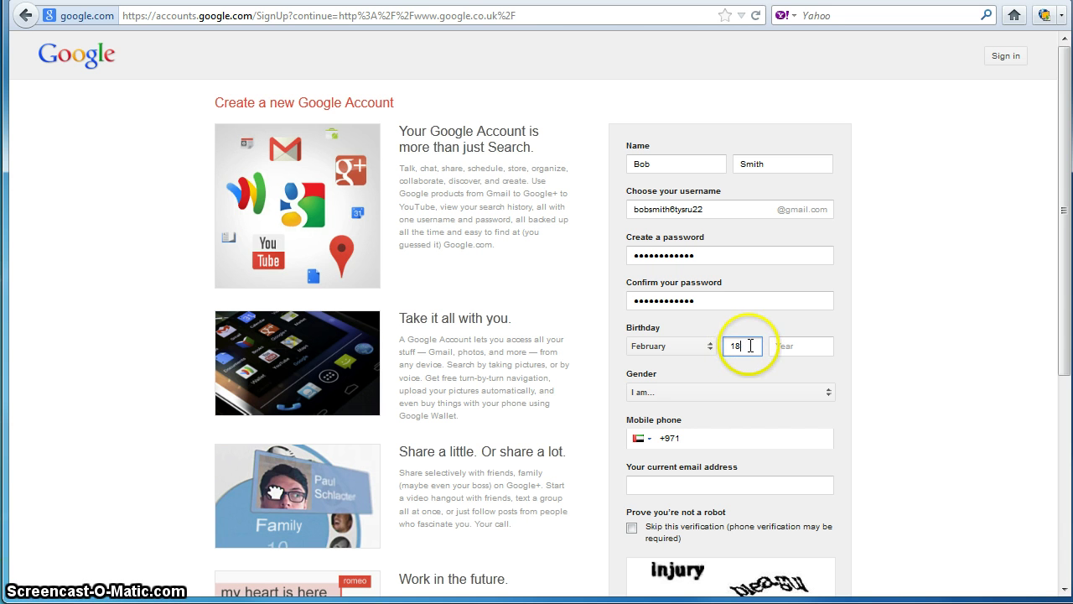
Step: Enter 2010 as the birth year, then select the day field's value again
{"action": "left_click_drag", "start_coordinate": [744, 346], "coordinate": [727, 346]}
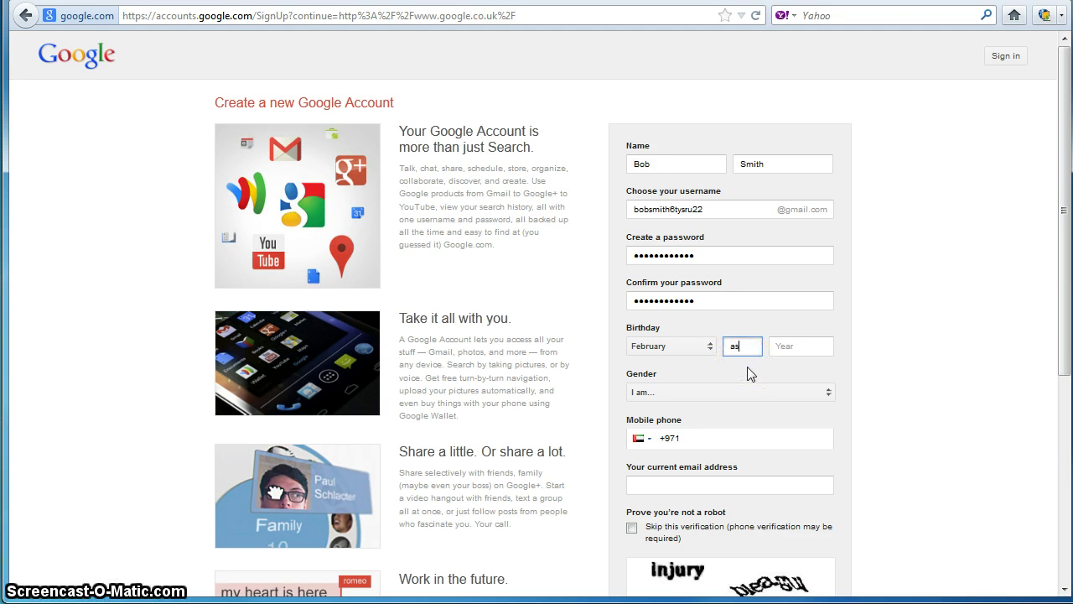
{"action": "left_click", "coordinate": [786, 348]}
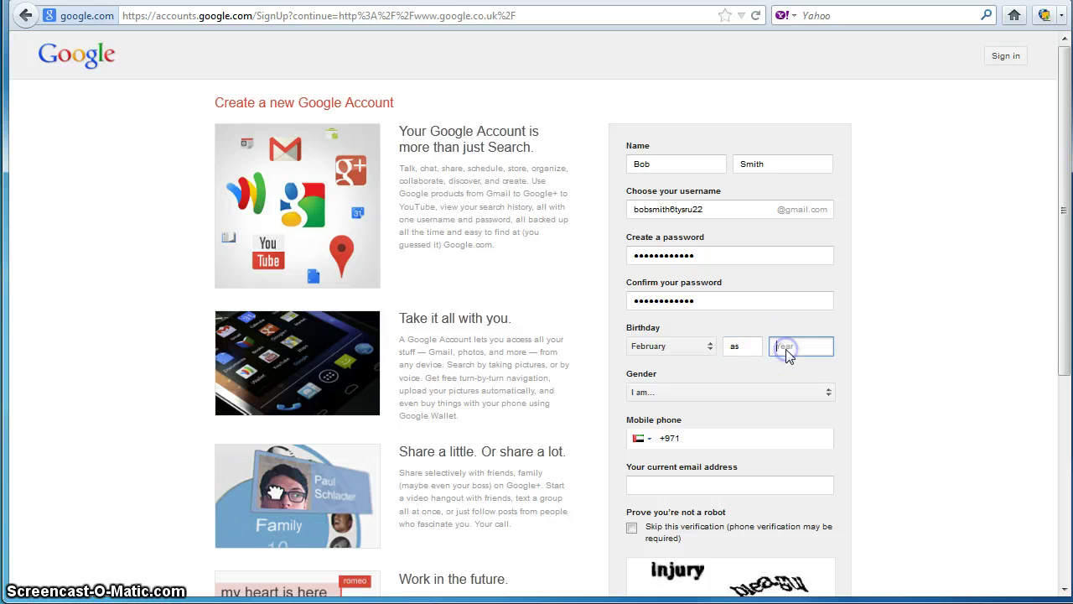
{"action": "left_click", "coordinate": [745, 296]}
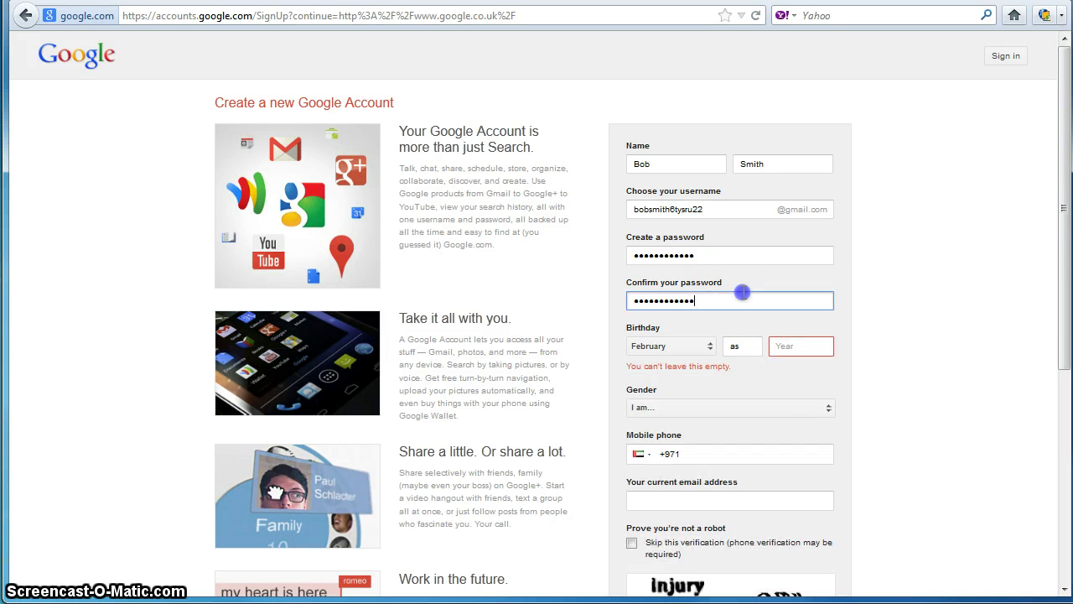
{"action": "left_click", "coordinate": [745, 344]}
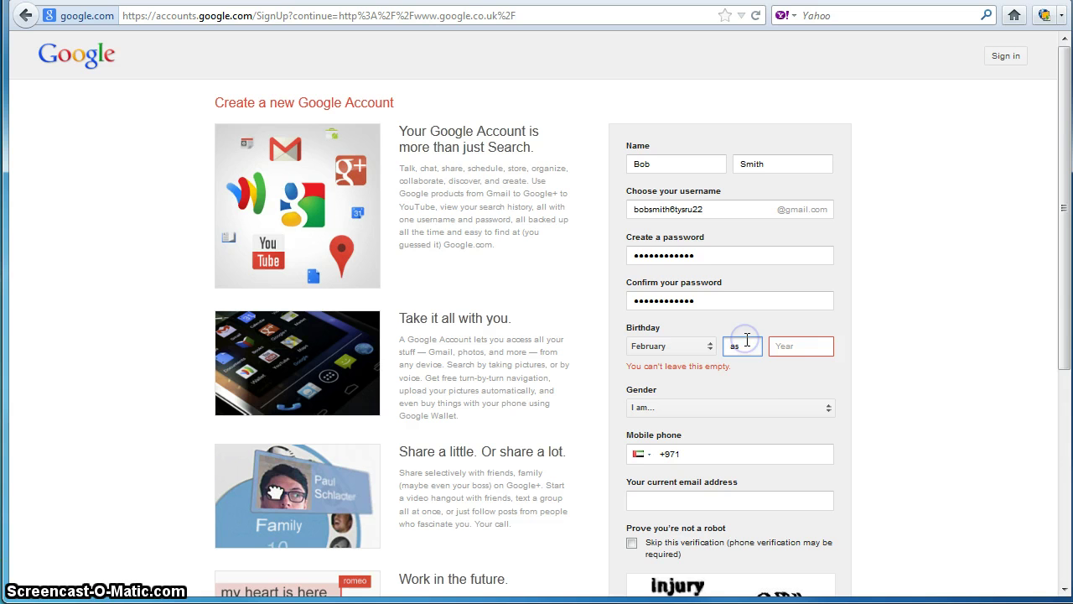
{"action": "left_click", "coordinate": [789, 348]}
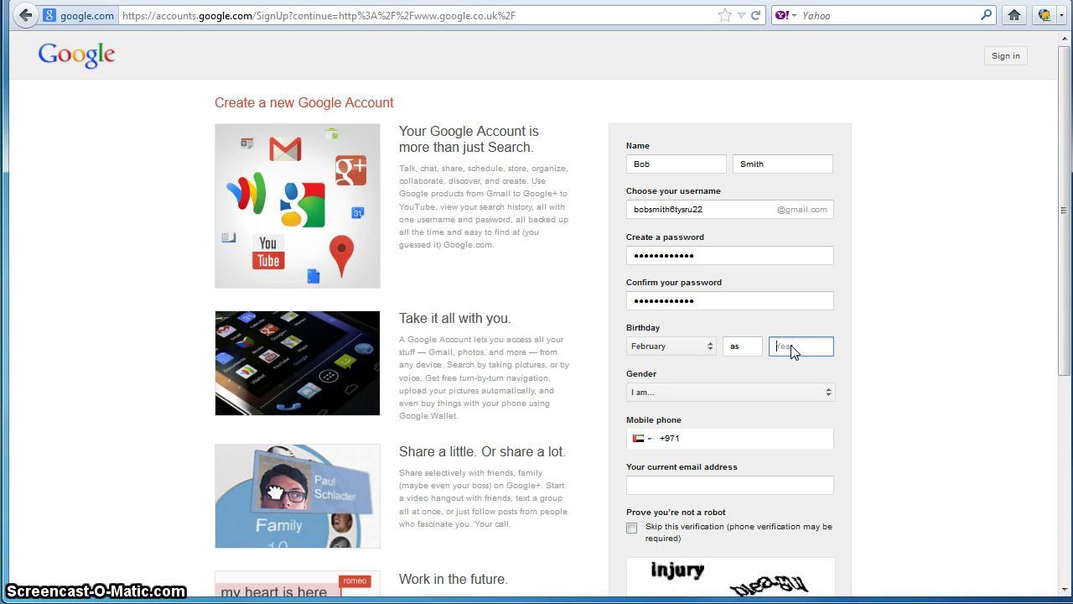
{"action": "type", "text": "2010"}
{"action": "left_click", "coordinate": [742, 301]}
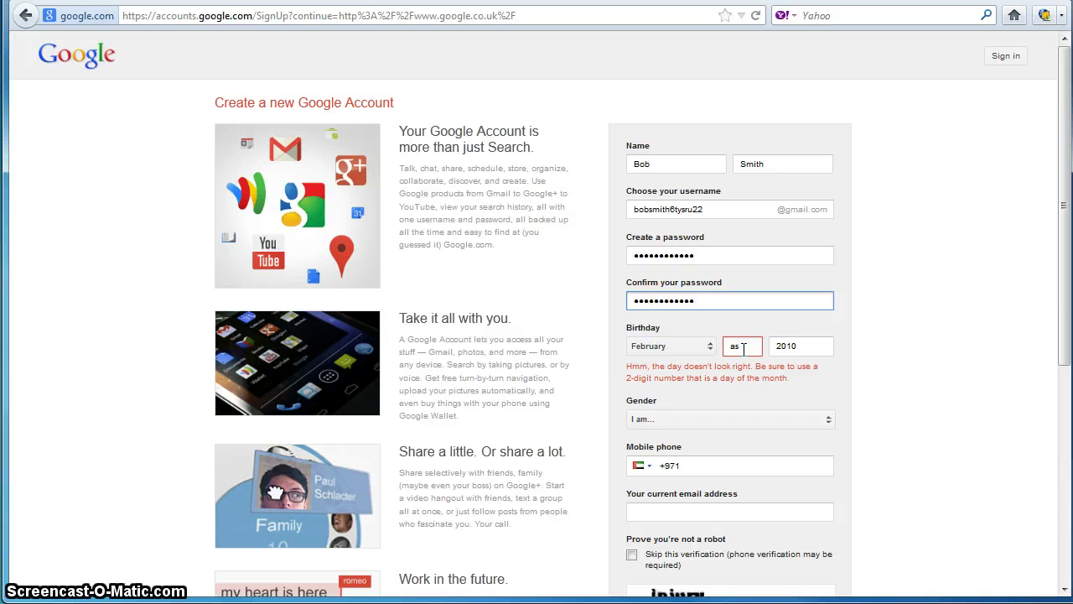
{"action": "double_click", "coordinate": [743, 347]}
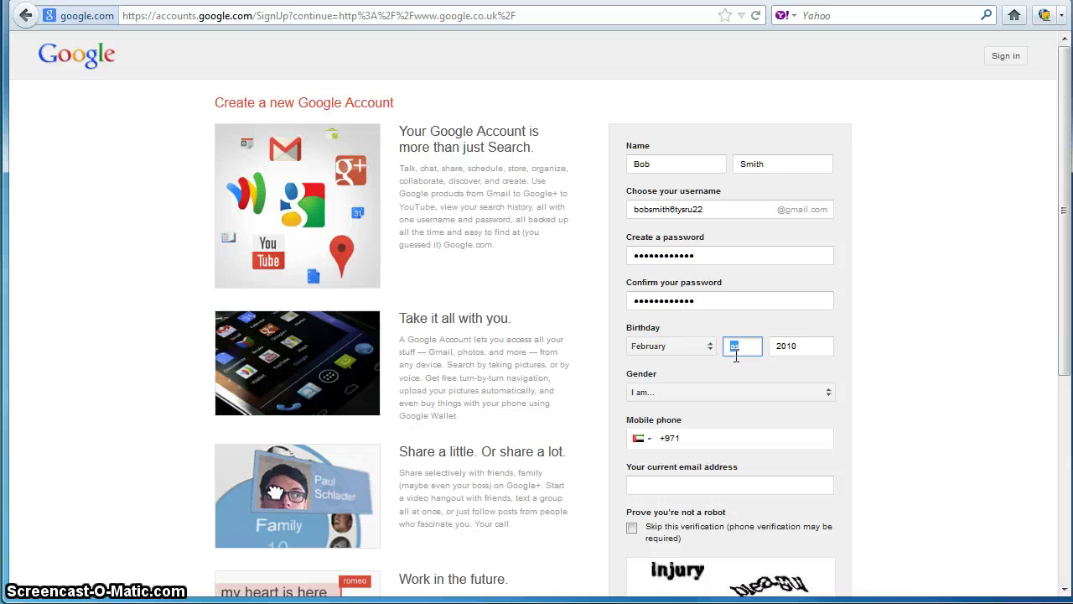
{"action": "double_click", "coordinate": [737, 349]}
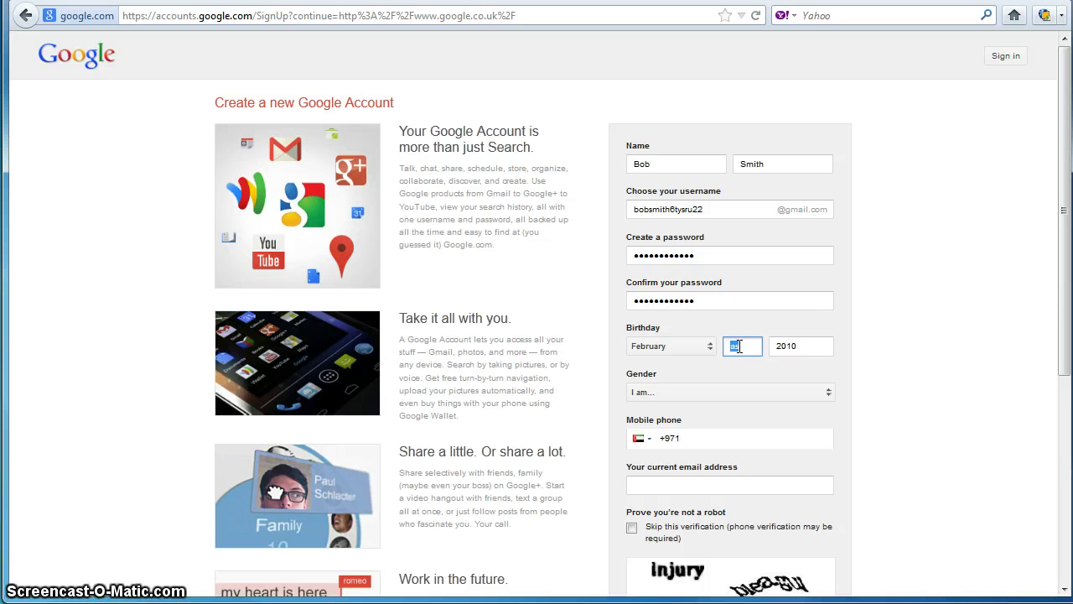
Step: Retype the birth day as 18, then change it to 31 and reselect it
{"action": "type", "text": "18"}
{"action": "left_click", "coordinate": [795, 354]}
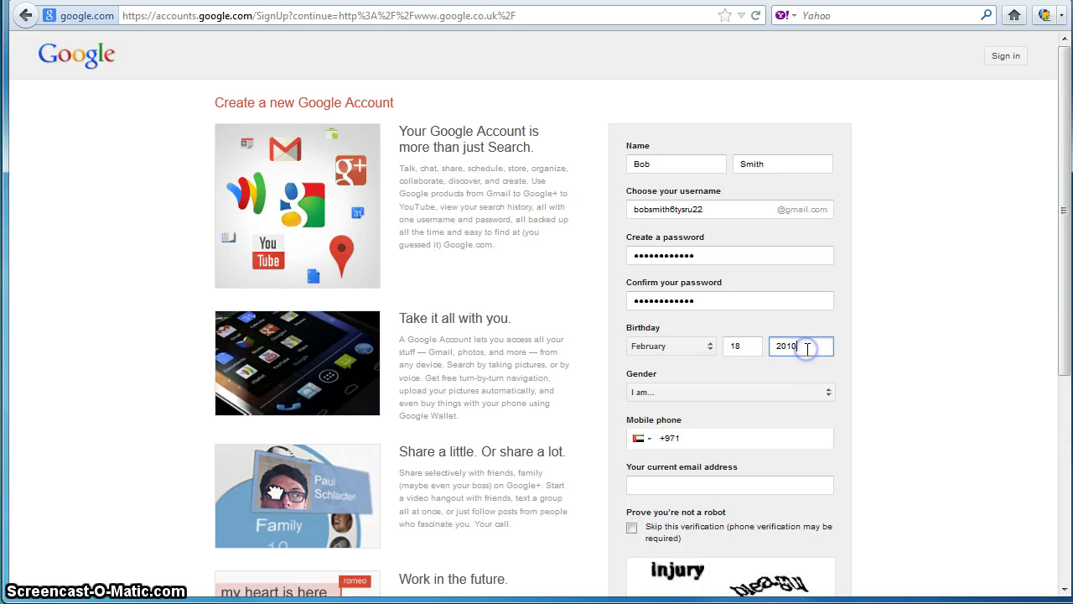
{"action": "left_click", "coordinate": [757, 350]}
{"action": "left_click", "coordinate": [748, 348]}
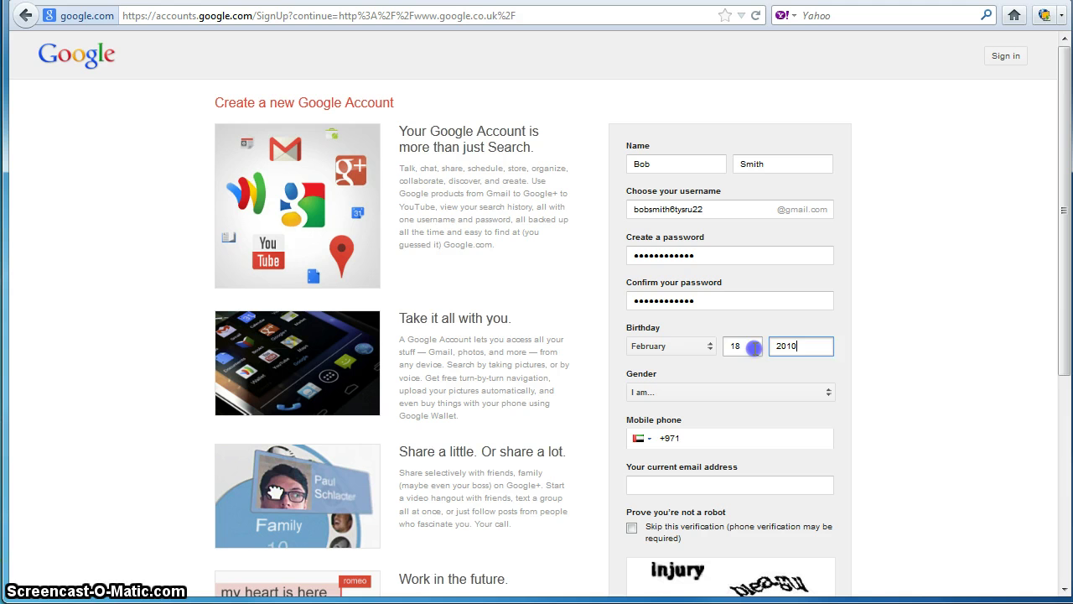
{"action": "left_click", "coordinate": [743, 345]}
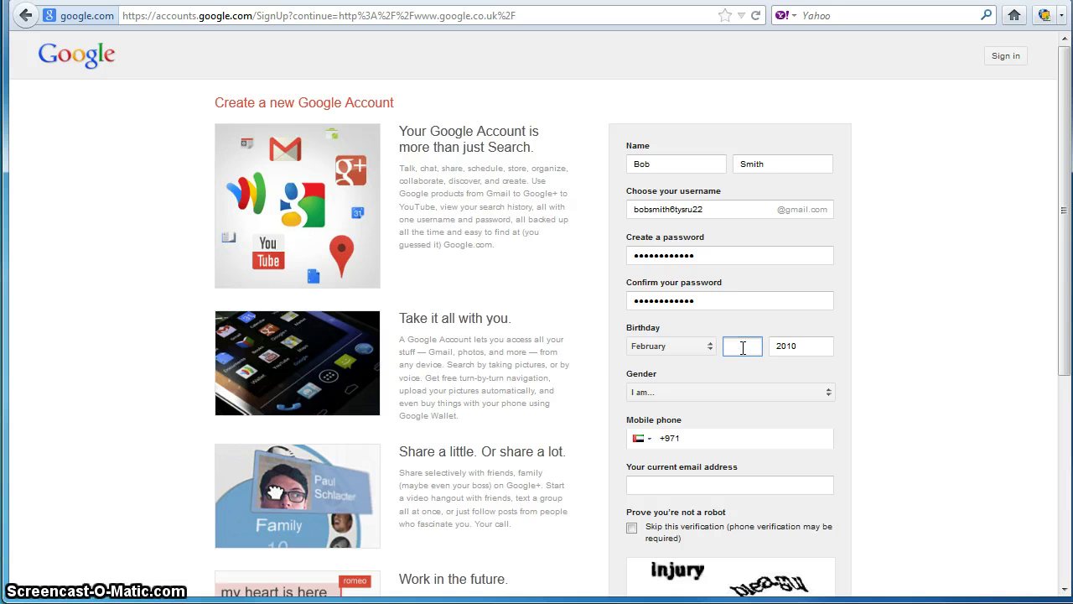
{"action": "type", "text": "1"}
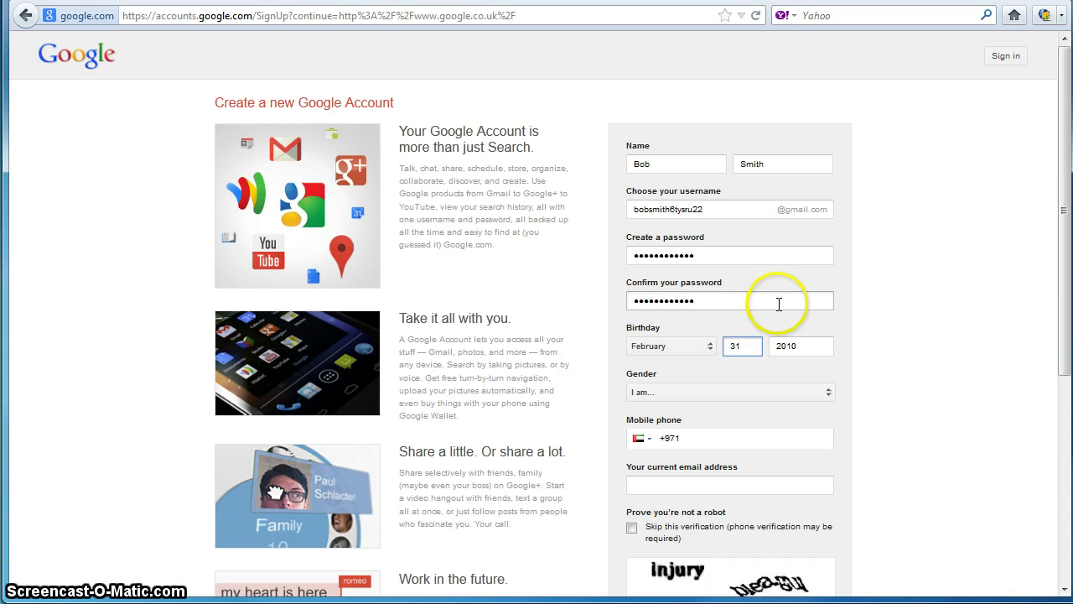
{"action": "left_click", "coordinate": [728, 294]}
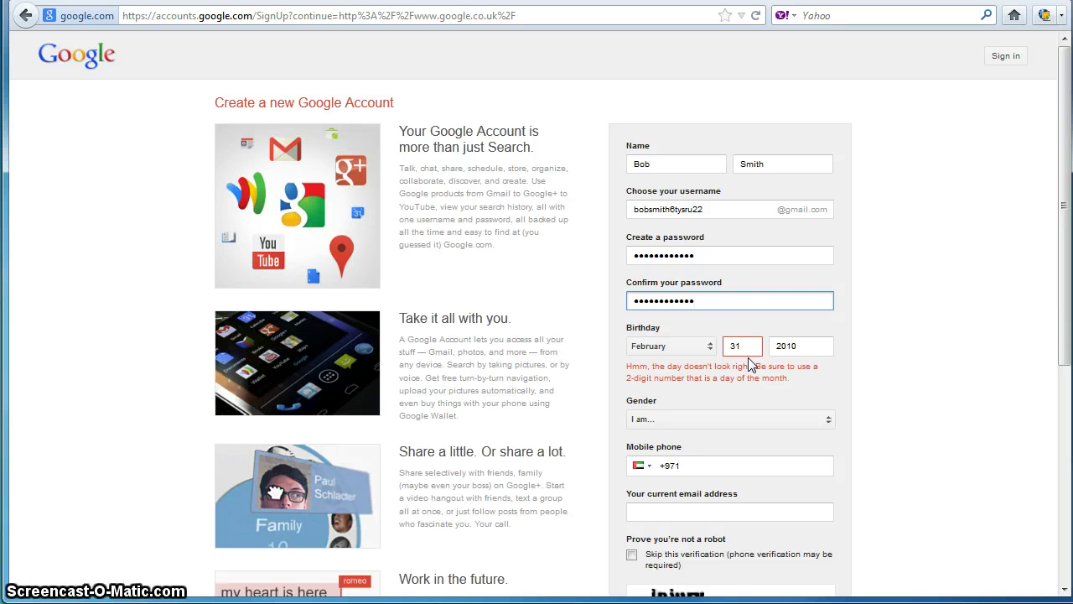
{"action": "left_click", "coordinate": [744, 348]}
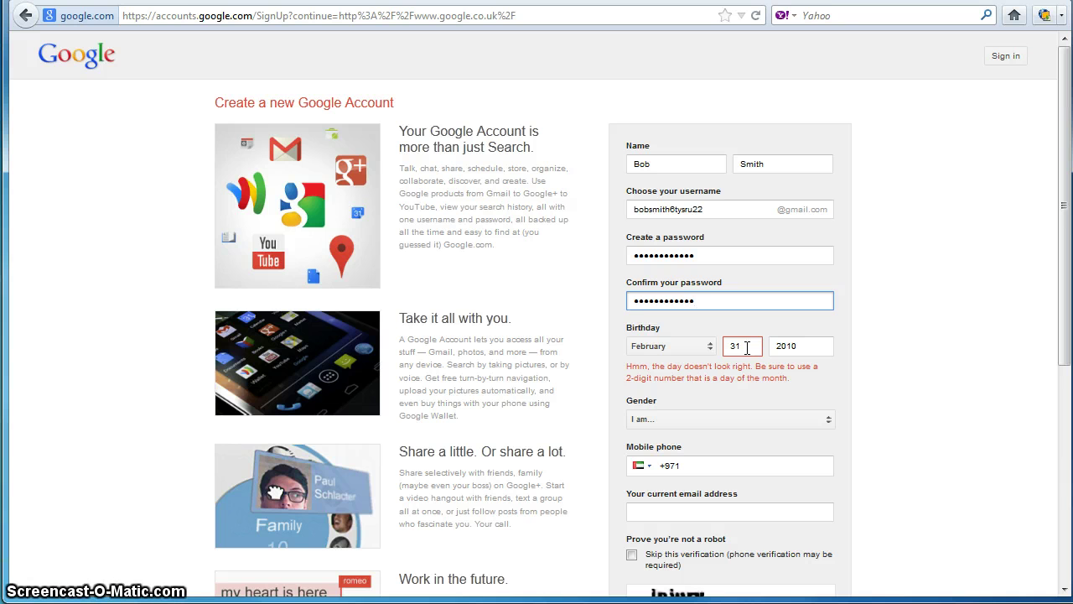
{"action": "left_click", "coordinate": [620, 348]}
{"action": "left_click", "coordinate": [749, 346]}
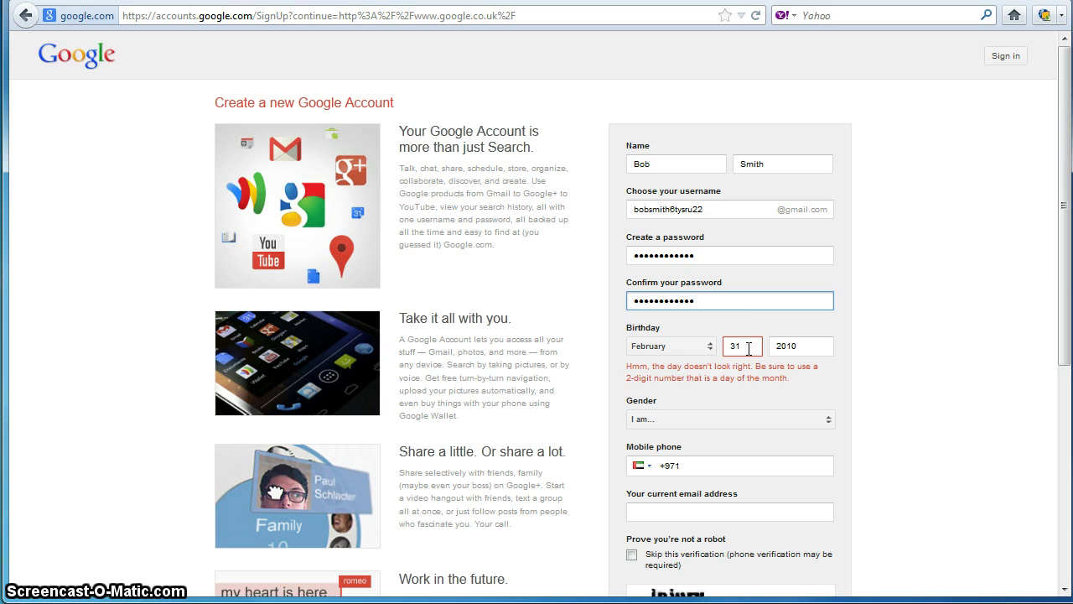
{"action": "double_click", "coordinate": [748, 347]}
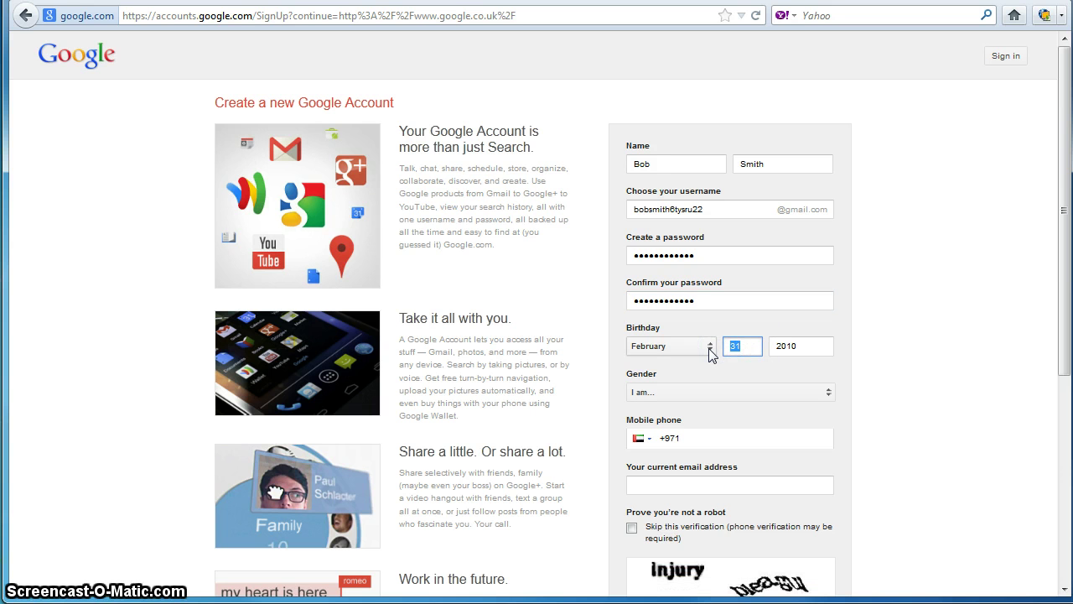
Step: Switch the birth month to March
{"action": "left_click", "coordinate": [709, 348]}
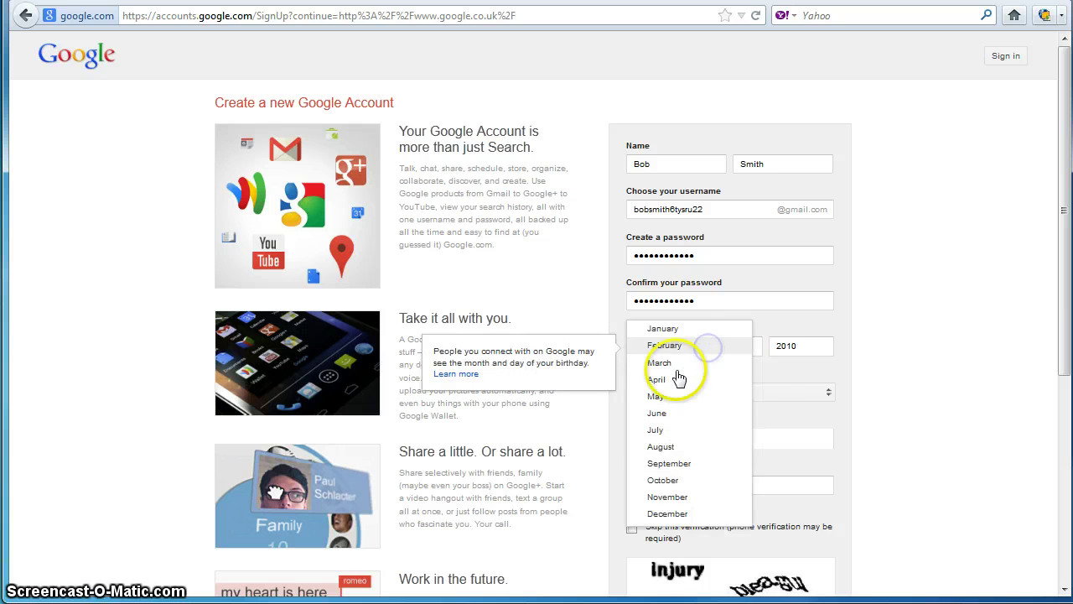
{"action": "left_click", "coordinate": [676, 366]}
{"action": "left_click", "coordinate": [730, 305]}
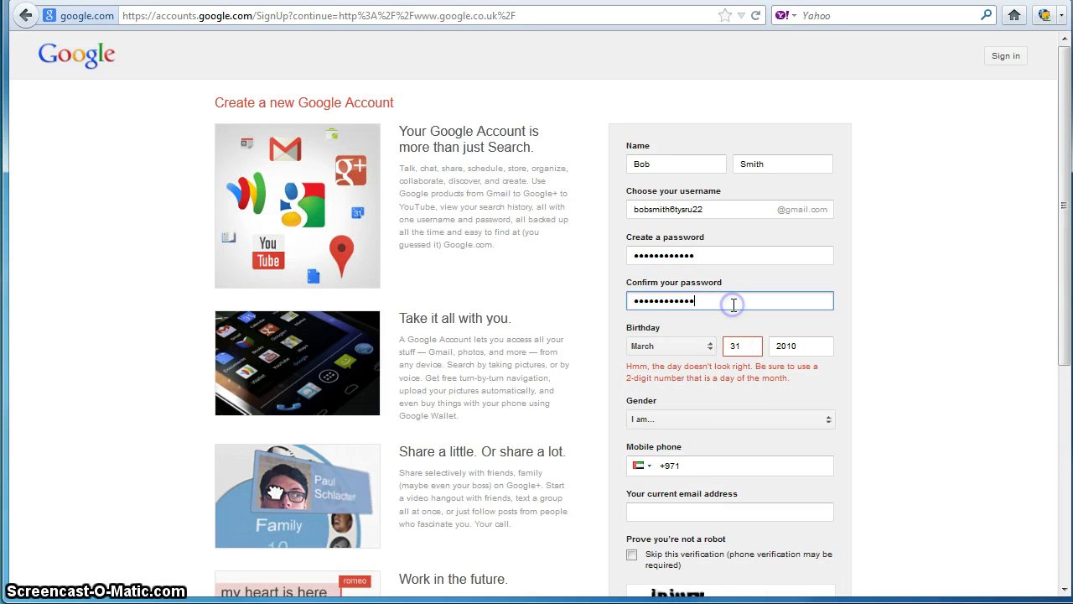
{"action": "left_click", "coordinate": [786, 346]}
{"action": "left_click", "coordinate": [750, 299]}
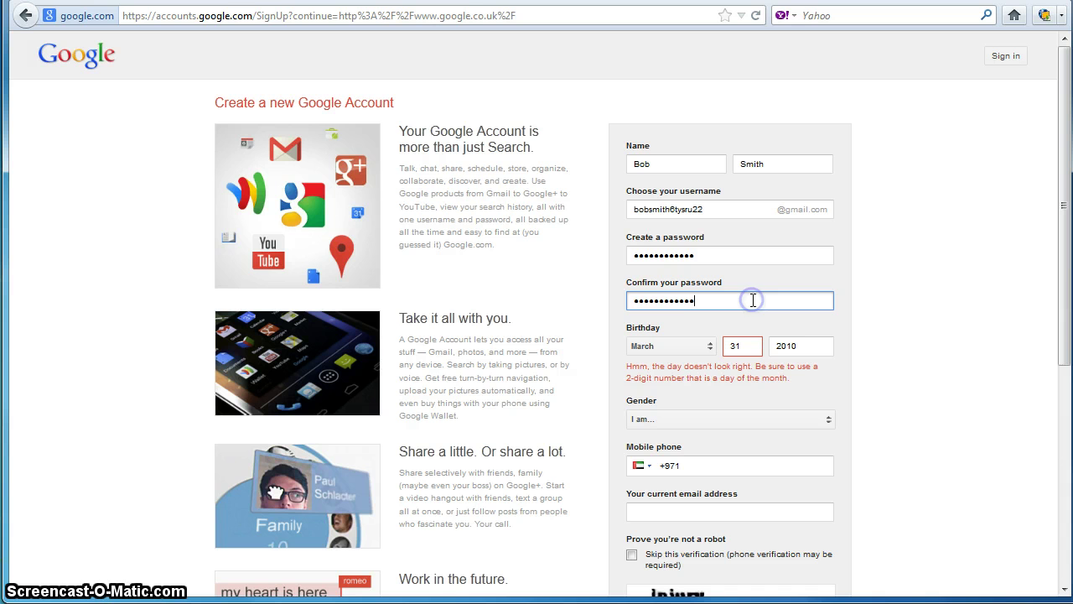
{"action": "left_click", "coordinate": [716, 468]}
{"action": "left_click", "coordinate": [712, 254]}
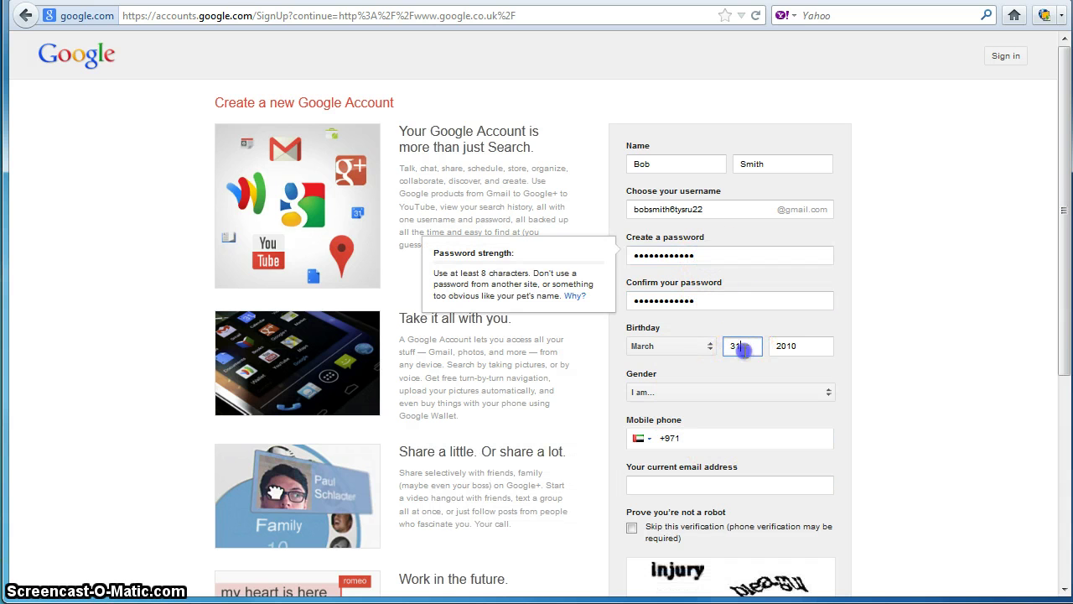
{"action": "left_click_drag", "start_coordinate": [743, 344], "coordinate": [703, 347]}
{"action": "left_click", "coordinate": [730, 299]}
{"action": "double_click", "coordinate": [726, 296]}
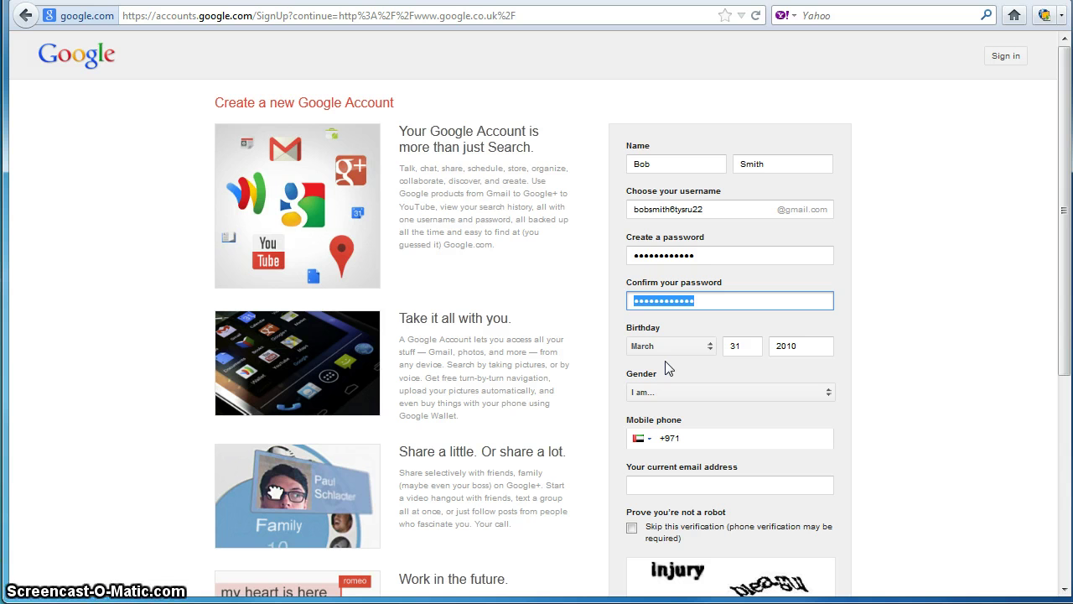
Step: Set the birth month back to February and select the day value 31
{"action": "left_click", "coordinate": [693, 347]}
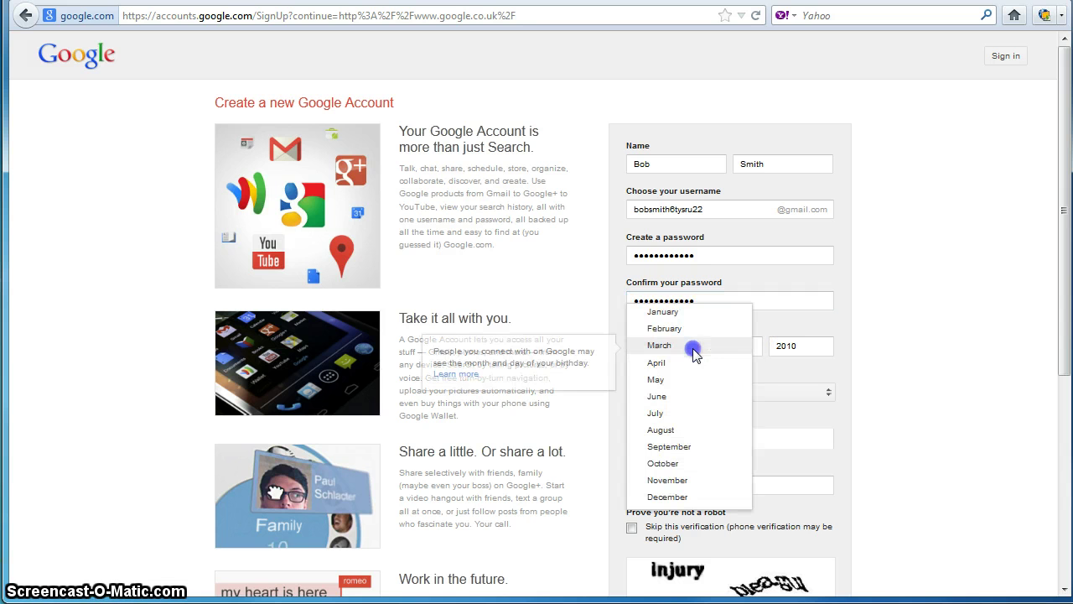
{"action": "left_click", "coordinate": [678, 329]}
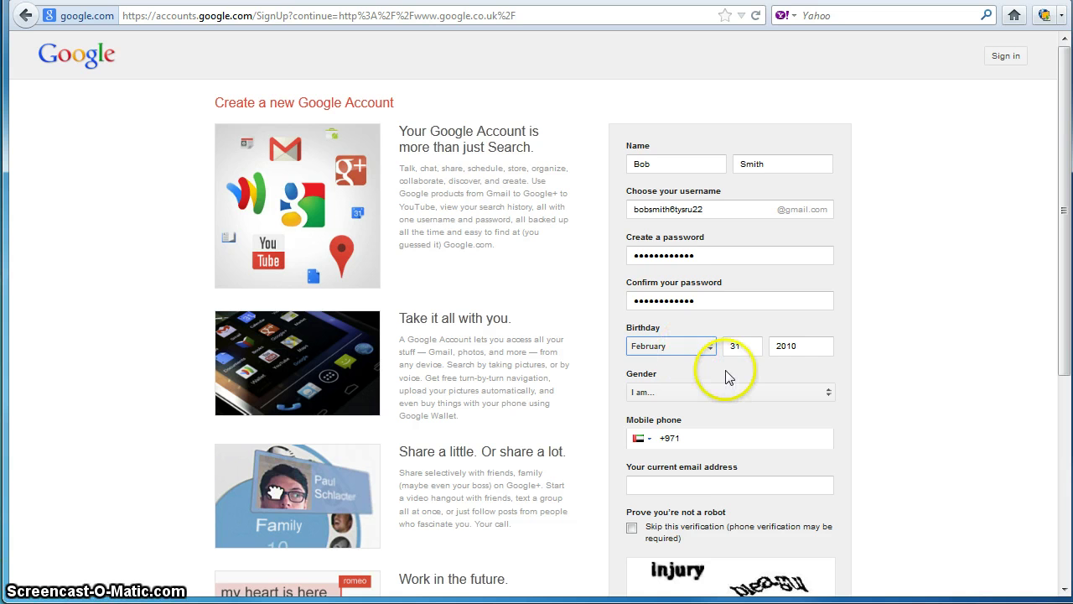
{"action": "left_click", "coordinate": [746, 345]}
{"action": "double_click", "coordinate": [745, 345]}
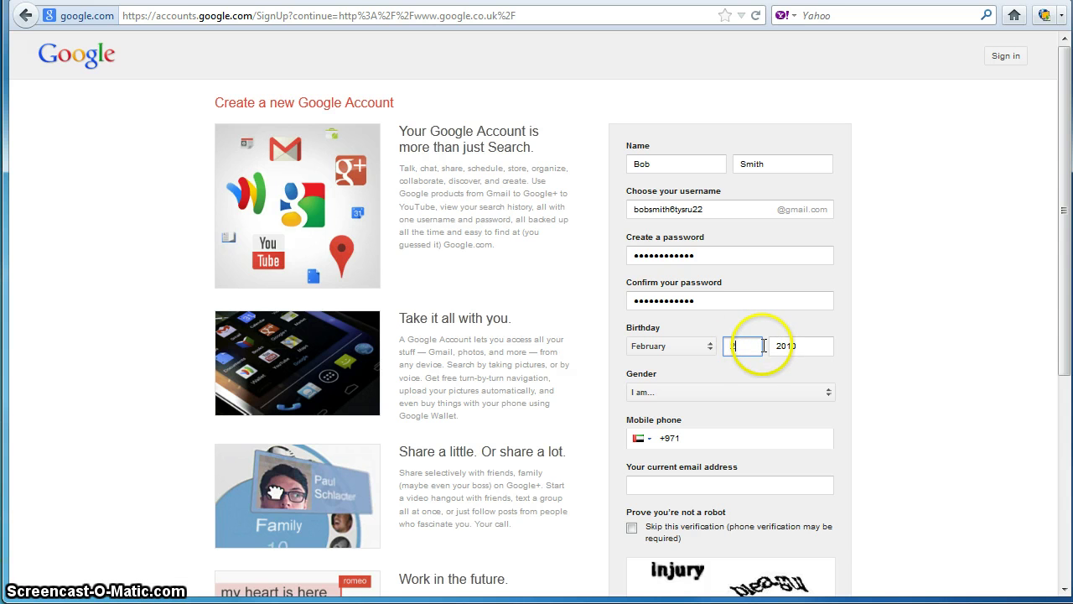
Step: Try 31 as the birth day, see it rejected, and change it to 28
{"action": "double_click", "coordinate": [731, 304]}
{"action": "left_click", "coordinate": [732, 305]}
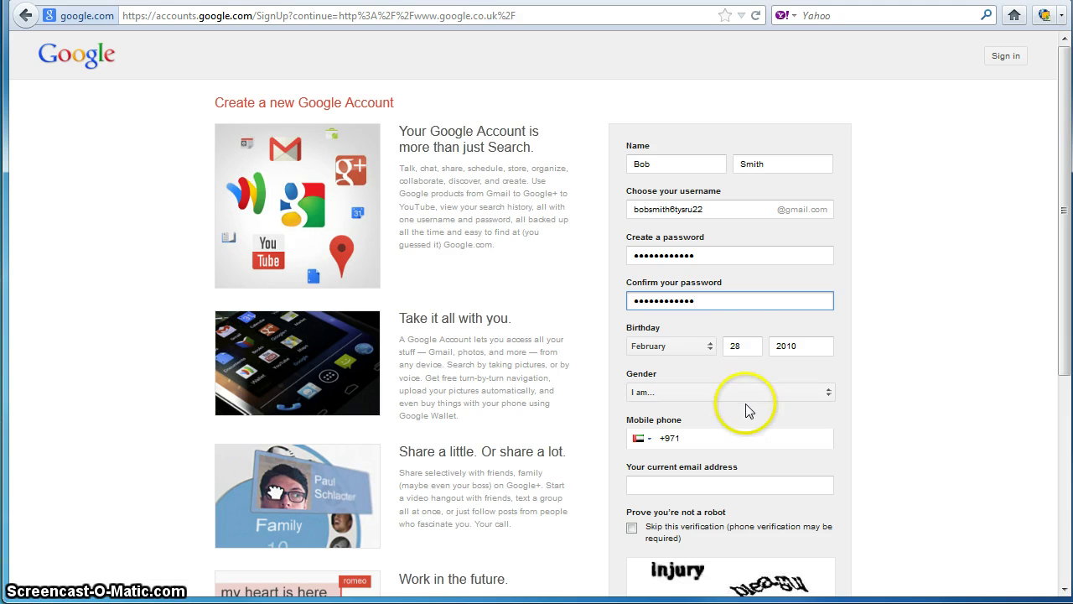
{"action": "left_click", "coordinate": [744, 347]}
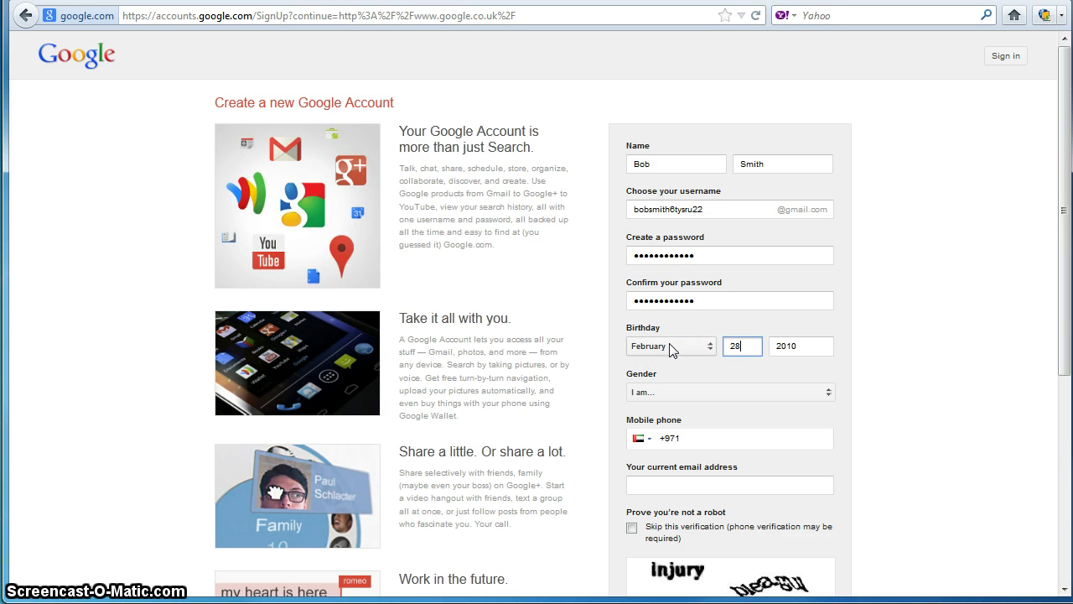
{"action": "double_click", "coordinate": [731, 347]}
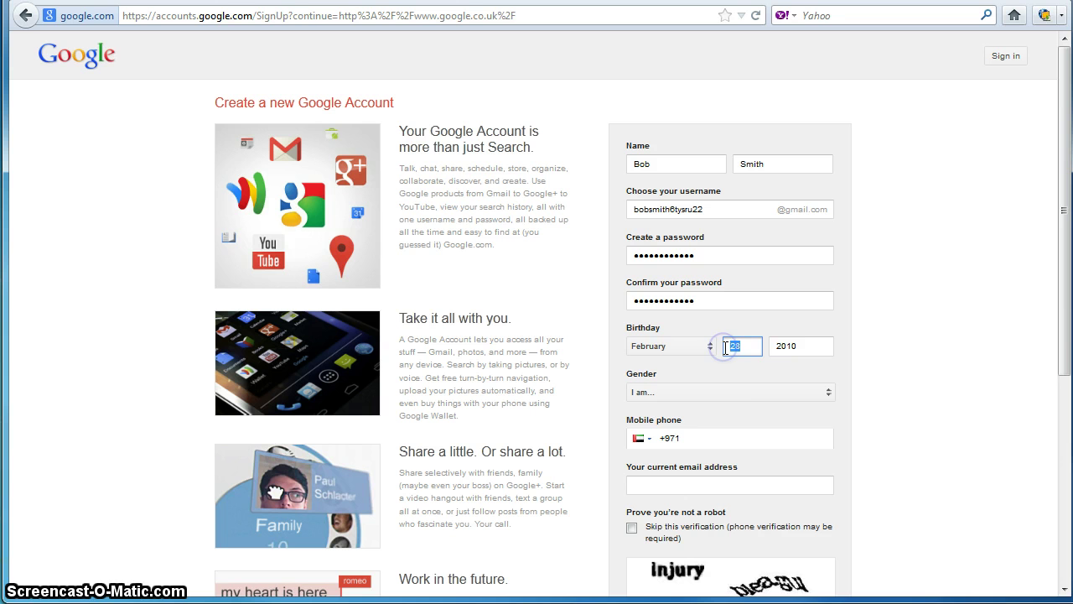
{"action": "type", "text": "31"}
{"action": "left_click", "coordinate": [737, 300]}
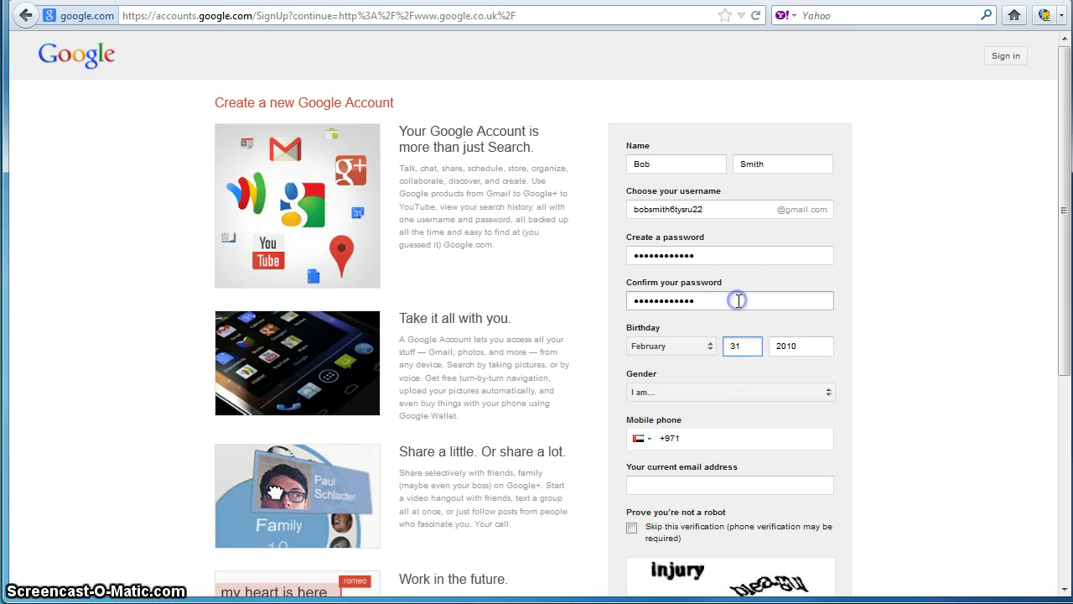
{"action": "double_click", "coordinate": [757, 345]}
{"action": "type", "text": "28"}
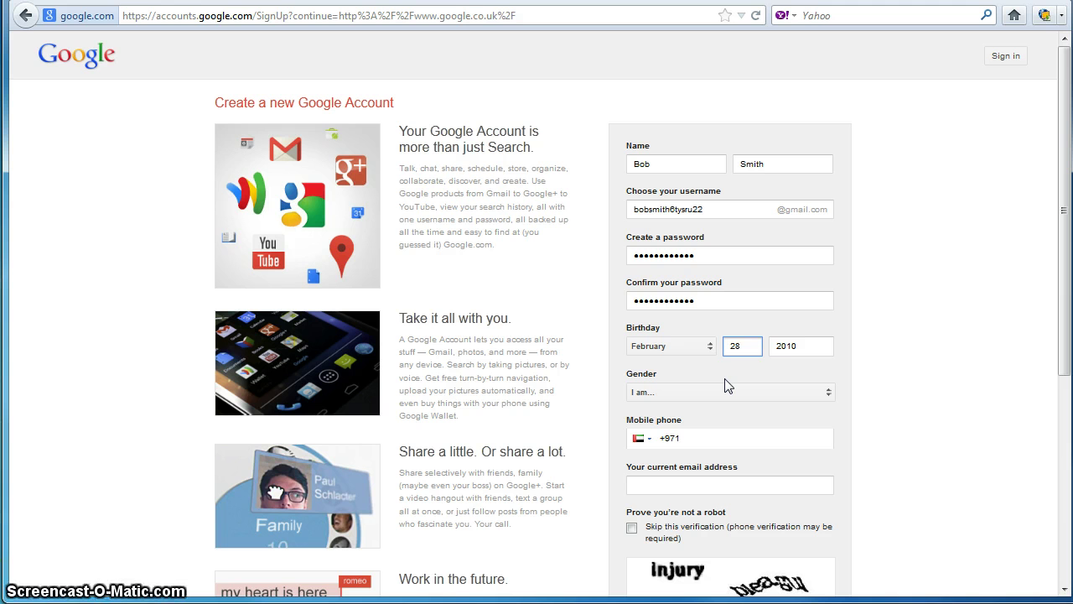
{"action": "left_click", "coordinate": [793, 355]}
{"action": "left_click", "coordinate": [801, 345]}
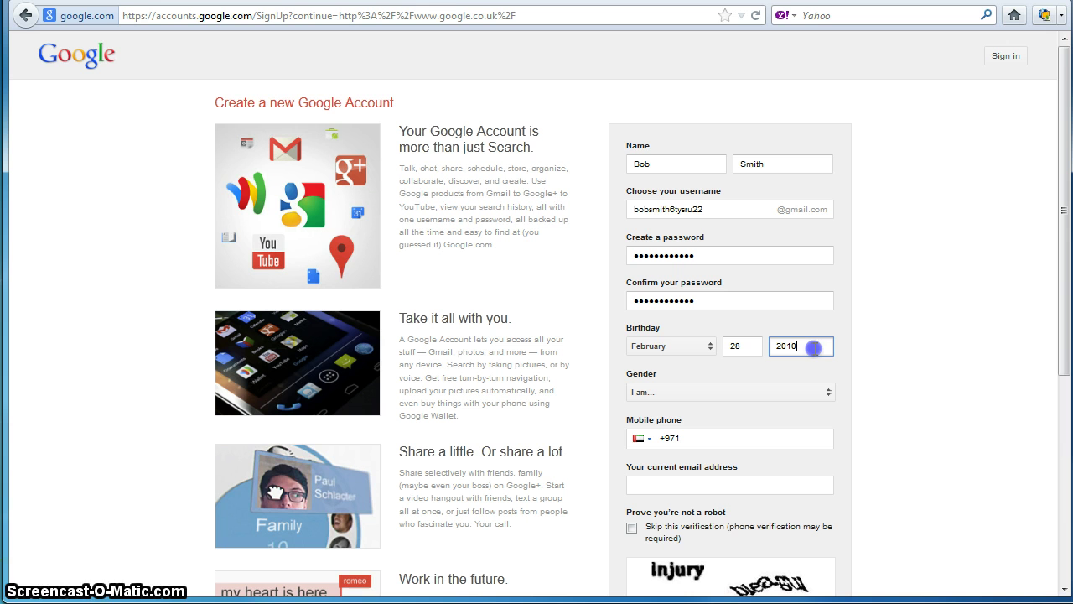
{"action": "key", "text": "ctrl+a"}
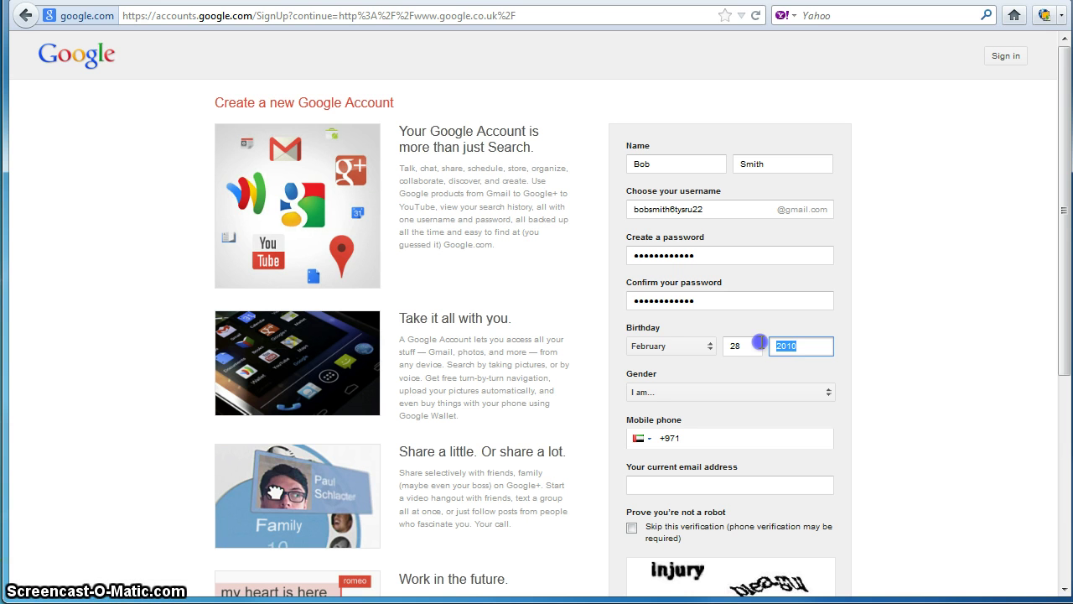
{"action": "left_click", "coordinate": [814, 347]}
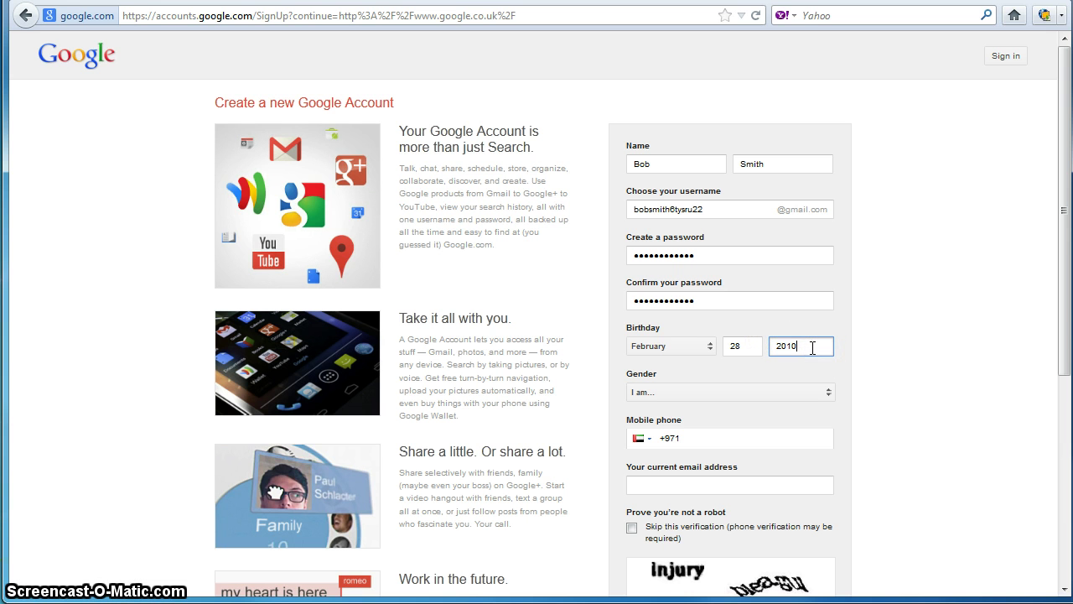
{"action": "key", "text": "ctrl+a"}
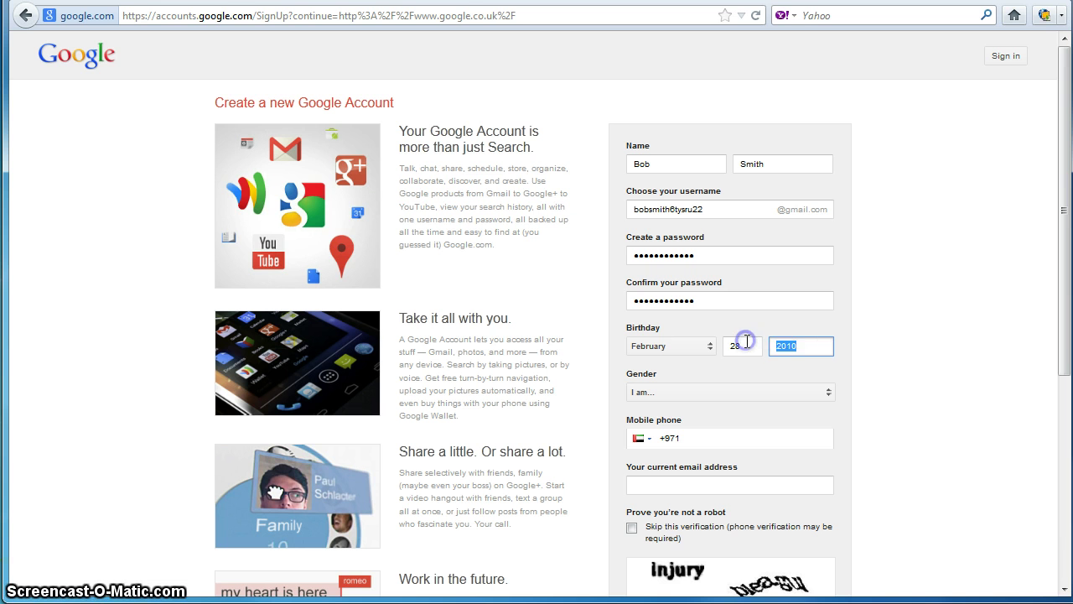
{"action": "key", "text": "BackSpace"}
{"action": "left_click", "coordinate": [757, 301]}
{"action": "left_click", "coordinate": [784, 346]}
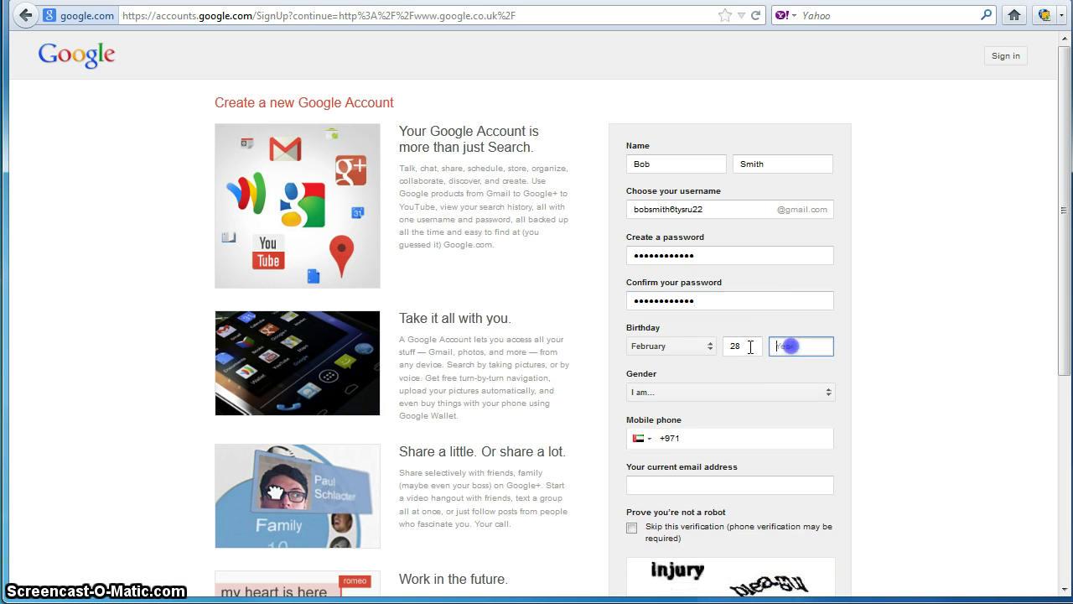
{"action": "left_click", "coordinate": [799, 348]}
{"action": "left_click", "coordinate": [771, 299]}
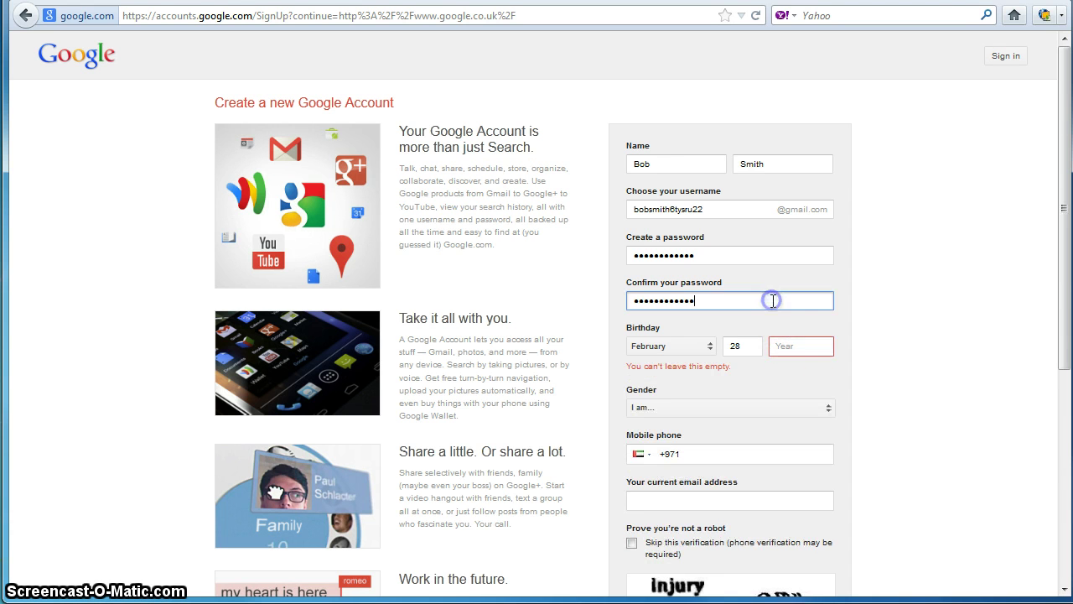
{"action": "left_click", "coordinate": [791, 347]}
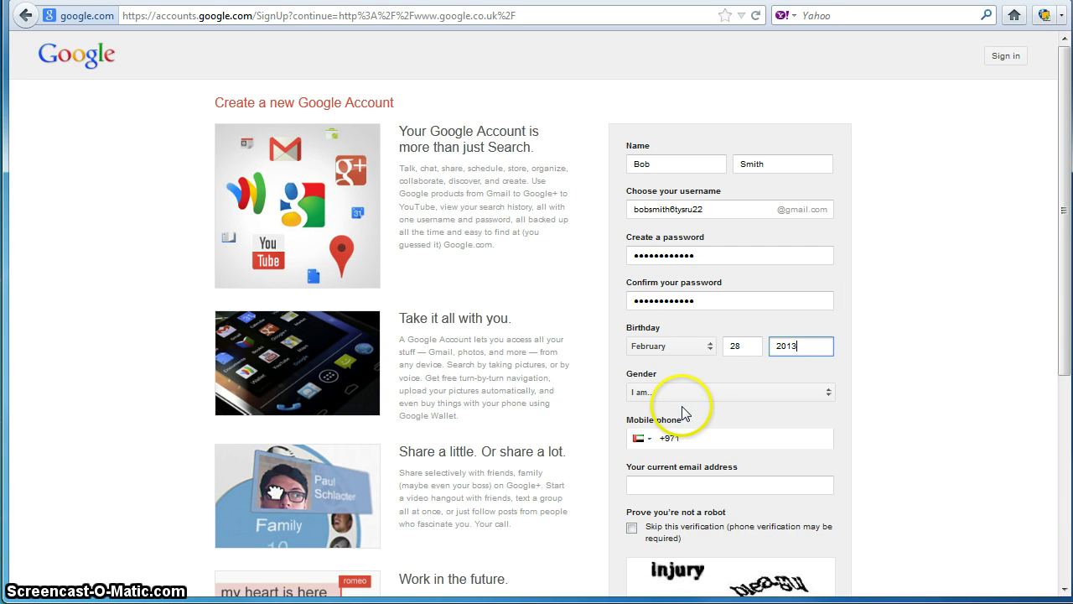
{"action": "type", "text": "201"}
{"action": "key", "text": "BackSpace"}
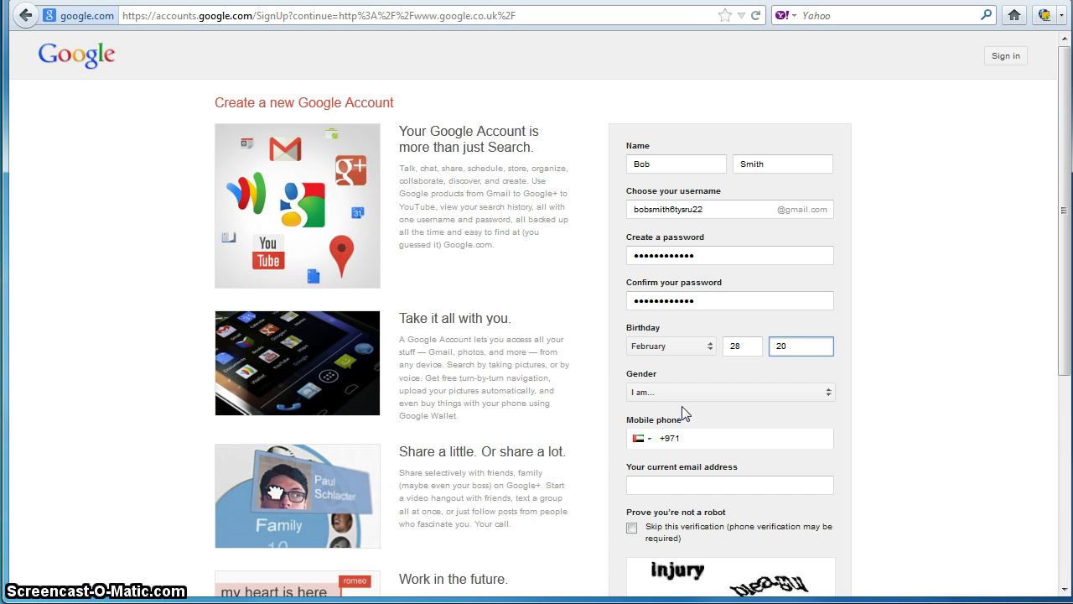
{"action": "type", "text": "14"}
{"action": "left_click", "coordinate": [729, 297]}
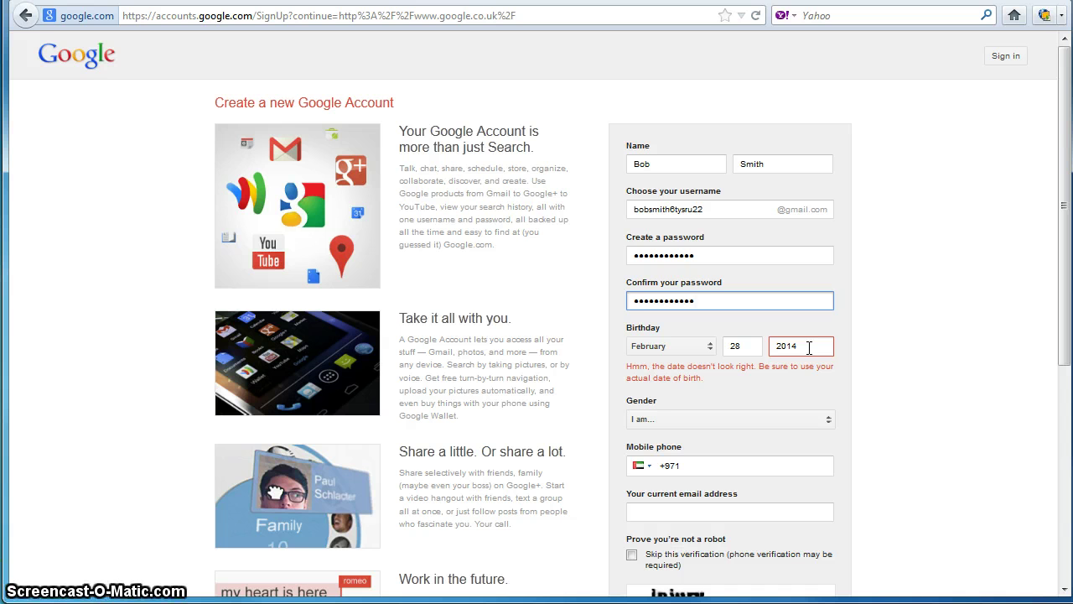
{"action": "left_click", "coordinate": [808, 347]}
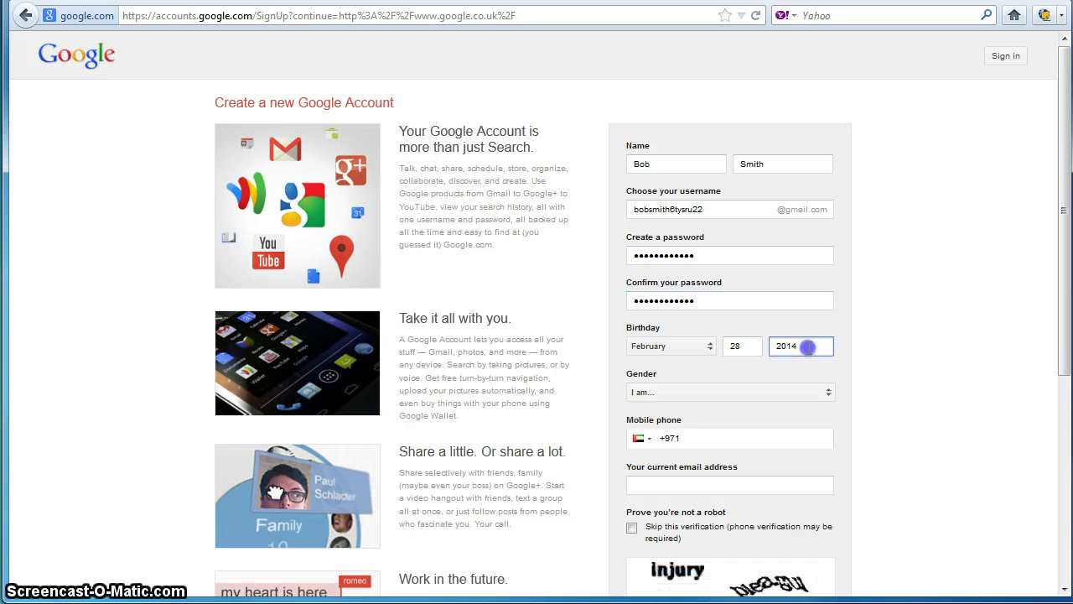
{"action": "left_click_drag", "start_coordinate": [808, 347], "coordinate": [770, 346]}
{"action": "type", "text": "21"}
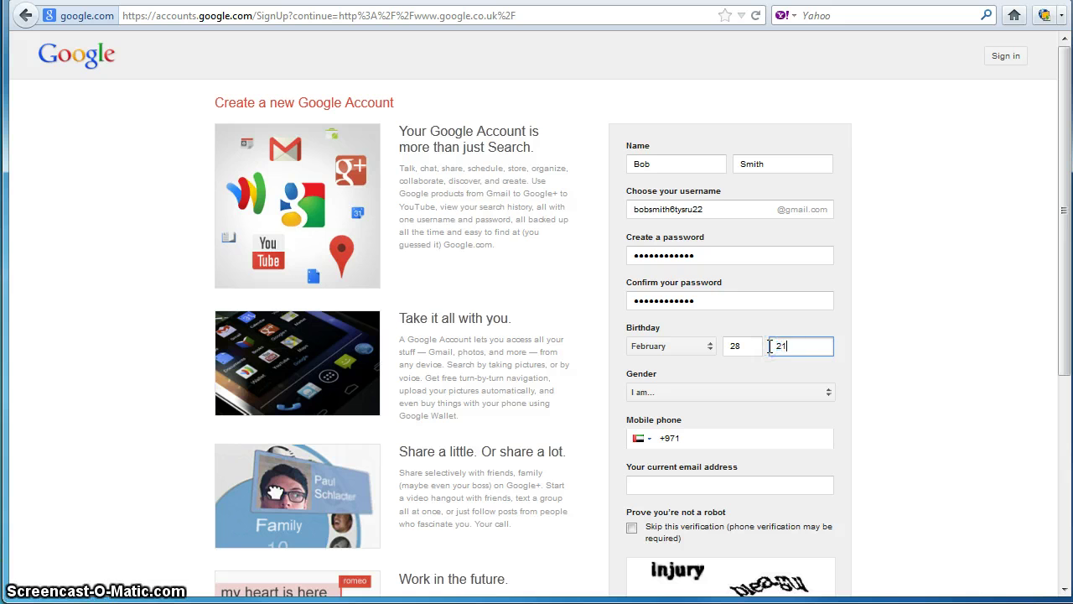
{"action": "key", "text": "BackSpace"}
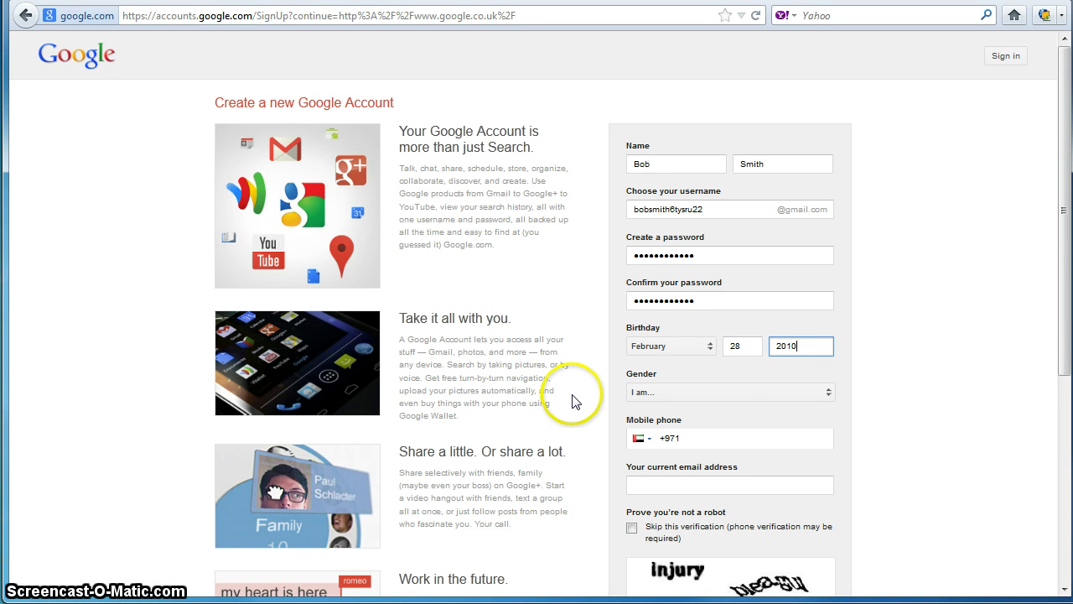
Step: Select Male in the Gender dropdown
{"action": "left_click", "coordinate": [783, 394]}
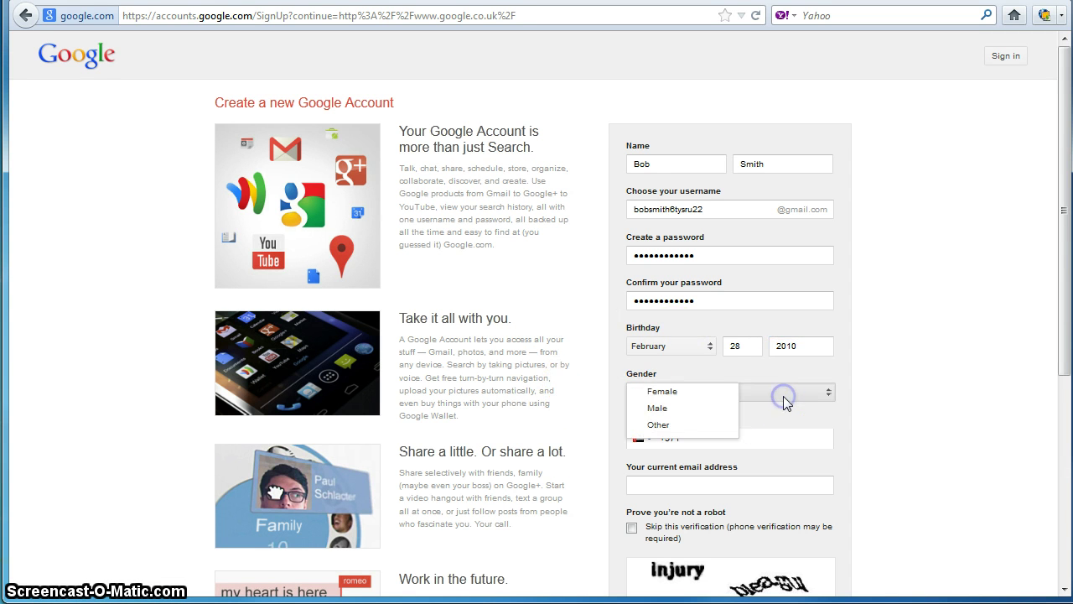
{"action": "left_click", "coordinate": [707, 406]}
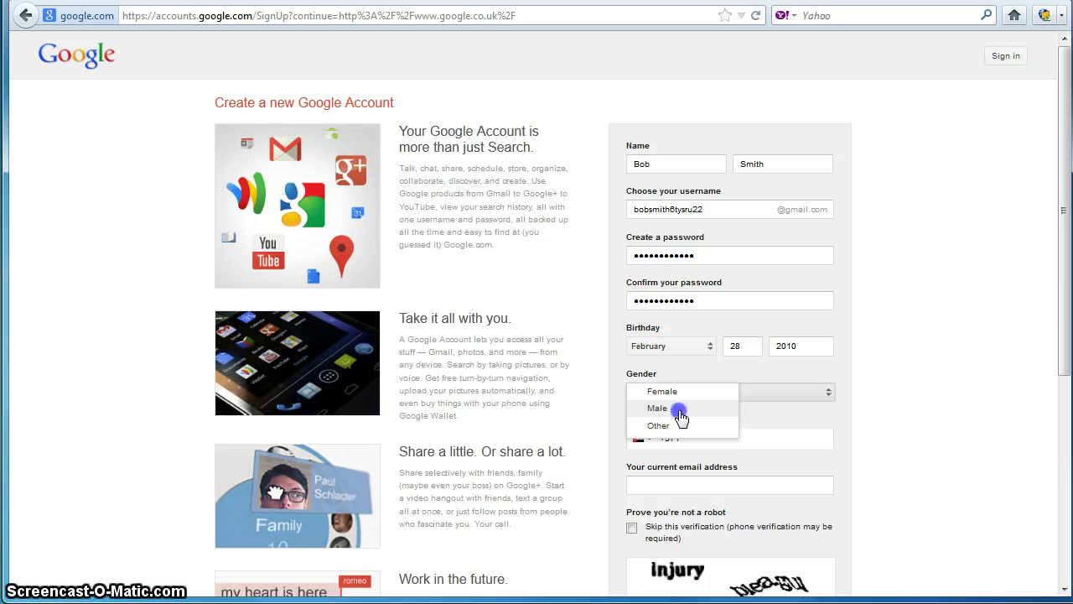
{"action": "left_click", "coordinate": [679, 411]}
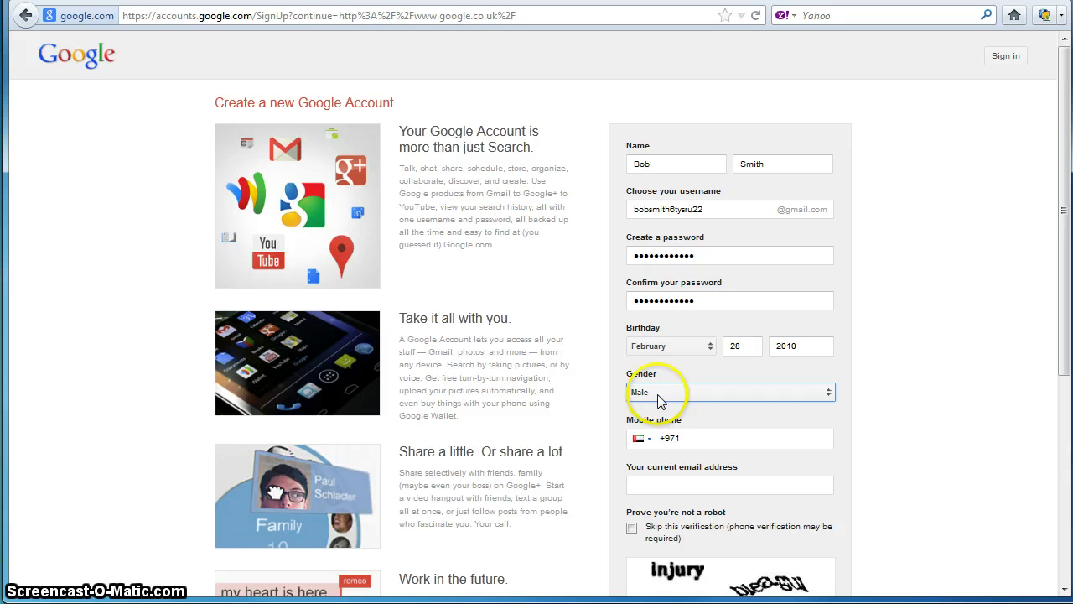
{"action": "left_click", "coordinate": [659, 394]}
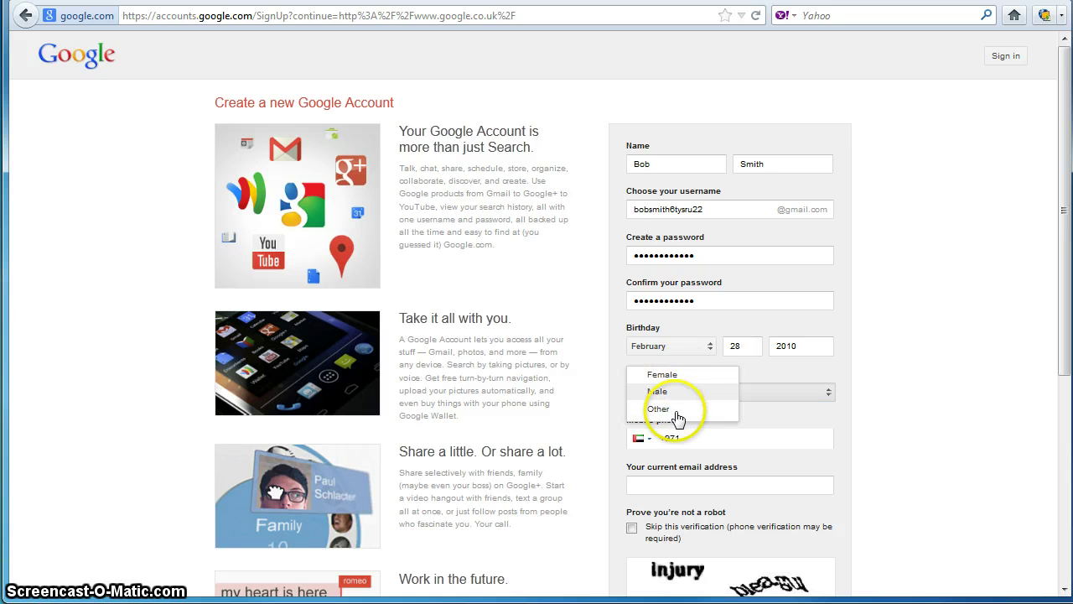
{"action": "left_click", "coordinate": [683, 401]}
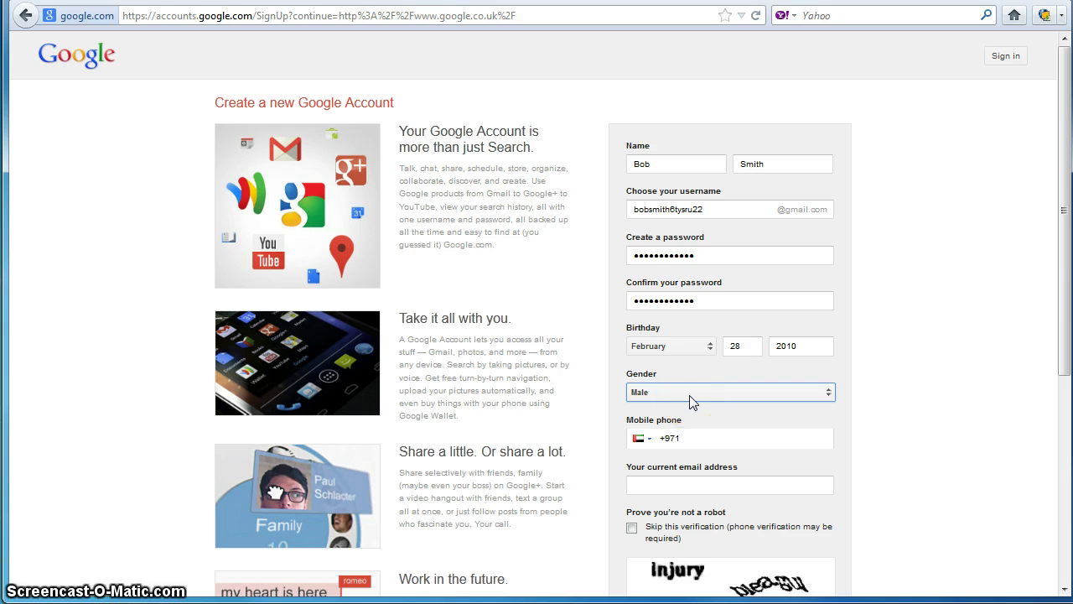
Step: Move past the mobile phone field down to the current email address field
{"action": "left_click", "coordinate": [709, 443]}
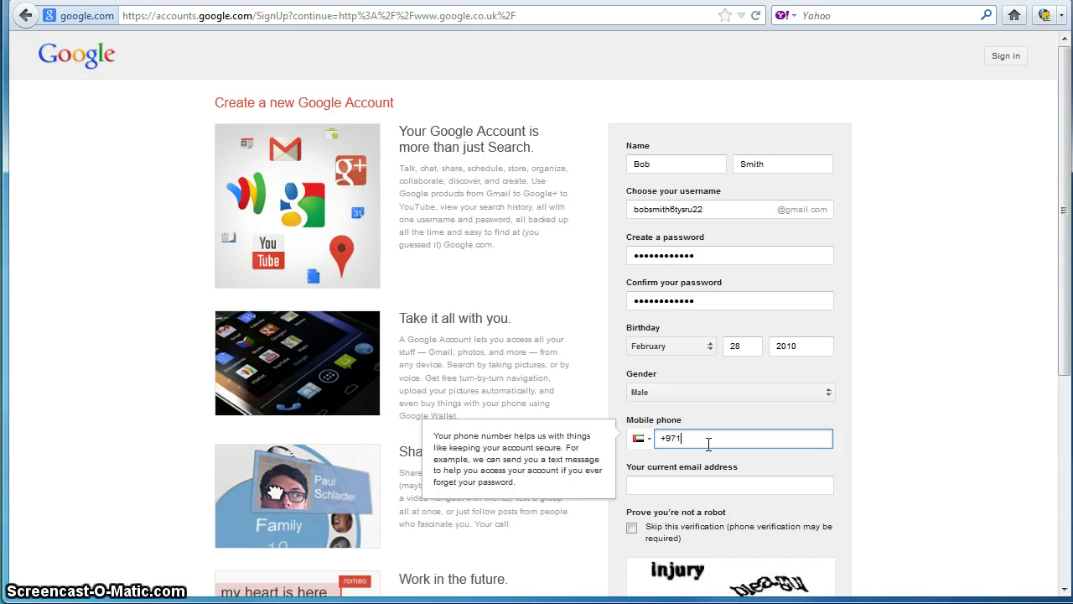
{"action": "scroll", "coordinate": [708, 444], "scroll_direction": "down", "scroll_amount": 3}
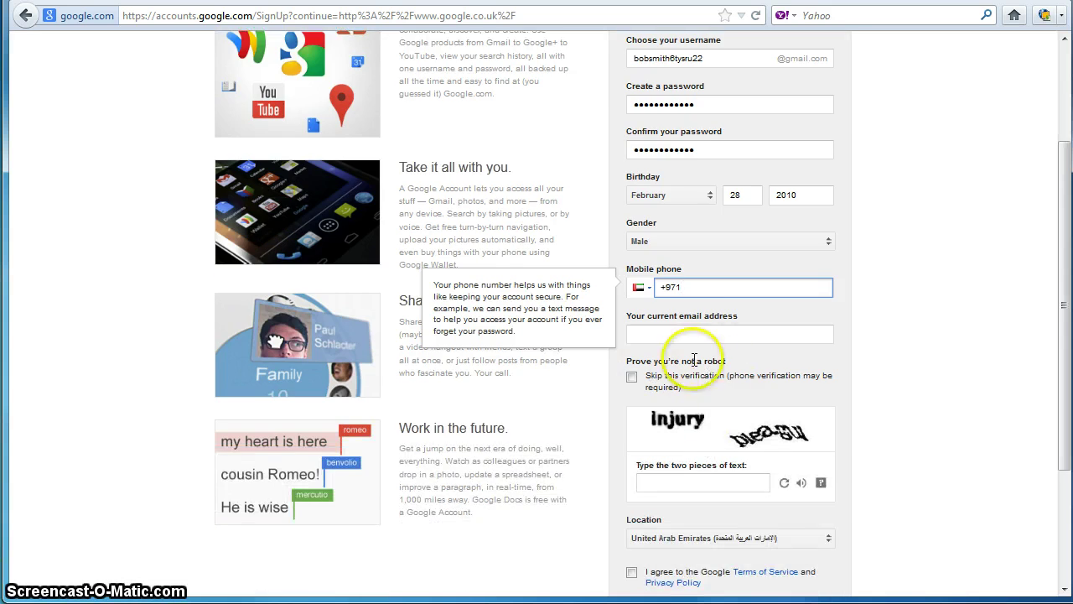
{"action": "left_click", "coordinate": [709, 333]}
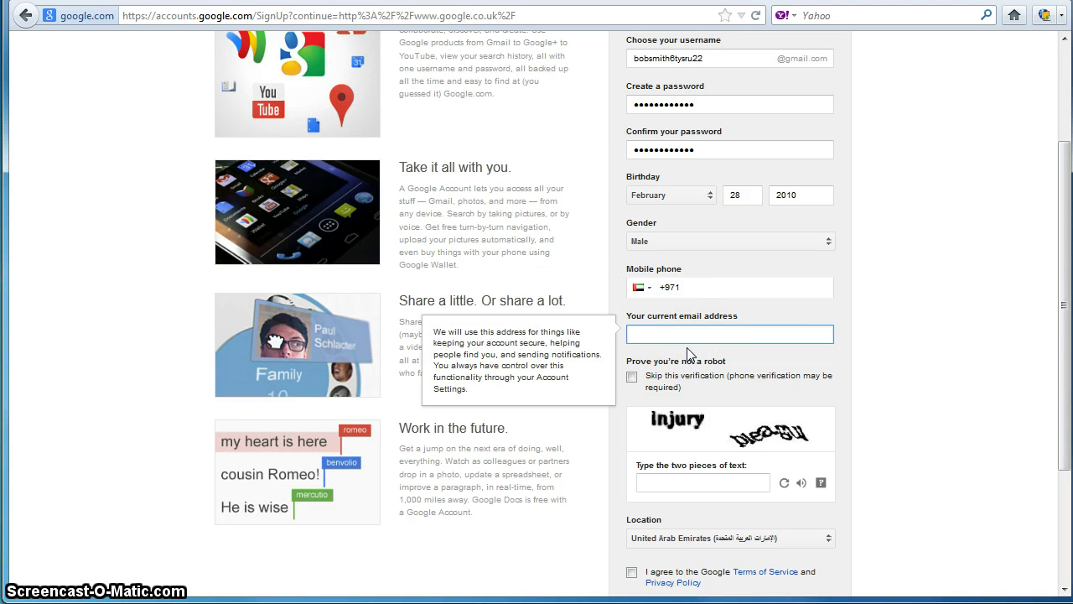
{"action": "left_click", "coordinate": [694, 335]}
{"action": "type", "text": "s"}
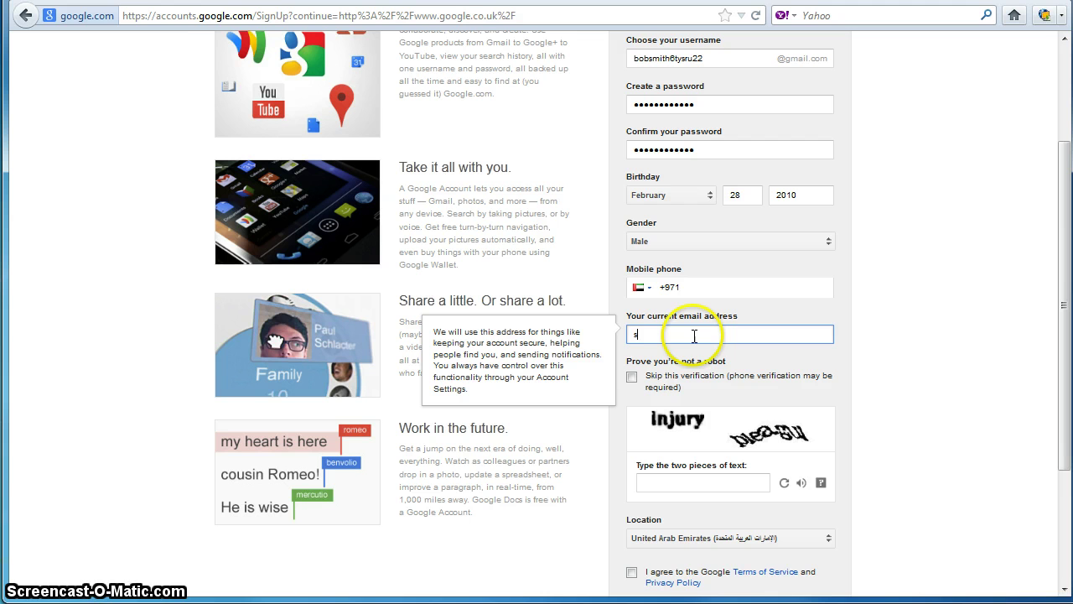
{"action": "type", "text": "dgsfdgfdgsd"}
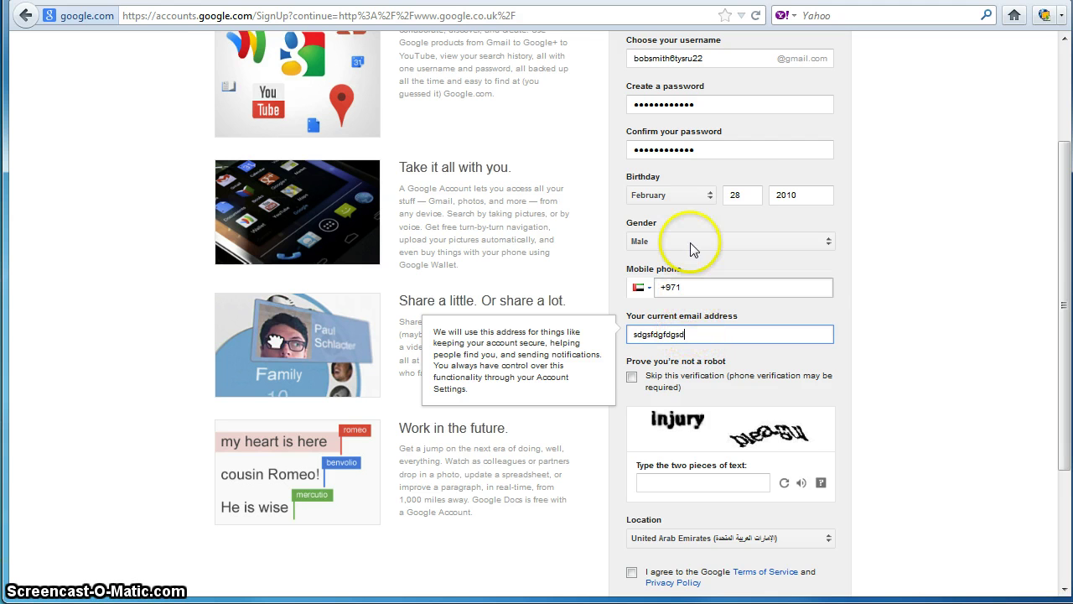
{"action": "left_click", "coordinate": [707, 149]}
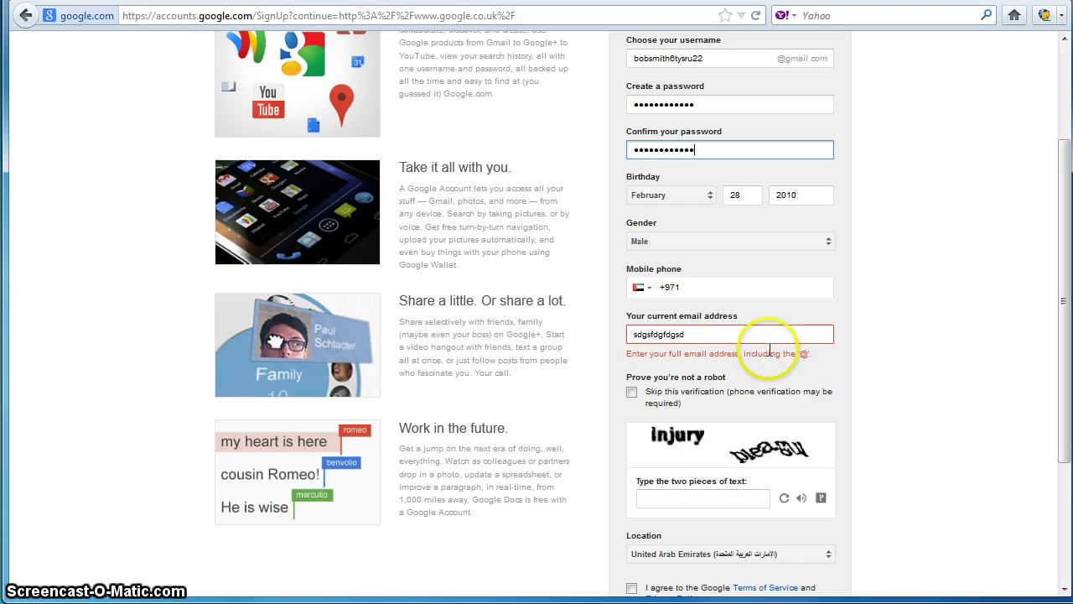
{"action": "left_click", "coordinate": [719, 335]}
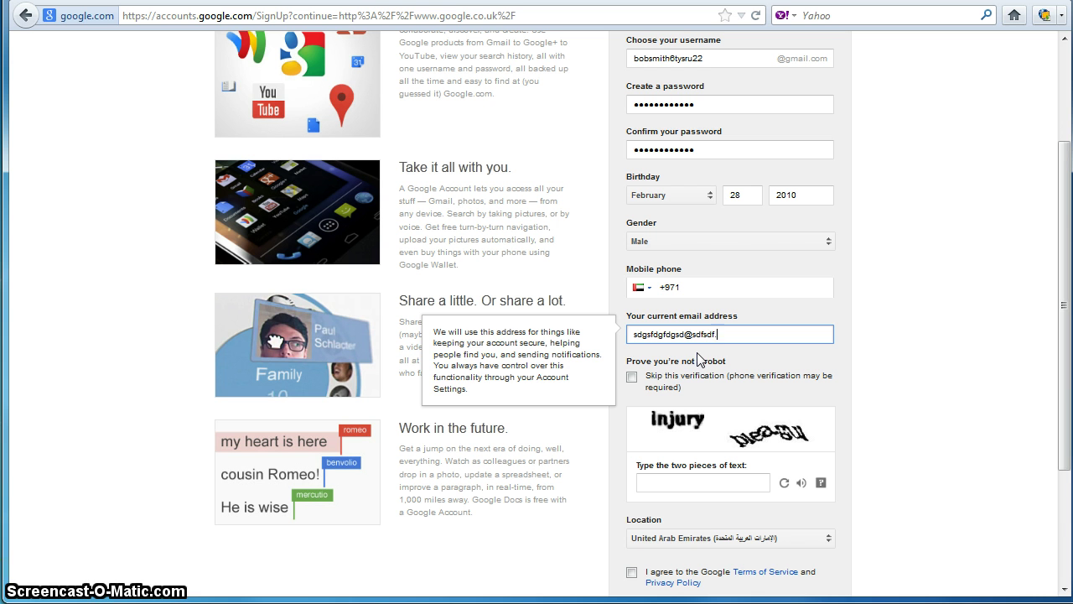
{"action": "type", "text": "com"}
{"action": "left_click", "coordinate": [728, 149]}
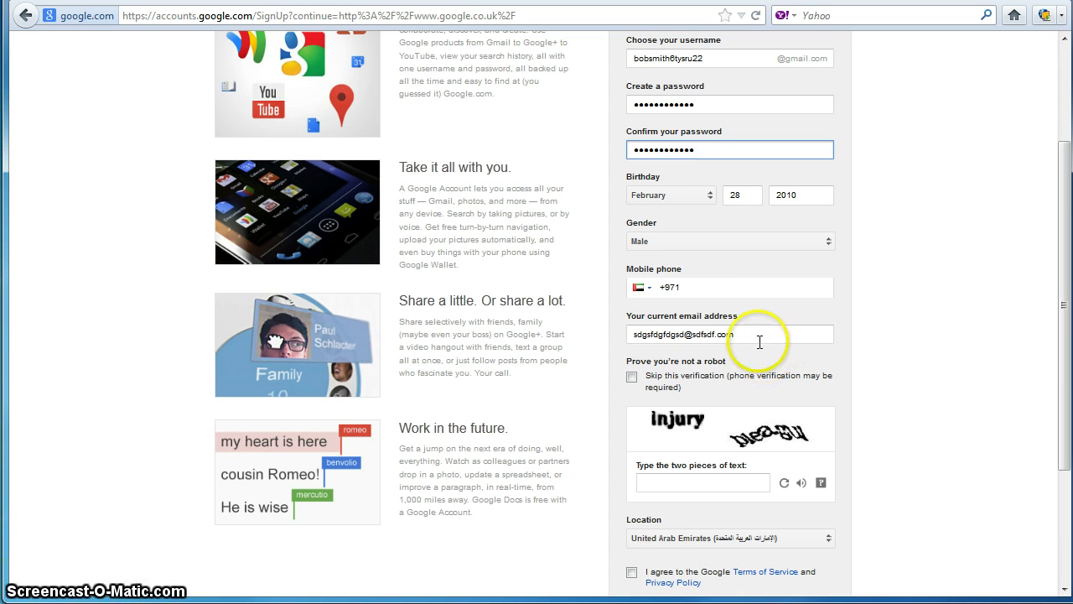
{"action": "scroll", "coordinate": [696, 170], "scroll_direction": "up", "scroll_amount": 3}
{"action": "scroll", "coordinate": [676, 143], "scroll_direction": "down", "scroll_amount": 2}
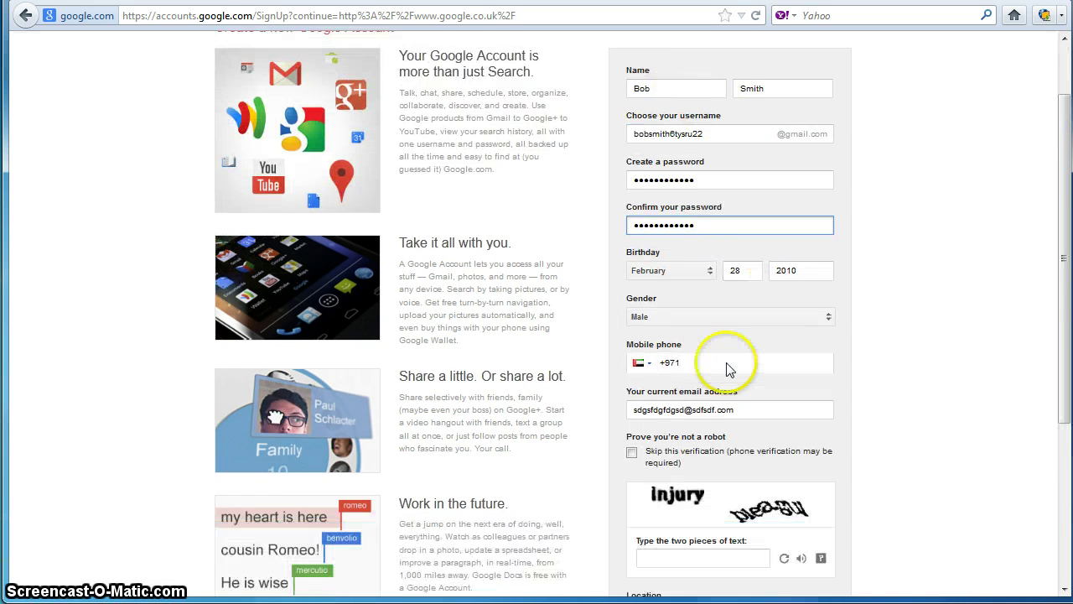
{"action": "scroll", "coordinate": [729, 369], "scroll_direction": "down", "scroll_amount": 2}
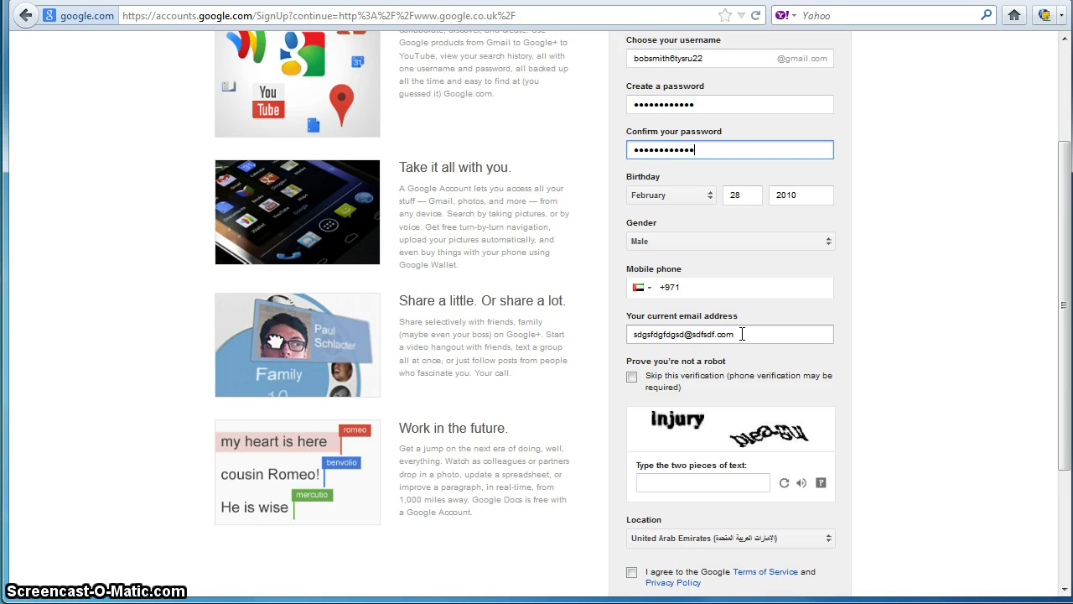
{"action": "left_click", "coordinate": [741, 334]}
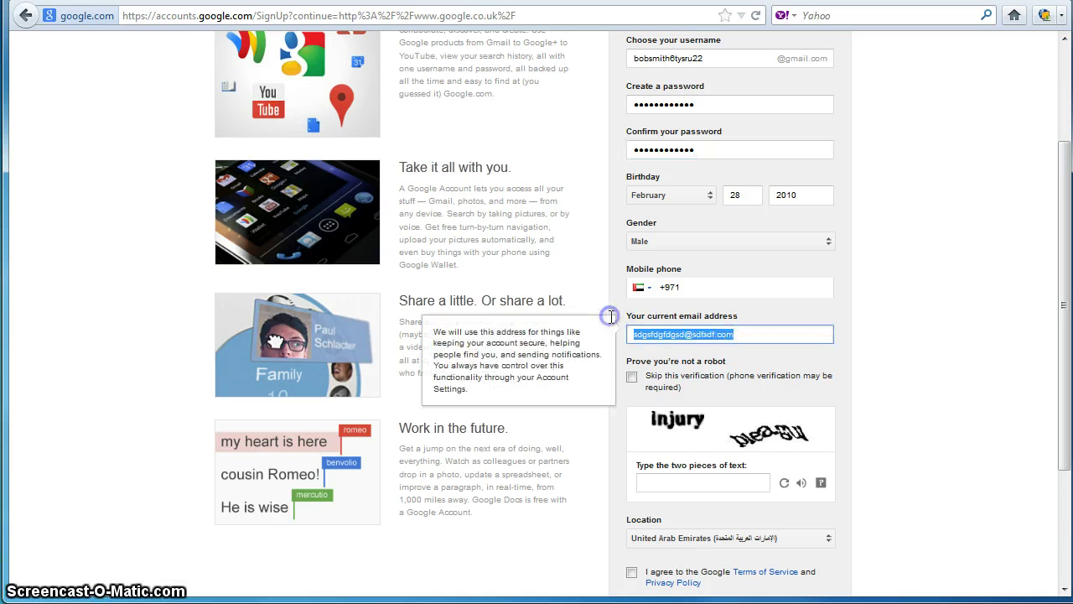
{"action": "left_click", "coordinate": [772, 334]}
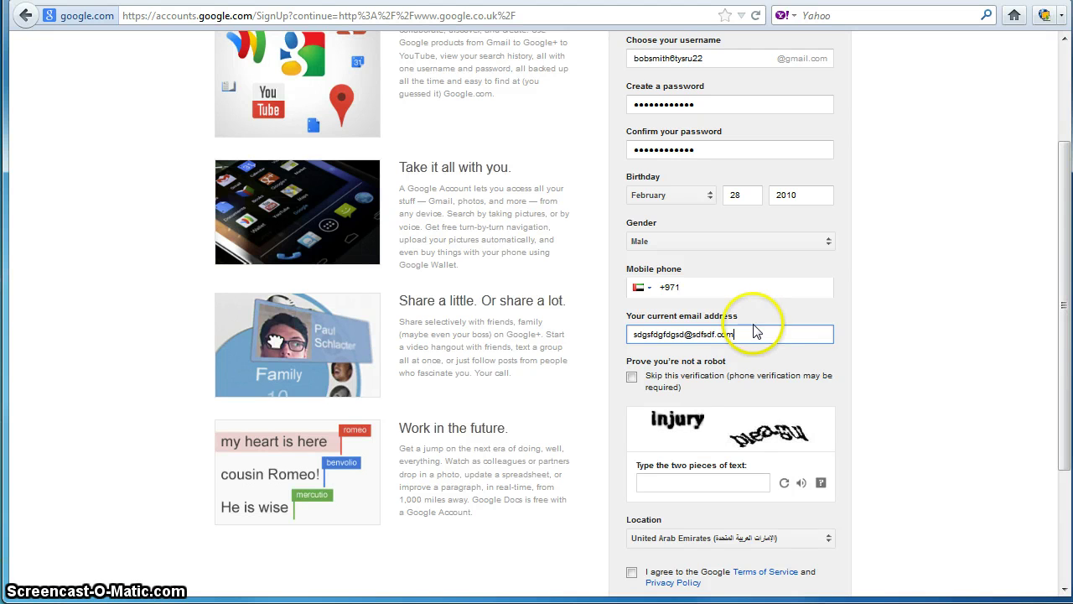
Step: Type the CAPTCHA words 'injury plea' into the robot-check field
{"action": "scroll", "coordinate": [746, 407], "scroll_direction": "down", "scroll_amount": 3}
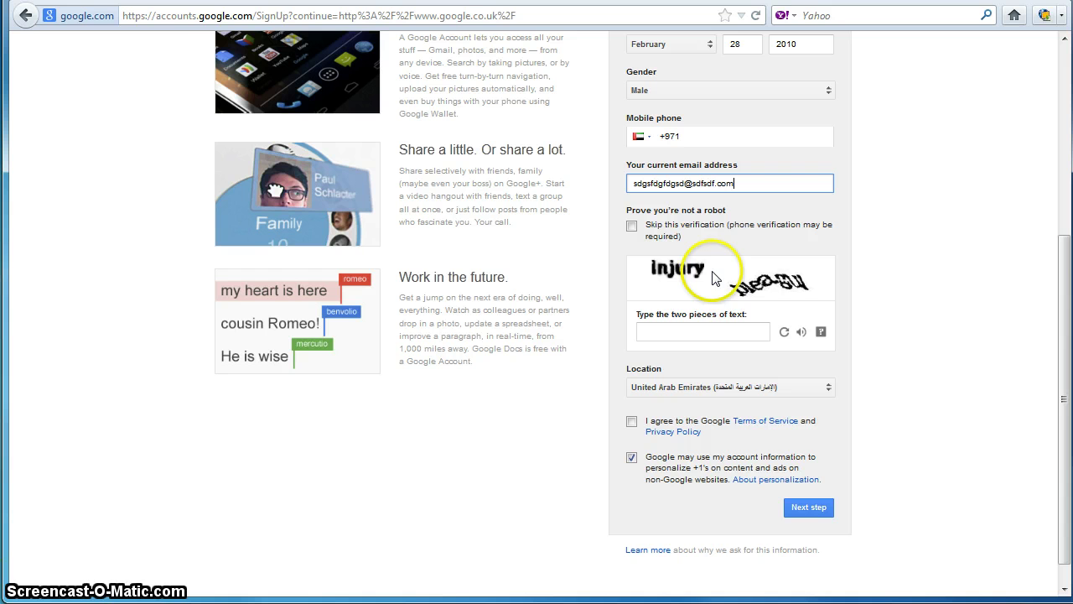
{"action": "left_click", "coordinate": [672, 330]}
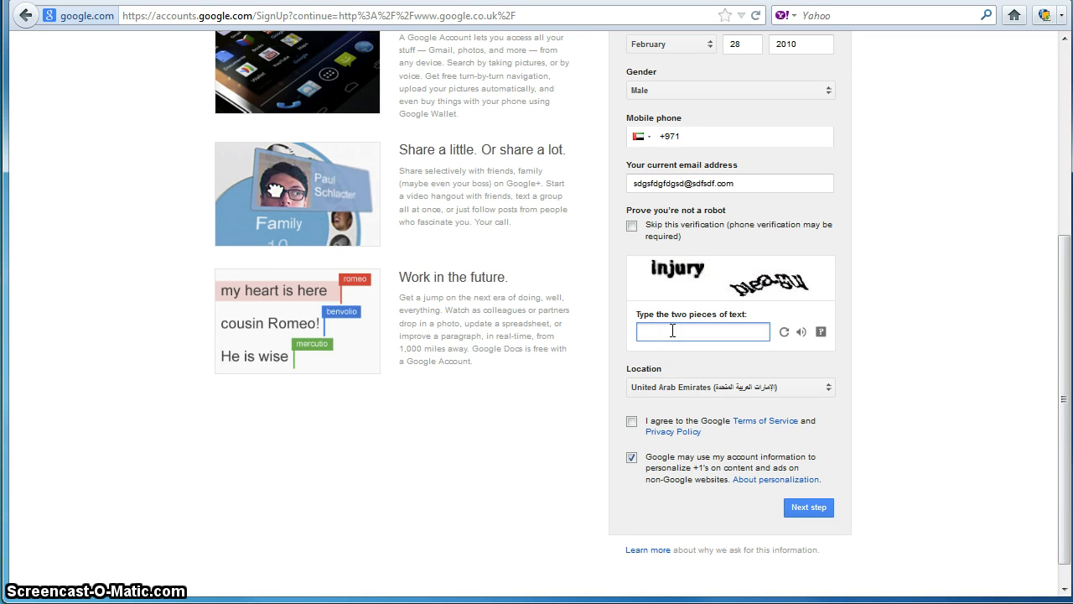
{"action": "type", "text": "injury plea"}
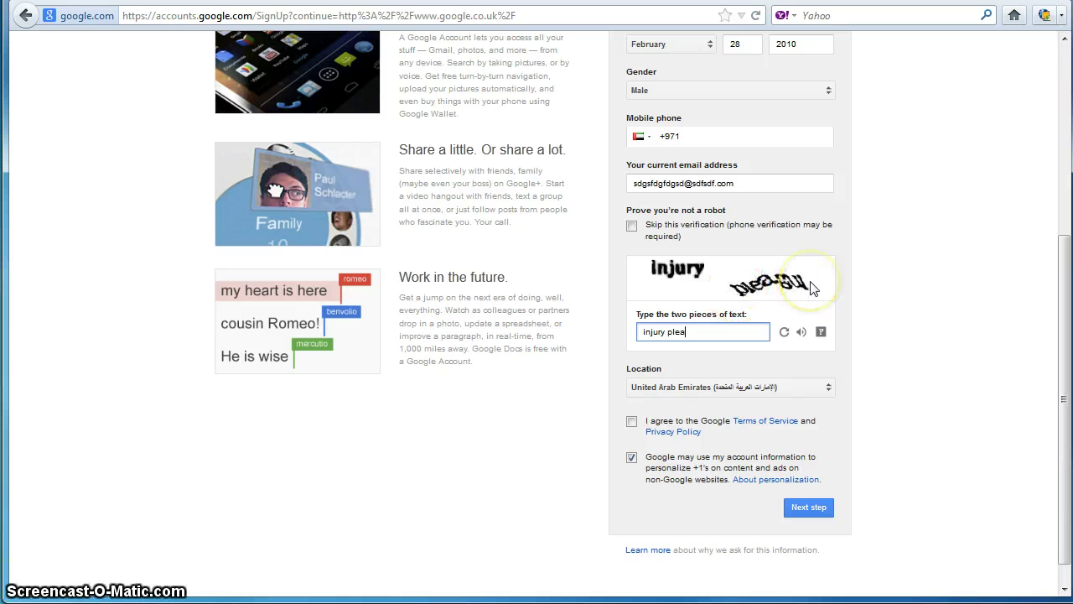
Step: Open the CAPTCHA help window, move it aside to read it, then close it
{"action": "left_click", "coordinate": [822, 334]}
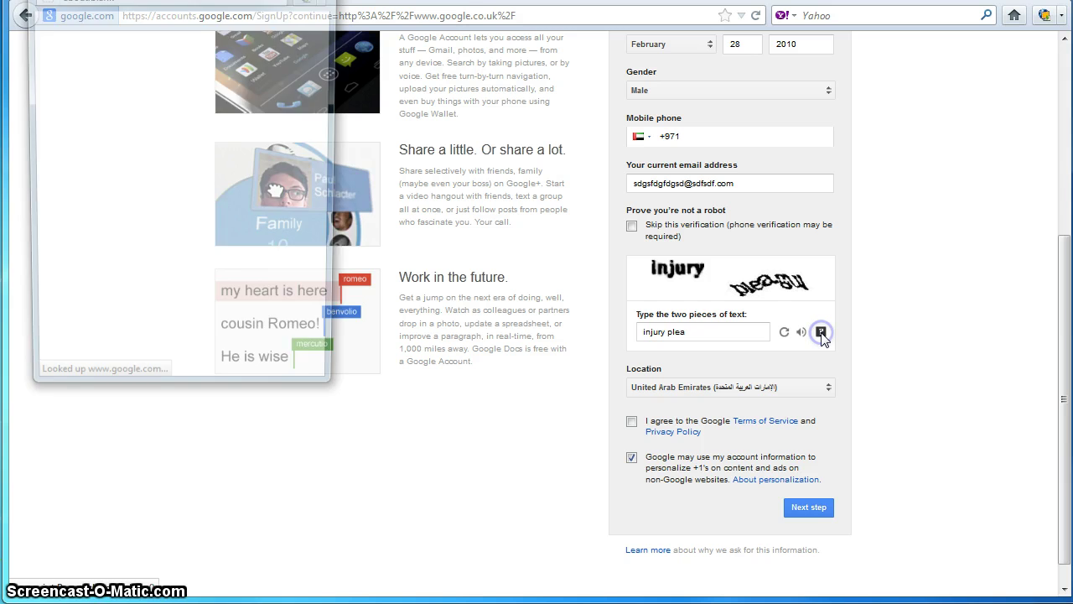
{"action": "left_click", "coordinate": [269, 17]}
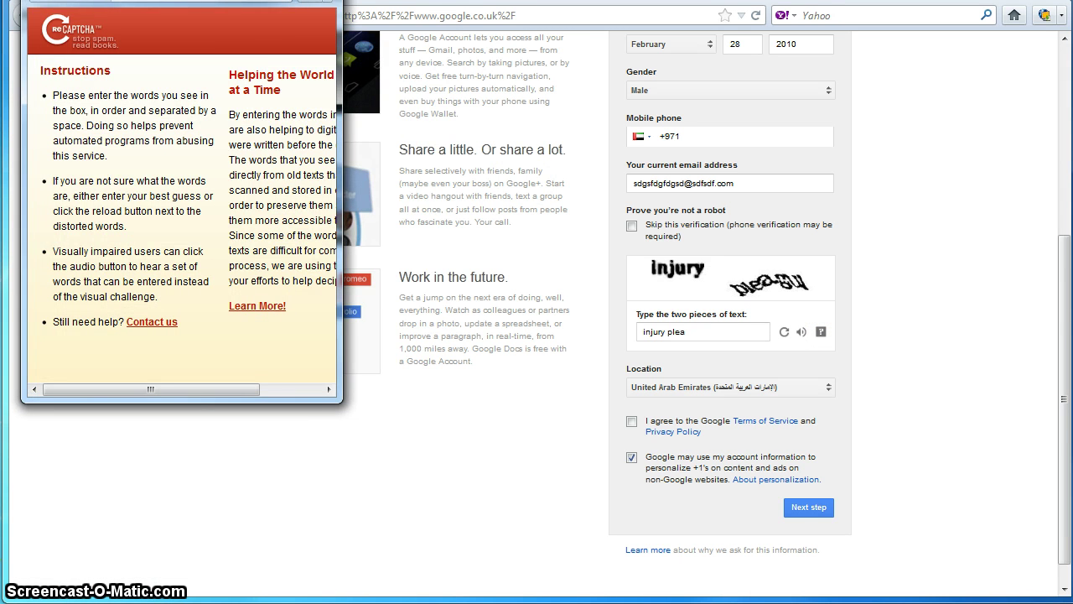
{"action": "left_click_drag", "start_coordinate": [180, 2], "coordinate": [270, 46]}
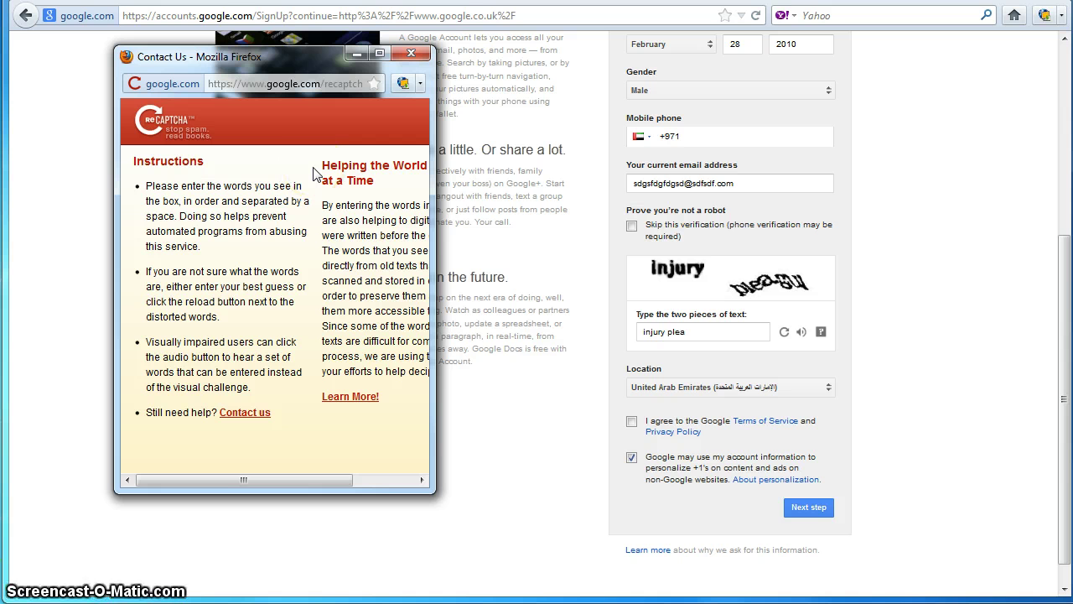
{"action": "left_click", "coordinate": [411, 53]}
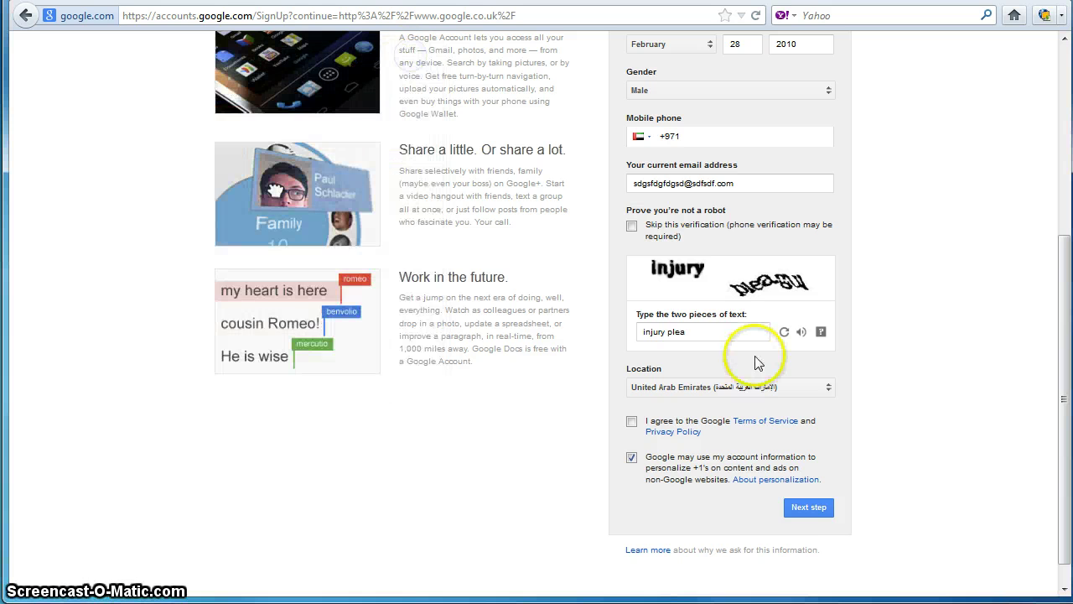
{"action": "scroll", "coordinate": [926, 401], "scroll_direction": "up", "scroll_amount": 4}
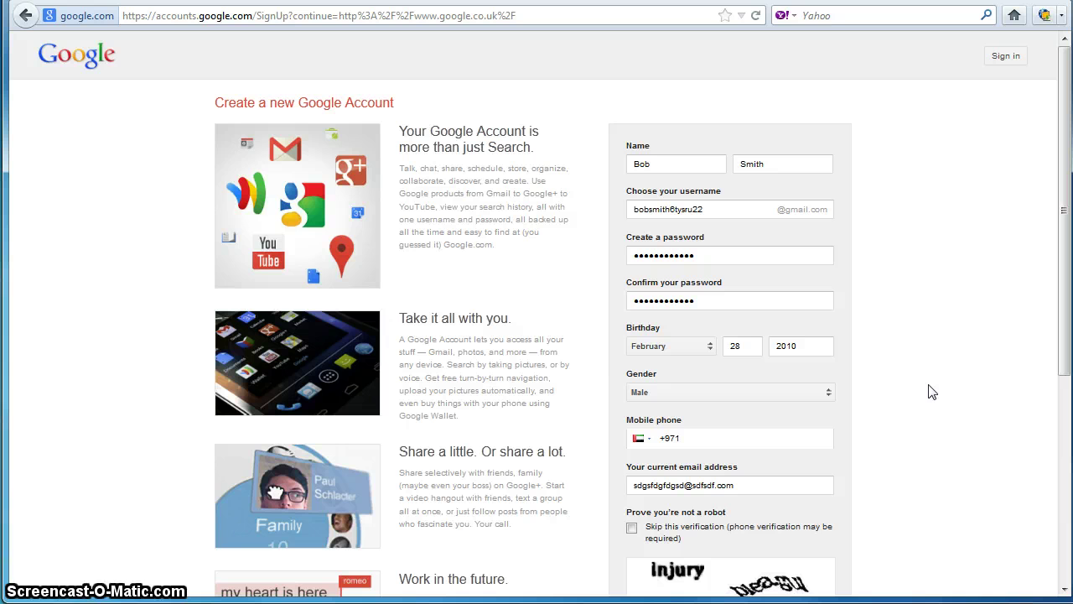
{"action": "left_click", "coordinate": [911, 450]}
{"action": "left_click", "coordinate": [900, 444]}
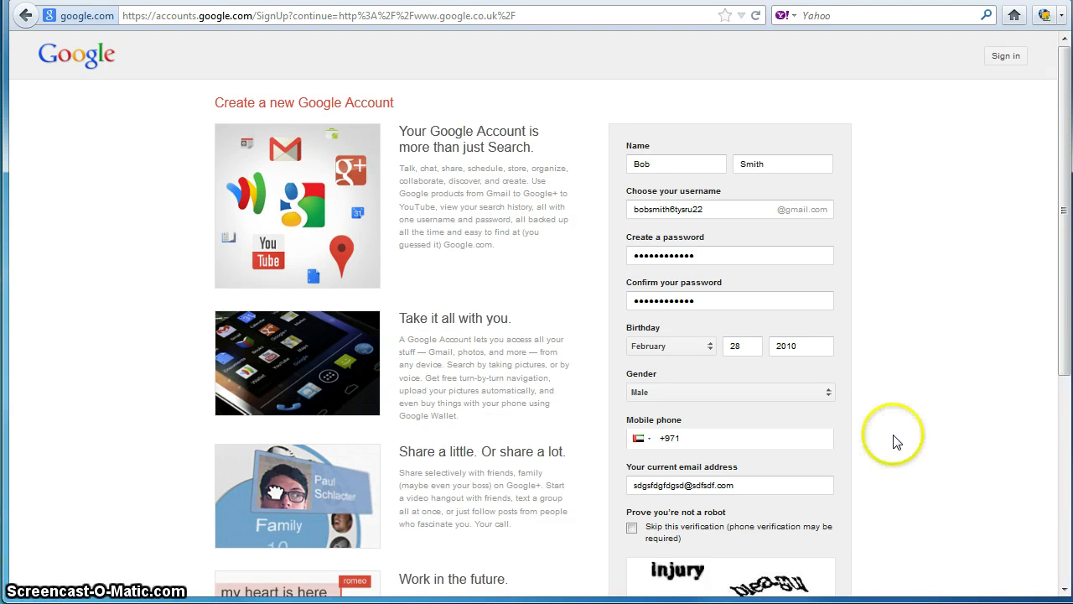
{"action": "left_click", "coordinate": [849, 434]}
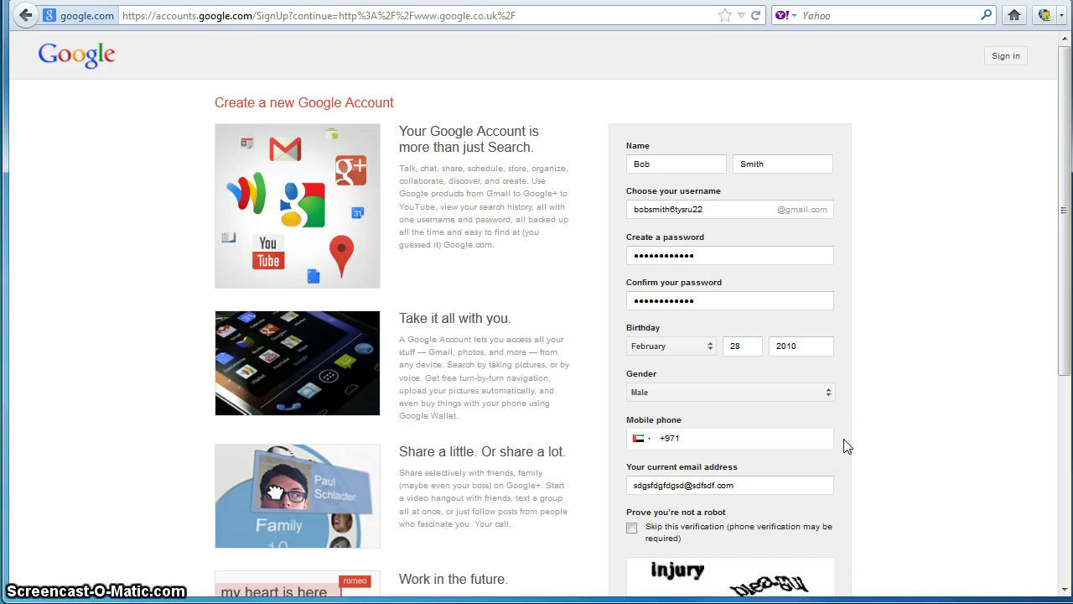
{"action": "left_click", "coordinate": [861, 424]}
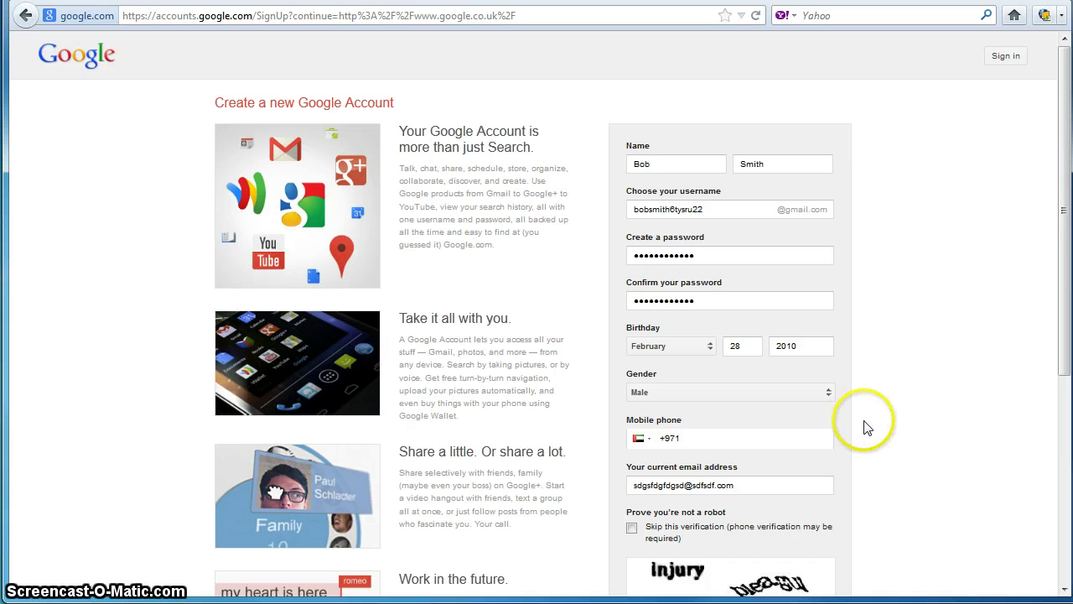
{"action": "left_click", "coordinate": [719, 439]}
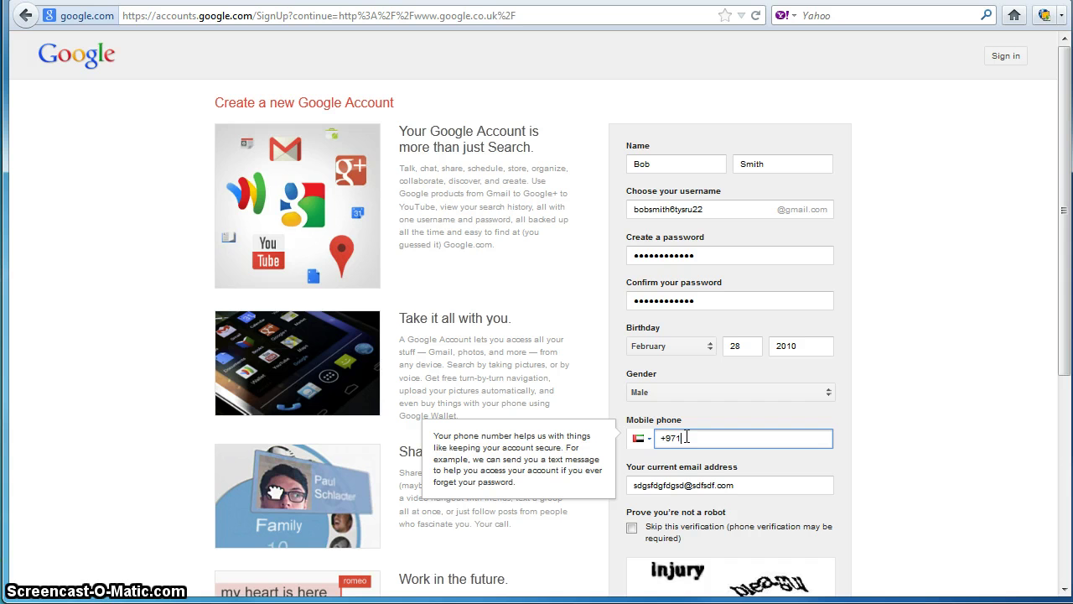
Step: Enter the mobile number digits after the +971 code and leave the field so it validates
{"action": "left_click", "coordinate": [688, 438]}
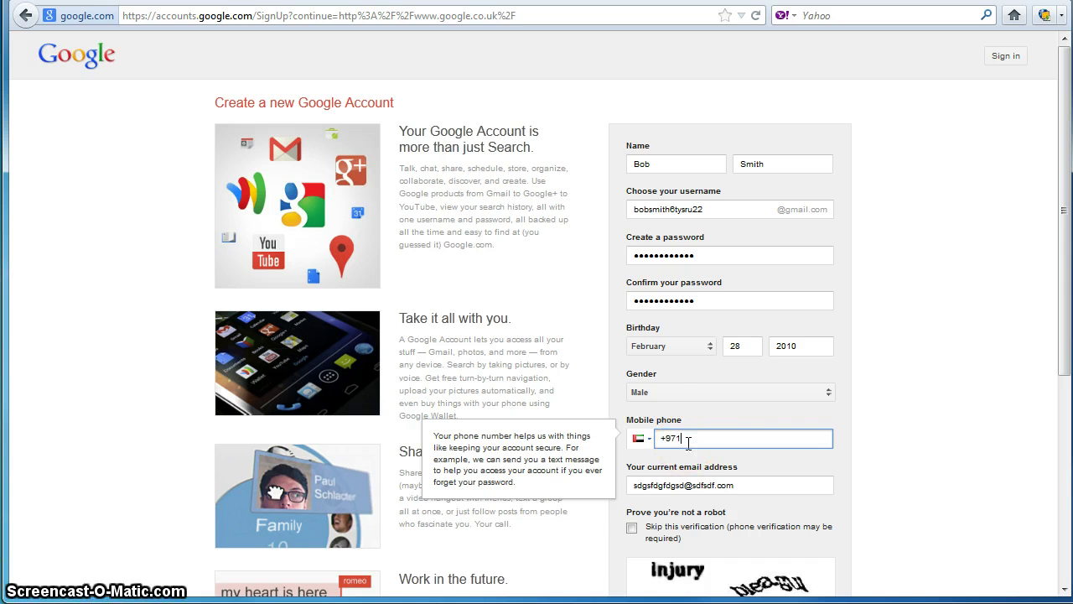
{"action": "left_click_drag", "start_coordinate": [660, 438], "coordinate": [678, 437]}
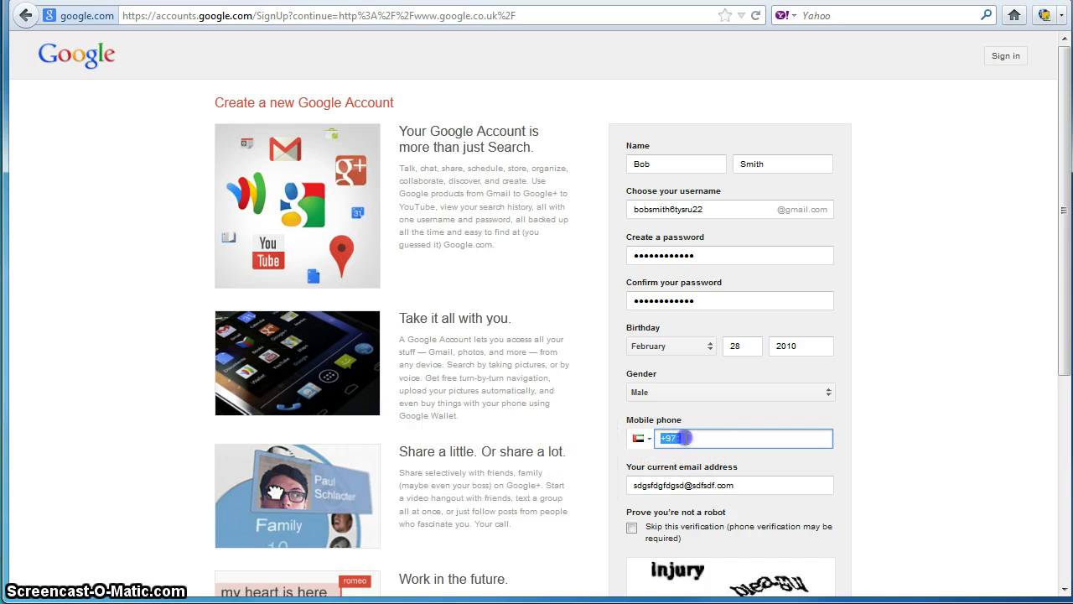
{"action": "left_click", "coordinate": [723, 438]}
{"action": "type", "text": "0567892"}
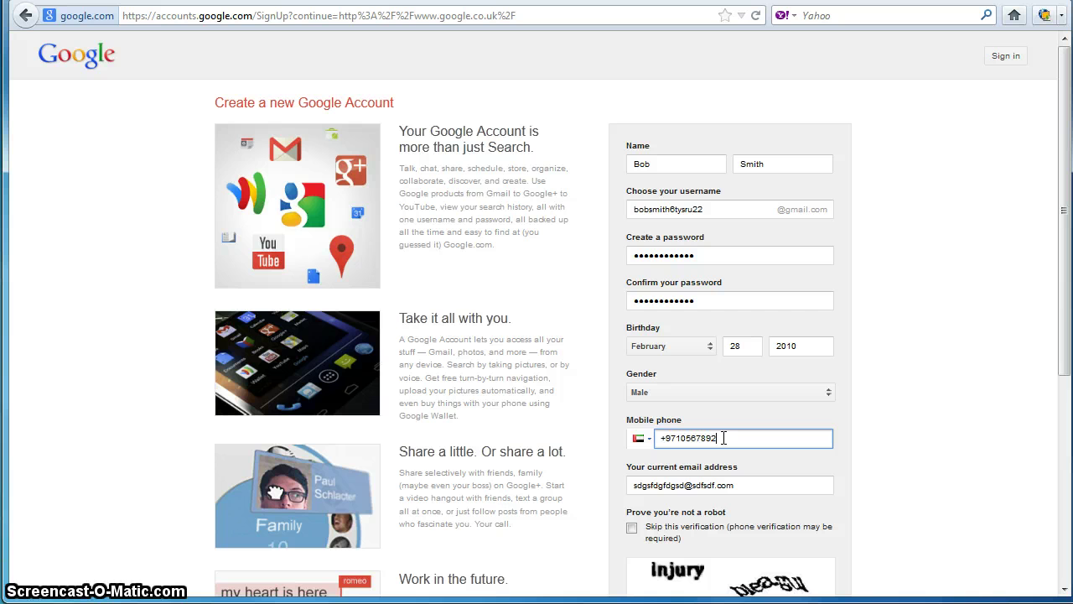
{"action": "type", "text": "3"}
{"action": "left_click", "coordinate": [746, 489]}
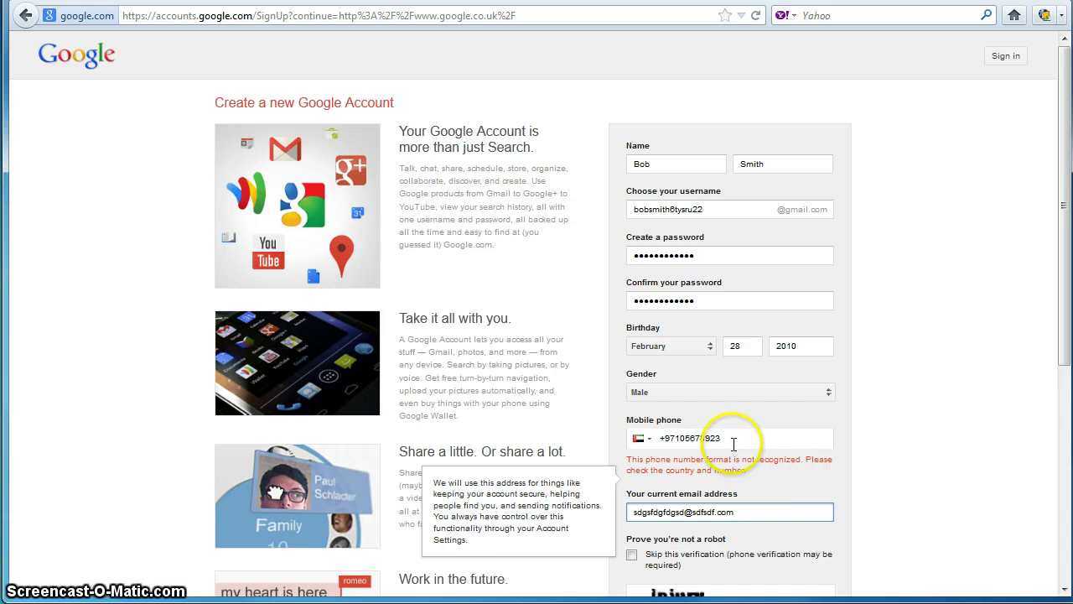
Step: Delete the extra 0 after the country code and the last digit, rechecking each time
{"action": "left_click", "coordinate": [734, 440]}
{"action": "left_click", "coordinate": [683, 438]}
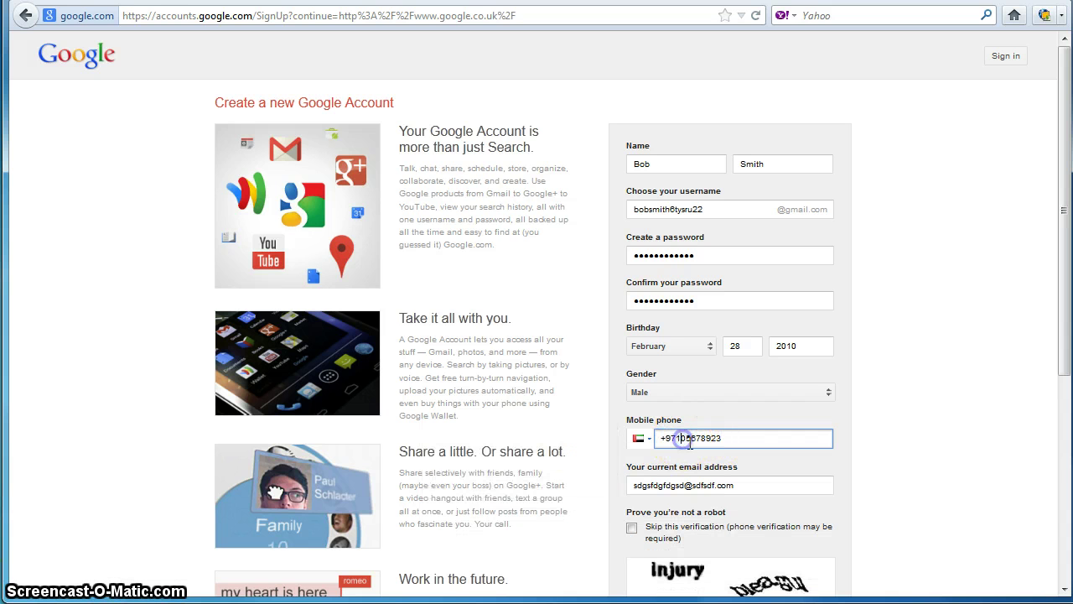
{"action": "key", "text": "BackSpace"}
{"action": "left_click", "coordinate": [754, 483]}
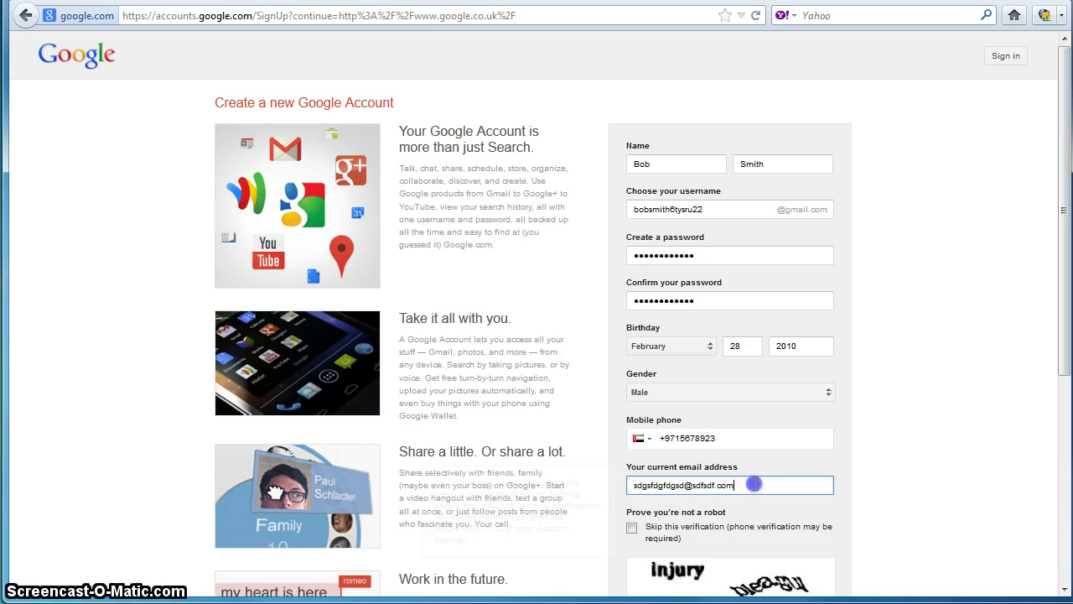
{"action": "left_click", "coordinate": [724, 436]}
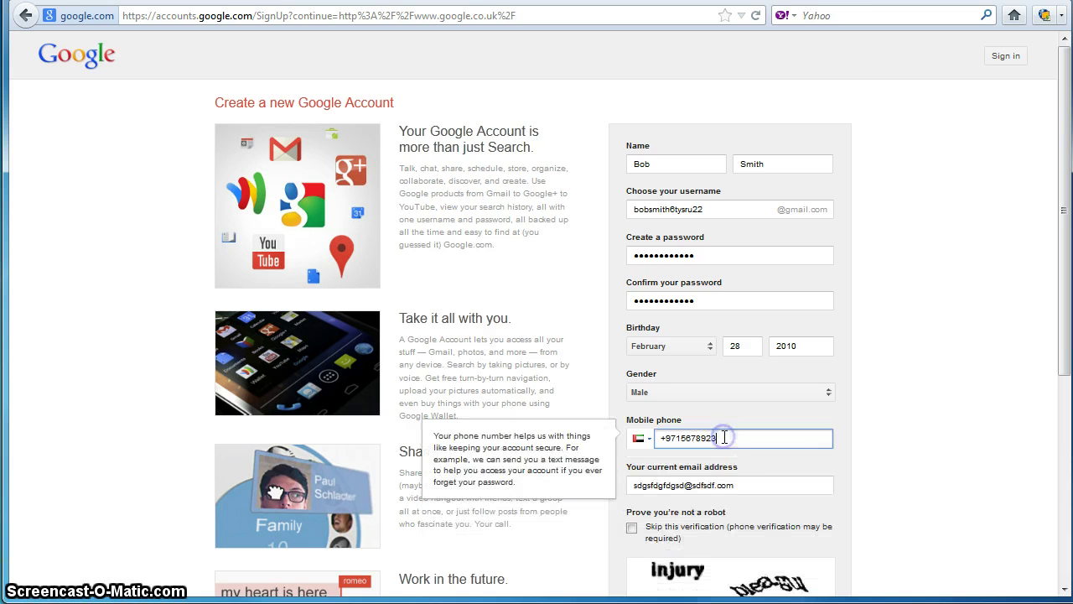
{"action": "key", "text": "BackSpace"}
{"action": "left_click", "coordinate": [731, 478]}
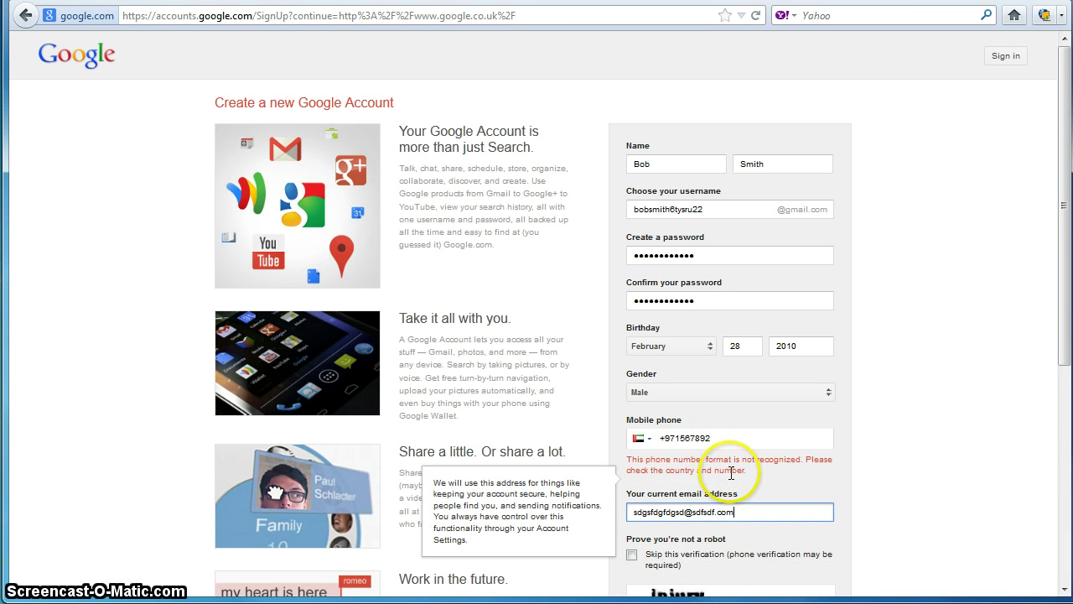
Step: Replace the number's trailing digits so the phone field shows no format error
{"action": "left_click", "coordinate": [712, 443]}
{"action": "key", "text": "shift+Left"}
{"action": "key", "text": "shift+Left"}
{"action": "key", "text": "shift+Left"}
{"action": "key", "text": "shift+Left"}
{"action": "key", "text": "shift+Left"}
{"action": "key", "text": "shift+Left"}
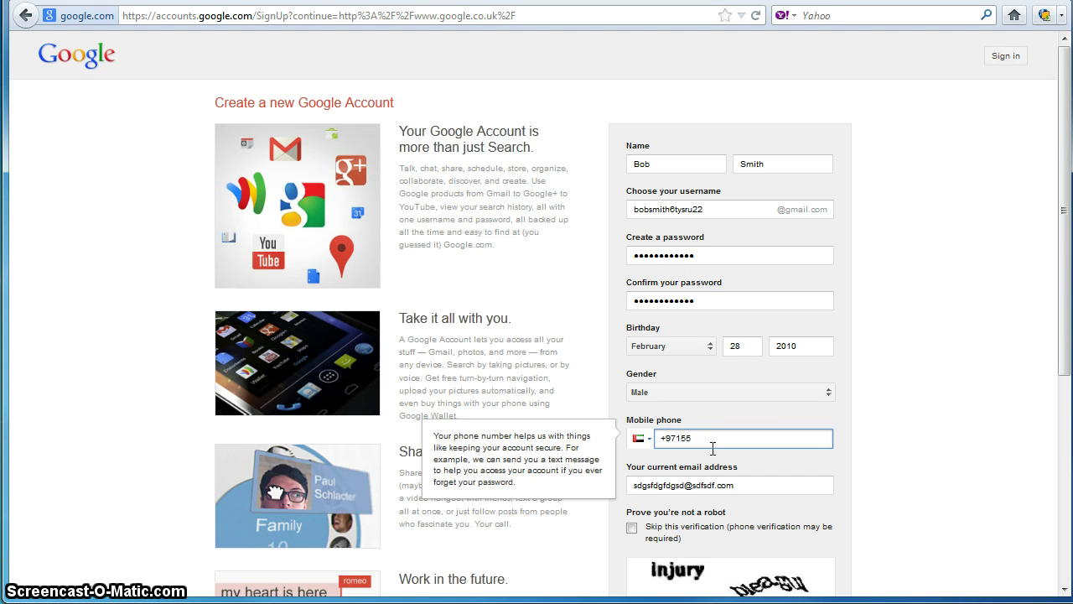
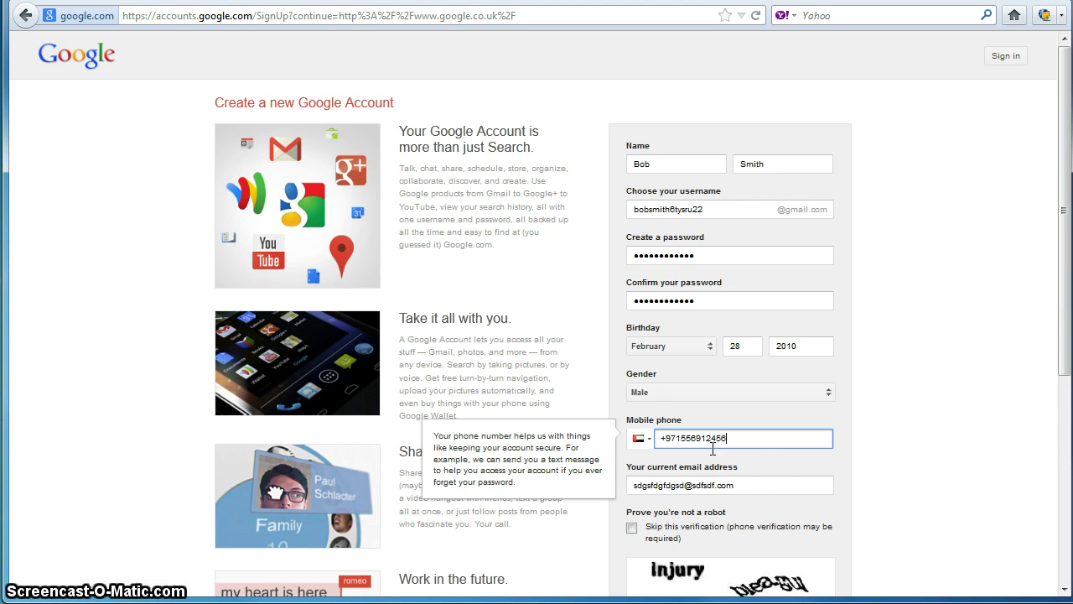
{"action": "left_click", "coordinate": [762, 485]}
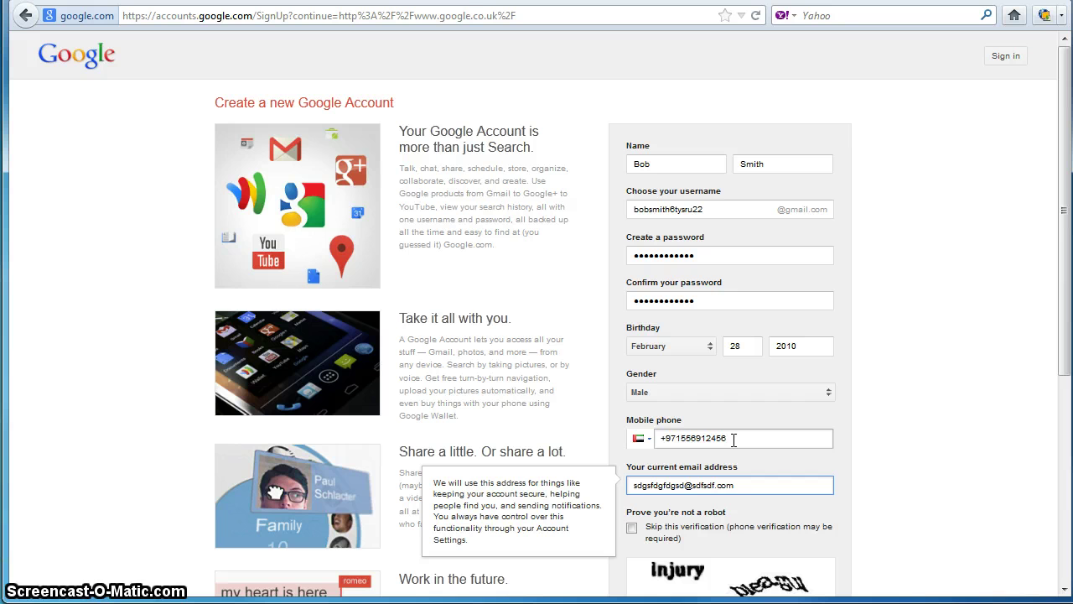
{"action": "left_click", "coordinate": [671, 438]}
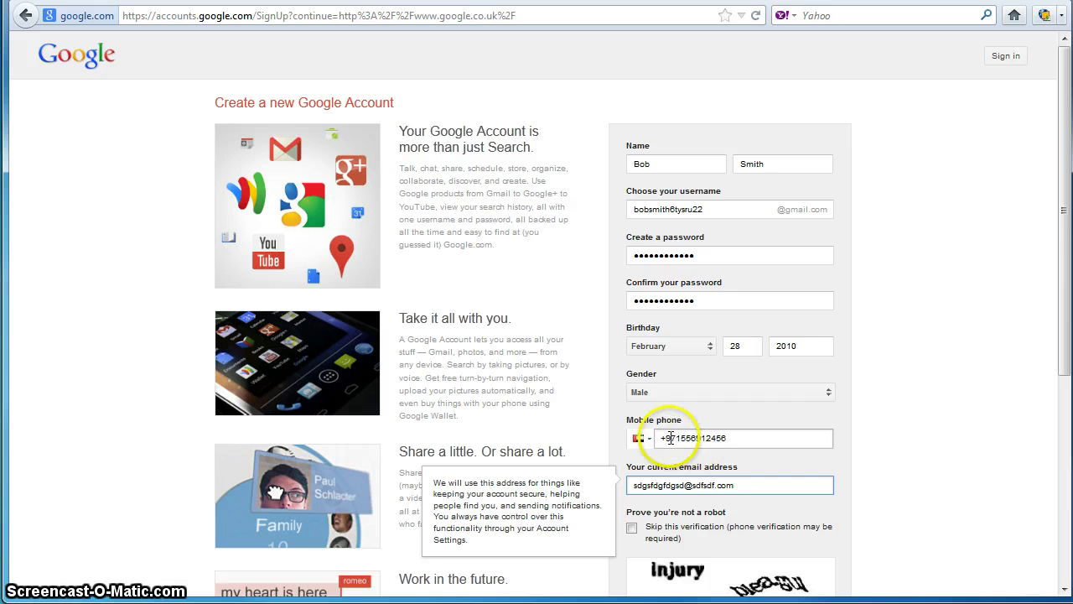